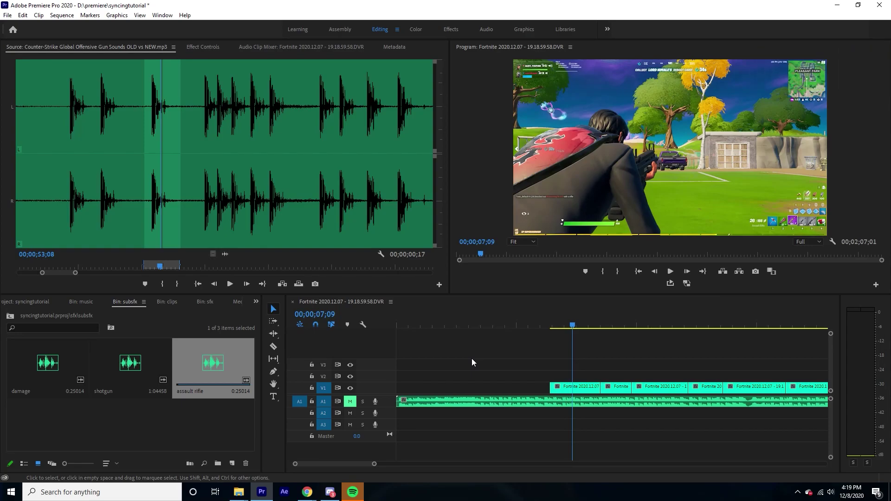
Step: Look over the whole row of Fortnite gameplay clips on video track V1 and their position above the music
click(831, 360)
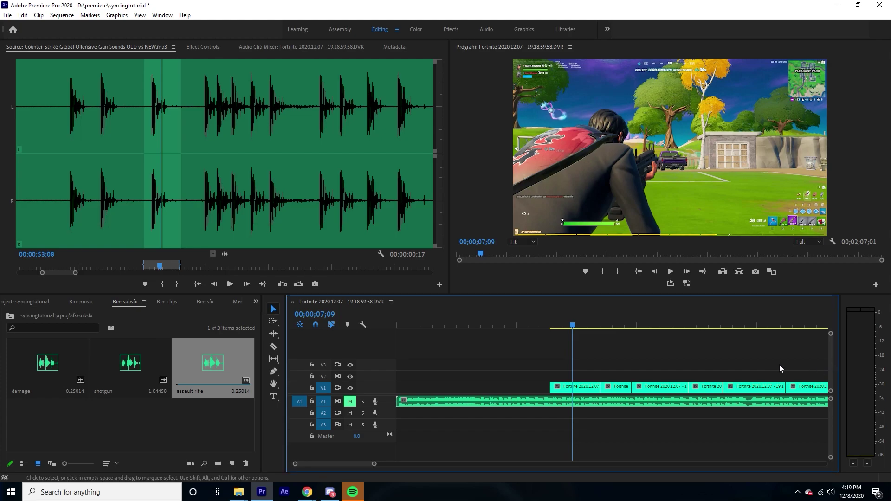
key(minus)
key(minus)
drag(423, 373, 612, 392)
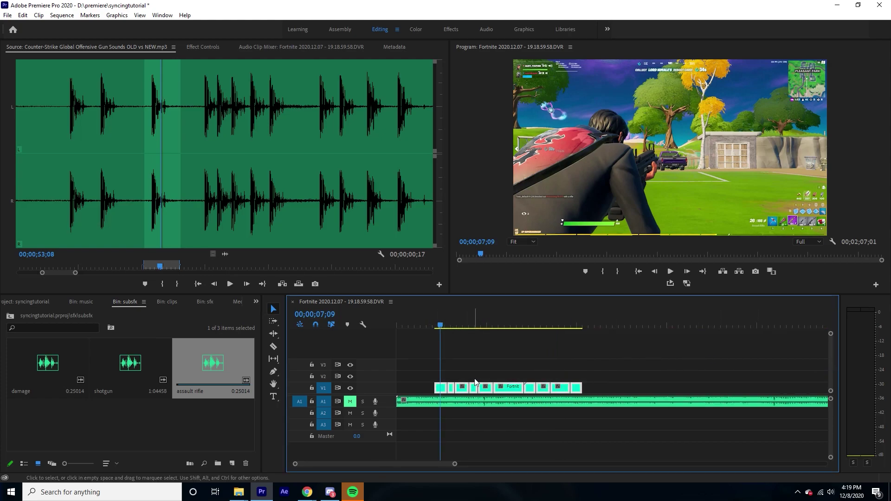
key(equal)
key(equal)
key(equal)
key(equal)
key(minus)
key(minus)
key(equal)
Step: Unmute the music track A1 and play the sequence from the first gameplay clip
click(543, 402)
key(minus)
key(equal)
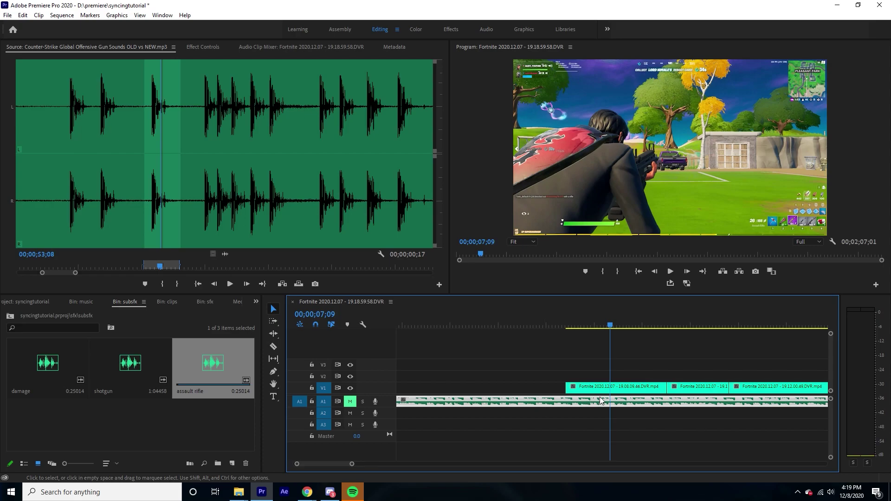
key(space)
key(space)
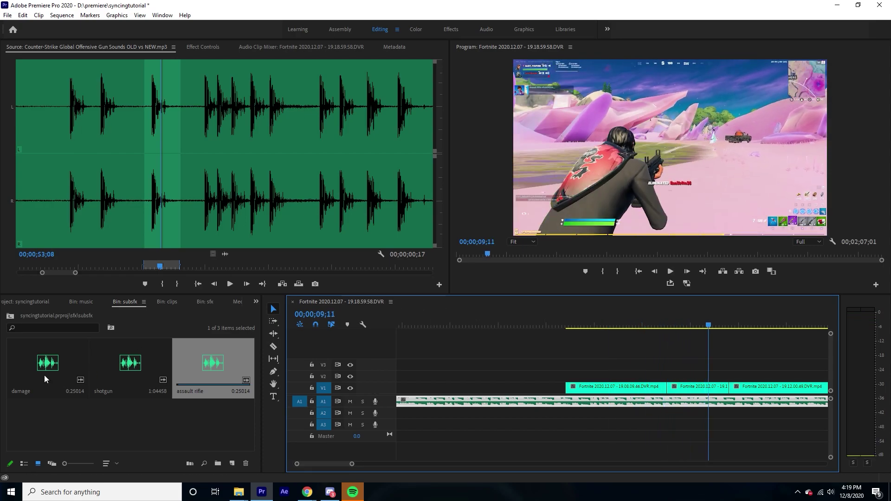
Step: Open the damage sound effect from the subsfx bin in the source monitor and play it
click(104, 361)
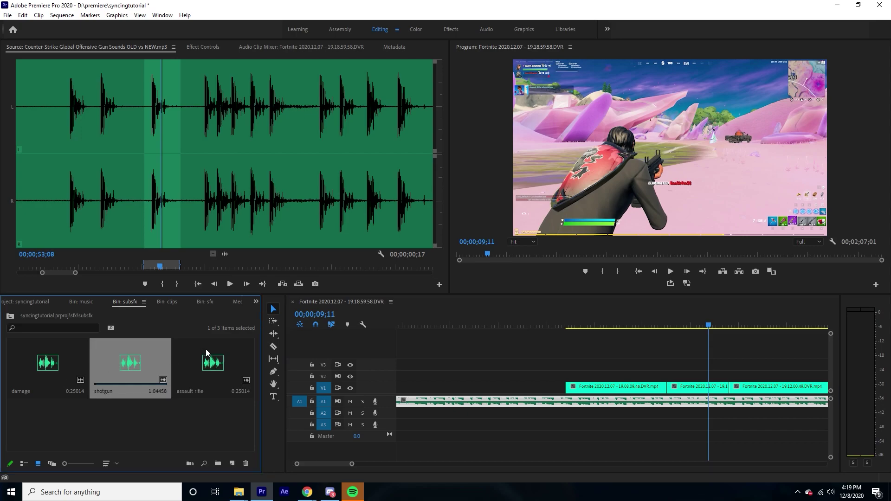
double_click(41, 367)
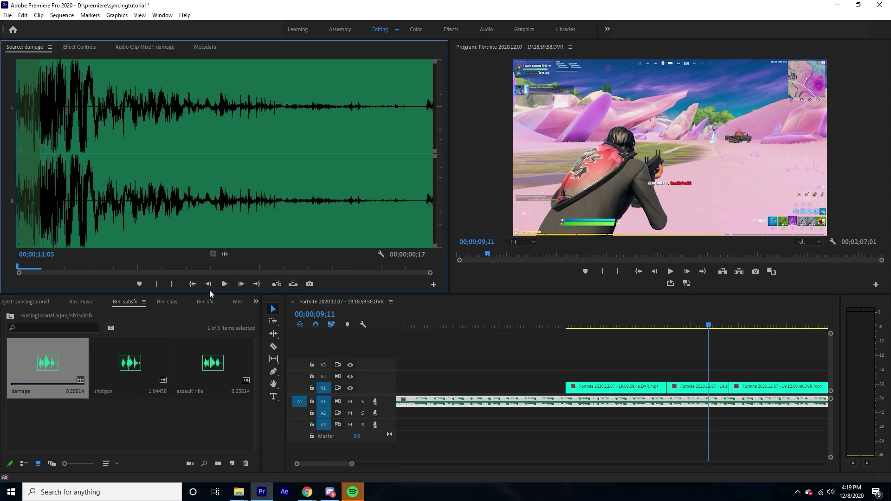
click(224, 285)
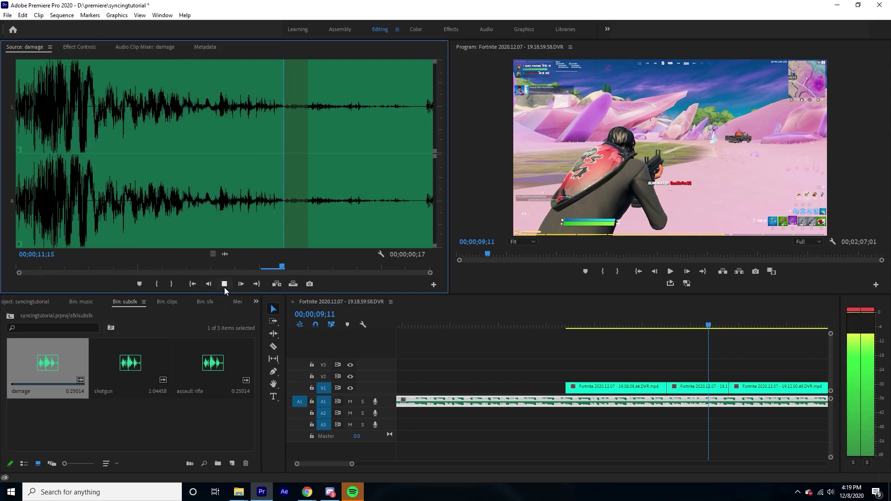
Step: Move the playhead to the first gunshot in the first gameplay clip, at 00;00;06;16
click(591, 349)
key(minus)
drag(532, 324, 542, 323)
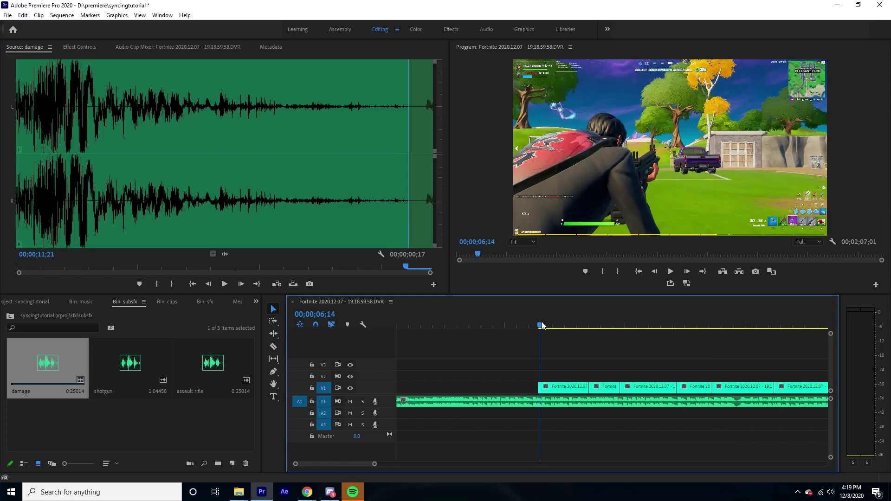
key(equal)
key(equal)
key(equal)
key(equal)
drag(617, 321, 637, 324)
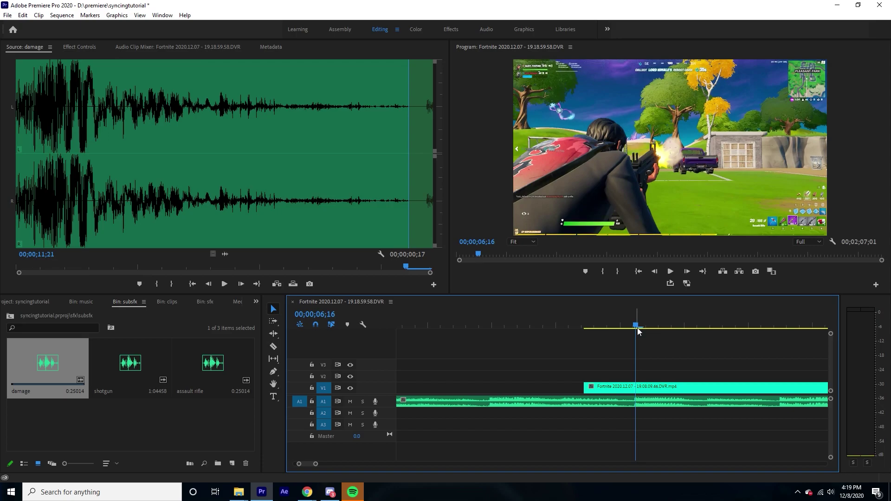
Step: Compare the gunshot frame around 00;00;06;15 with the nearby beat in the music waveform
scroll(603, 358, down, 3)
drag(469, 371, 770, 389)
key(equal)
scroll(617, 389, up, 4)
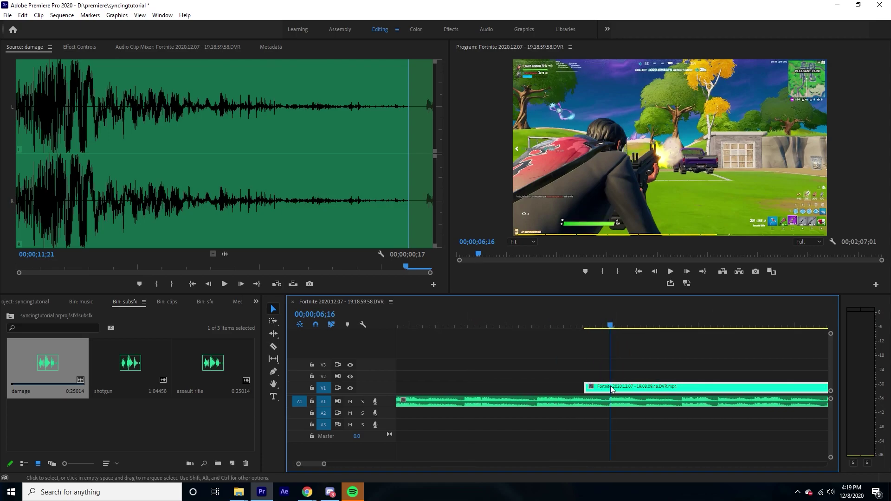
click(613, 401)
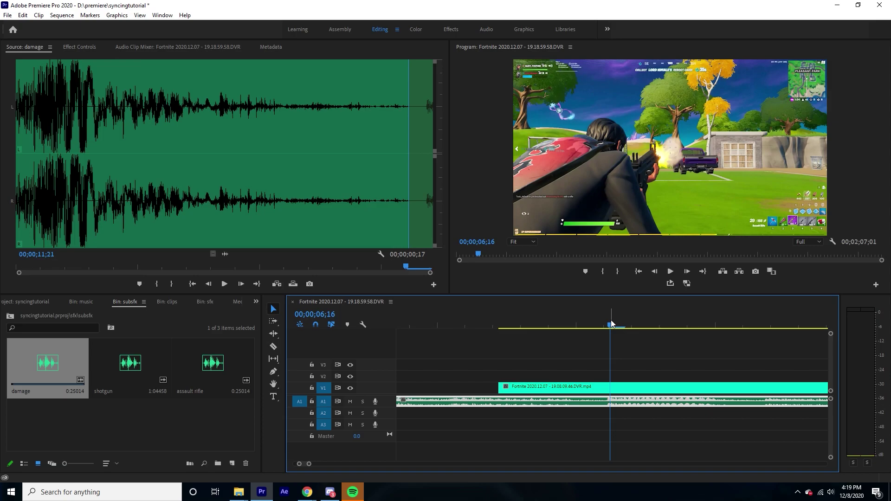
drag(611, 324, 595, 328)
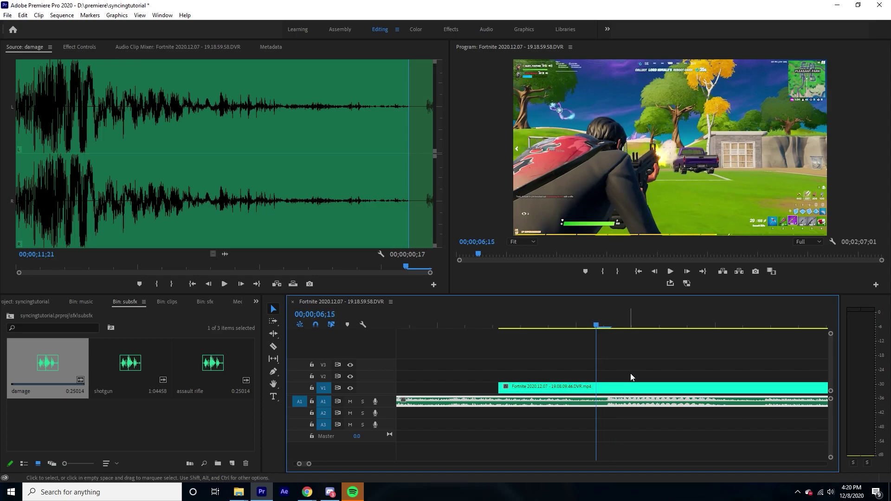
scroll(611, 392, down, 3)
scroll(605, 400, up, 3)
click(624, 420)
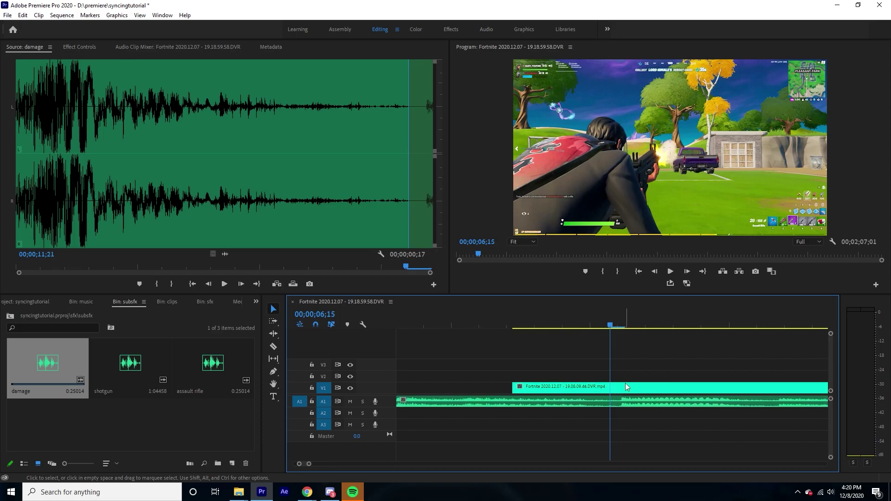
drag(647, 402, 703, 404)
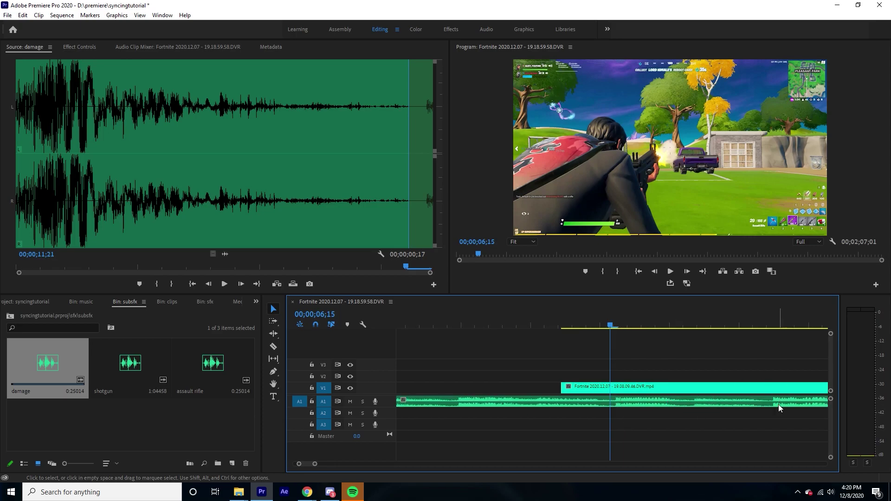
drag(779, 404, 720, 397)
key(equal)
key(equal)
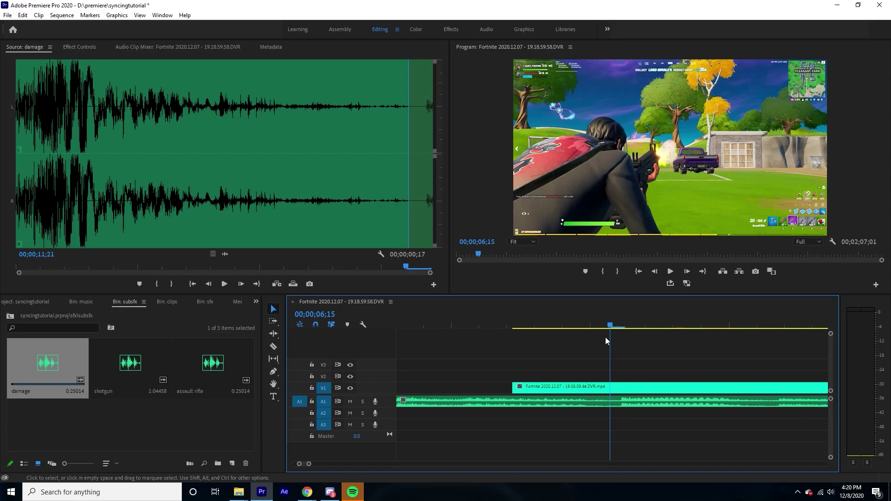
Step: Play the music from the beat at 00;00;06;16 and add a marker on a beat of the music clip
drag(612, 315, 625, 327)
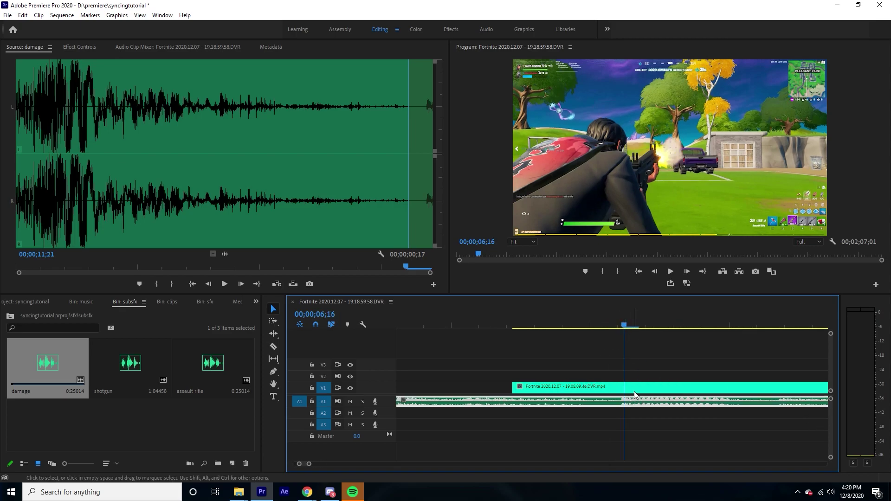
key(space)
key(space)
key(space)
key(space)
click(551, 327)
click(544, 327)
key(m)
key(space)
click(530, 327)
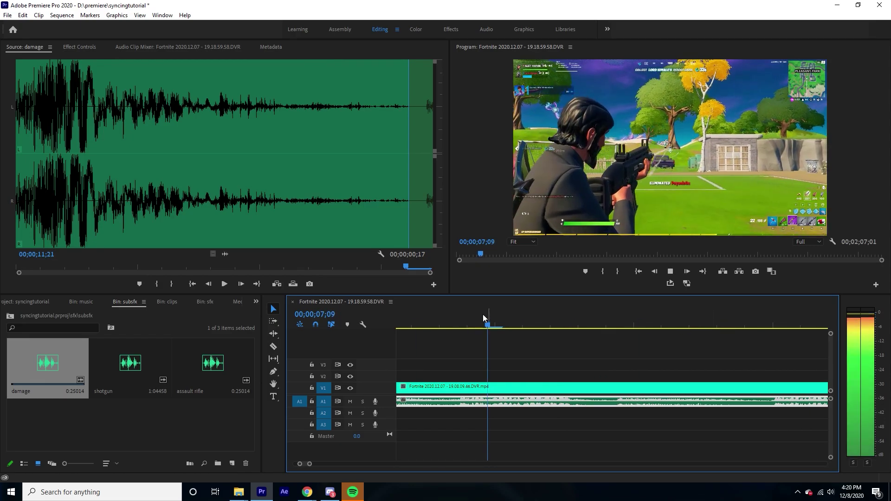
Step: Continue marking the beats on the music clip from 00;00;07;08 up to about 00;00;12;05
click(459, 326)
key(minus)
key(minus)
key(minus)
key(minus)
key(equal)
key(equal)
key(equal)
key(equal)
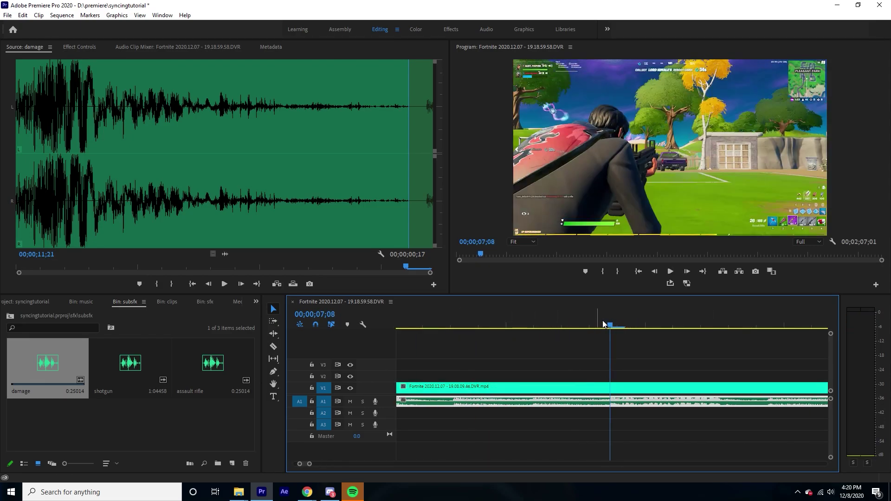
key(minus)
key(space)
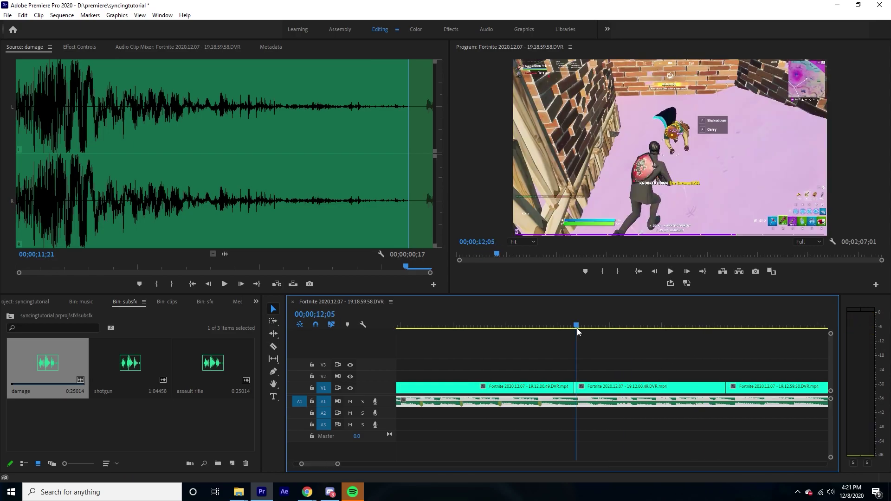
click(578, 327)
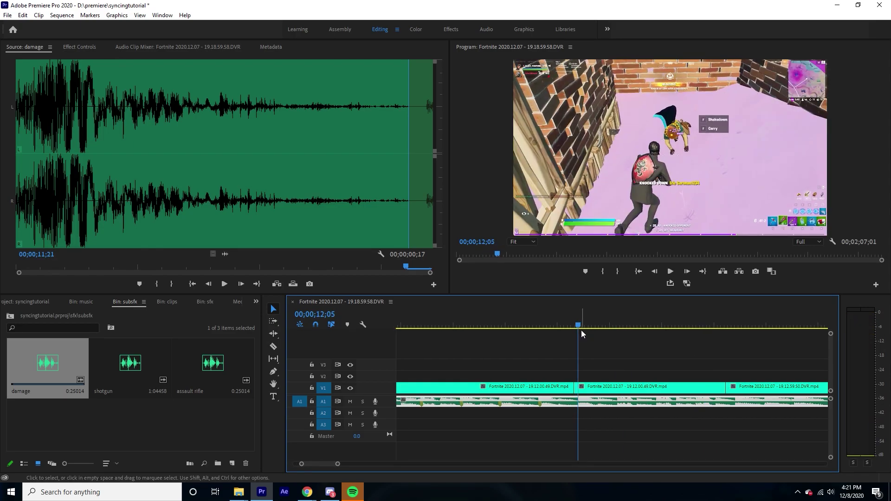
key(space)
click(580, 325)
Step: Look over the beat markers along the music clip and return the playhead to the first gameplay clip at 00;00;07;01
key(minus)
key(minus)
key(minus)
key(minus)
key(equal)
key(equal)
key(equal)
key(equal)
key(minus)
key(minus)
drag(565, 325, 476, 354)
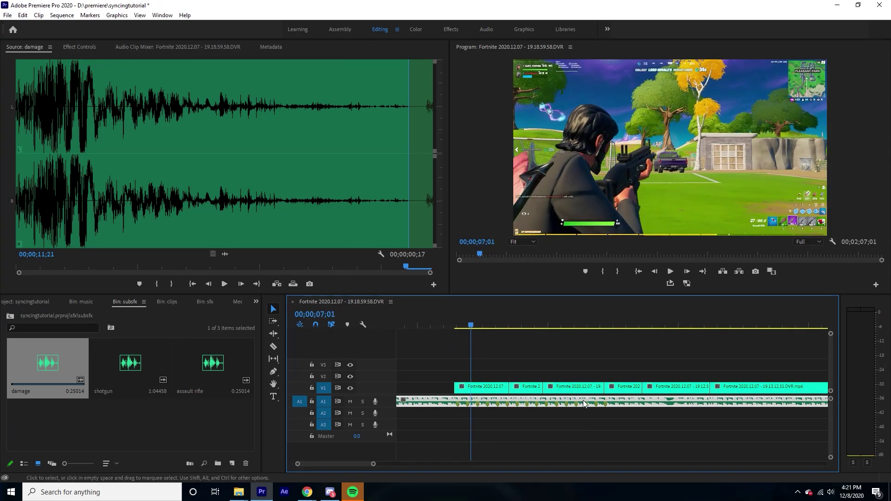
Step: Play the first gameplay clip from near its start to check its gunshots against the beat markers
key(equal)
key(minus)
key(equal)
key(equal)
drag(581, 324, 562, 325)
key(space)
key(space)
key(space)
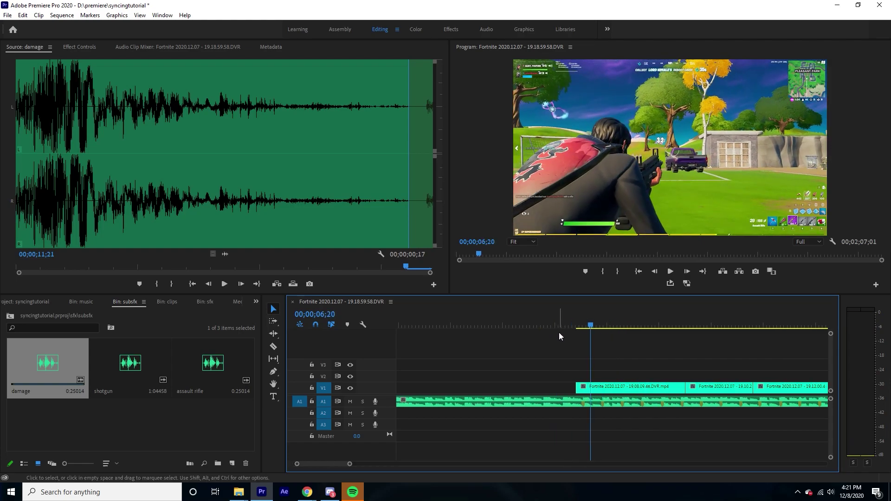
Step: Replace all the gameplay clips and the music clip with a linked After Effects composition
key(minus)
mouse_move(488, 364)
mouse_down()
mouse_move(535, 372)
mouse_move(520, 370)
mouse_up()
mouse_move(459, 356)
mouse_down()
mouse_move(711, 349)
mouse_move(800, 422)
mouse_move(775, 436)
mouse_up()
key(equal)
key(equal)
key(equal)
key(minus)
right_click(513, 387)
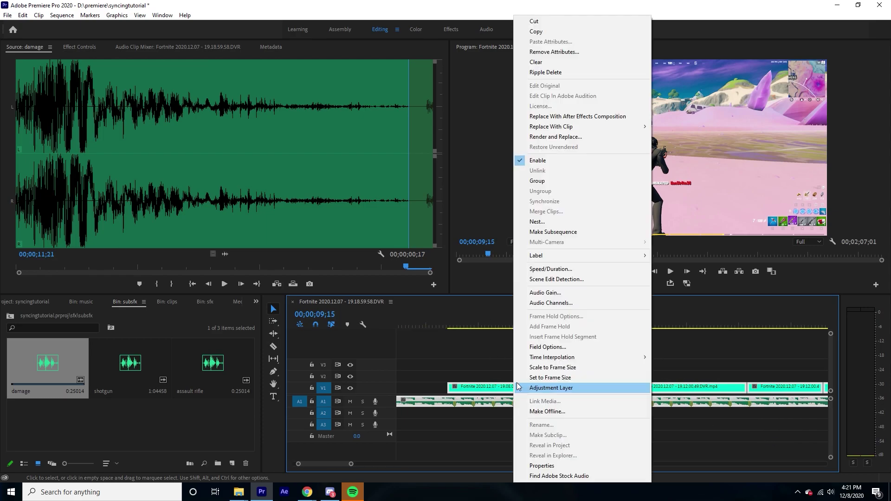
click(580, 117)
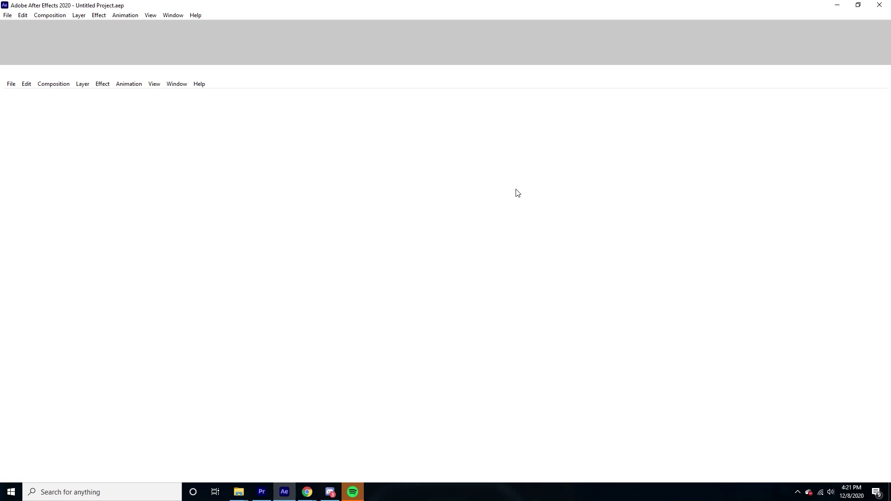
Step: Save the new After Effects project as syncingtutorial in the after_effects folder
key(ctrl+s)
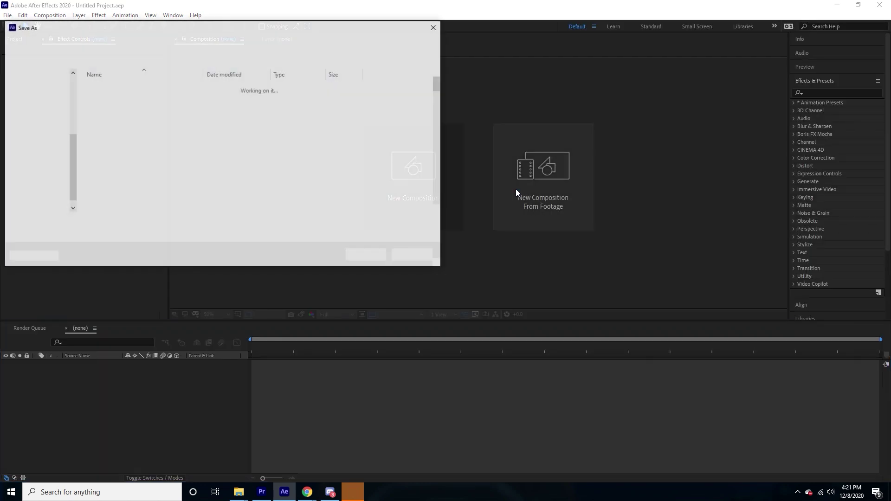
text(syncing)
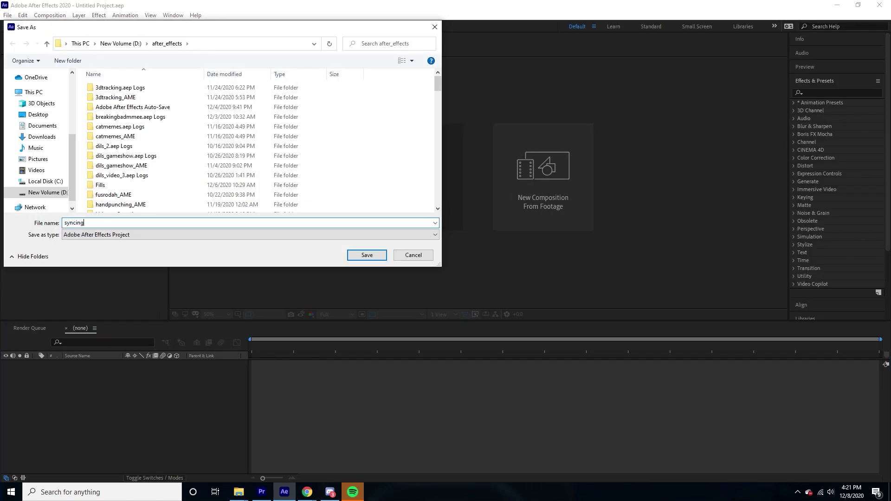
text(tutorial)
key(Return)
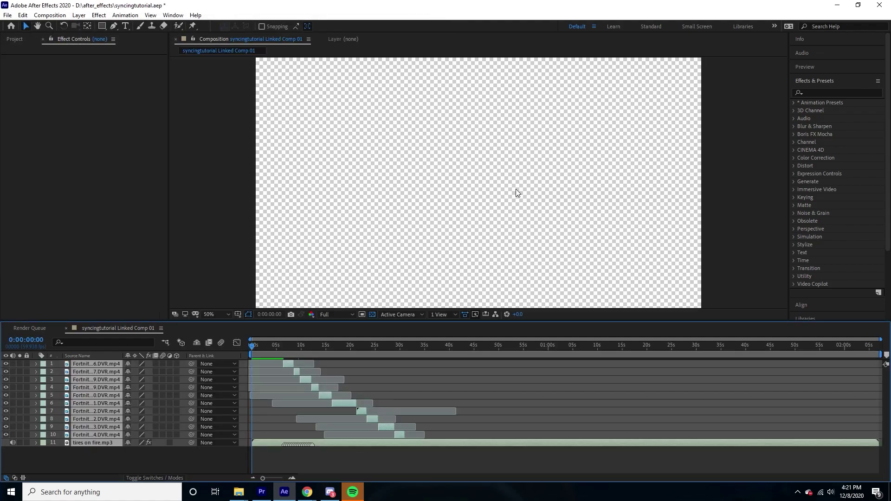
Step: Enable Time Remapping on the first gameplay layer and set a keyframe at its visible start, 0:00:06:24
click(392, 378)
key(equal)
key(equal)
key(equal)
drag(398, 349, 500, 356)
key(=)
click(516, 370)
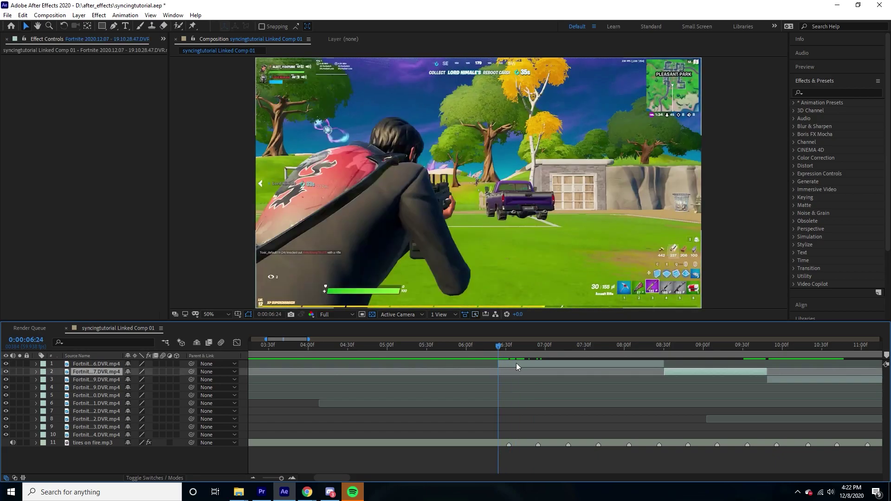
click(516, 364)
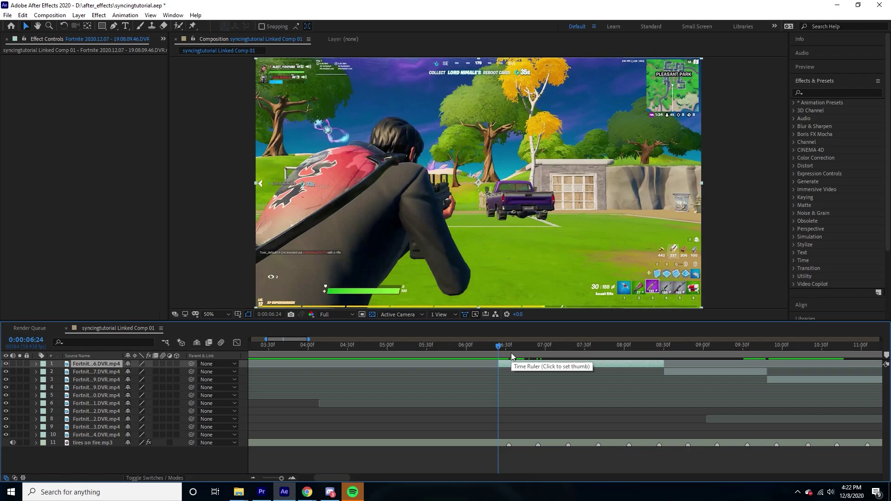
key(ctrl+alt+t)
click(13, 372)
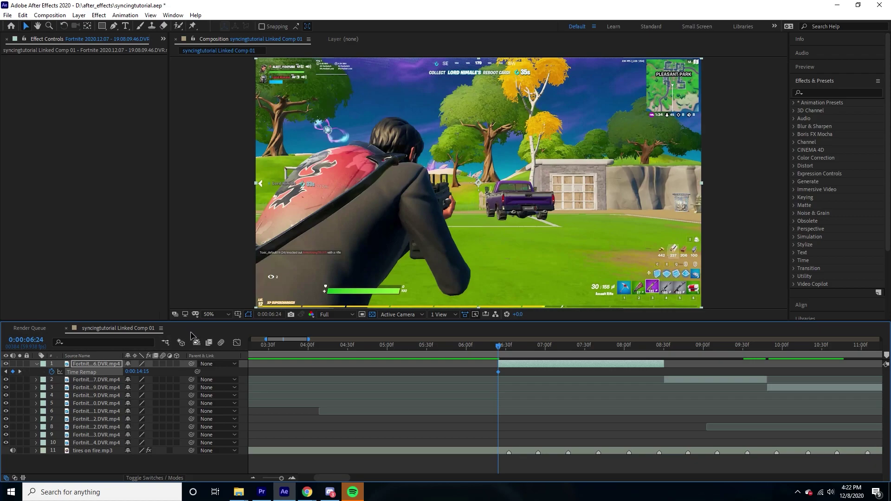
Step: Try a time-remap keyframe on the gunshot at 0:00:06:48 and move it earlier to the first music marker
click(508, 348)
drag(509, 350, 528, 350)
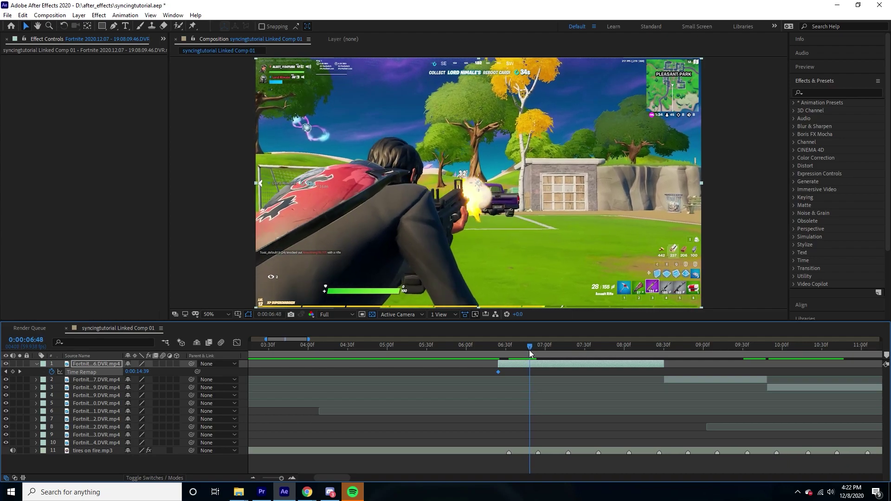
click(12, 371)
drag(530, 372, 511, 346)
click(506, 346)
key(ctrl+z)
key(ctrl+z)
Step: Add a time-remap keyframe on the first gunshot frame at 0:00:06:32, aligned with the first music marker
drag(528, 348, 503, 350)
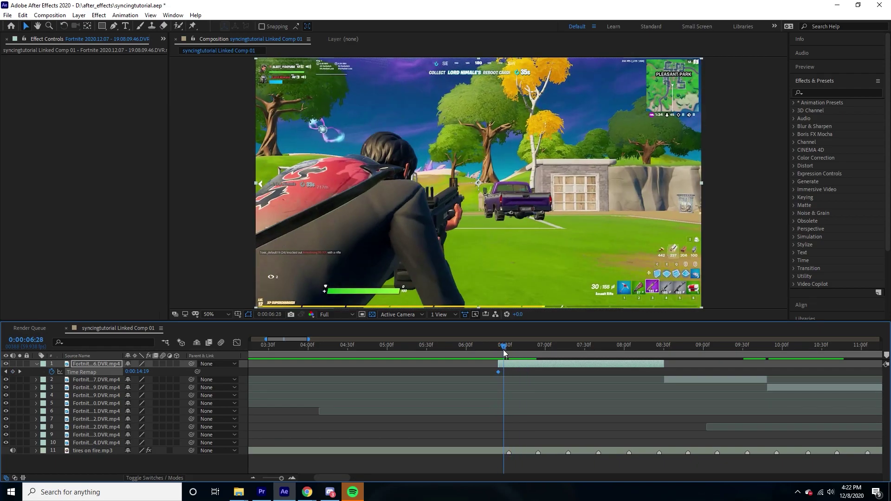
drag(506, 352, 507, 354)
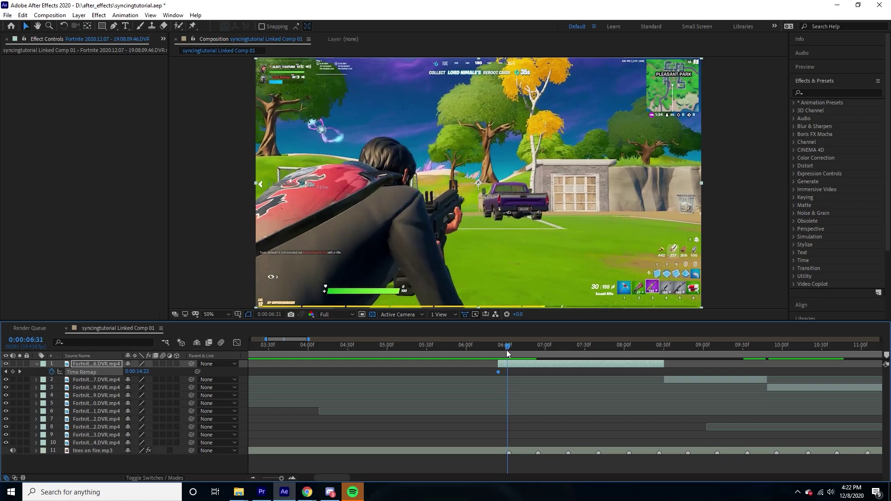
drag(507, 353, 508, 352)
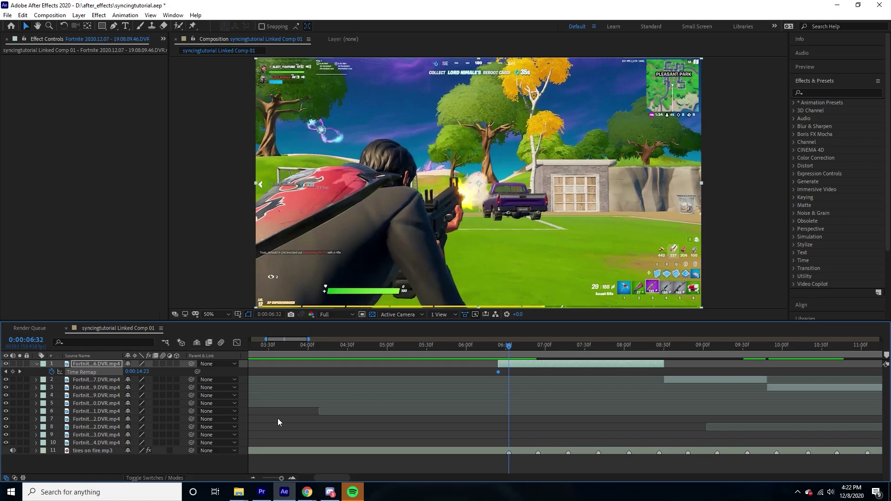
click(12, 371)
Step: Add time-remap keyframes on the next five gunshot frames of the first gameplay layer, beginning at 0:00:06:48
drag(516, 352, 528, 348)
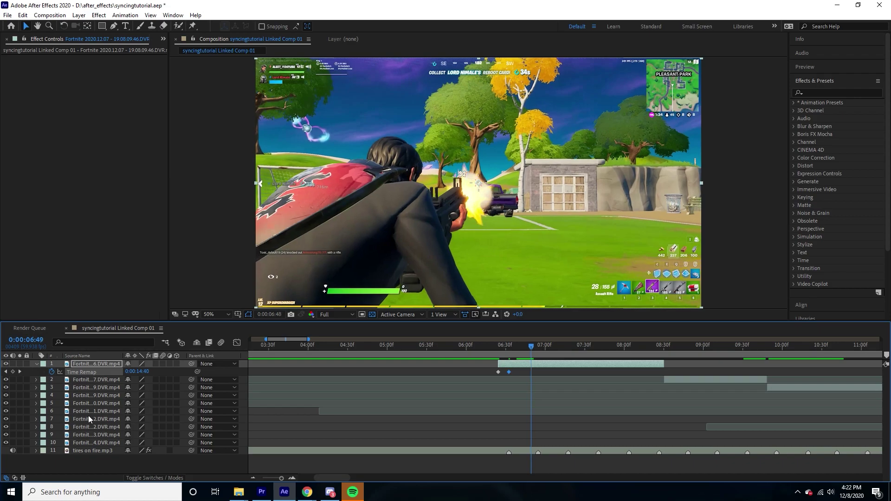
key(Page_Down)
click(13, 372)
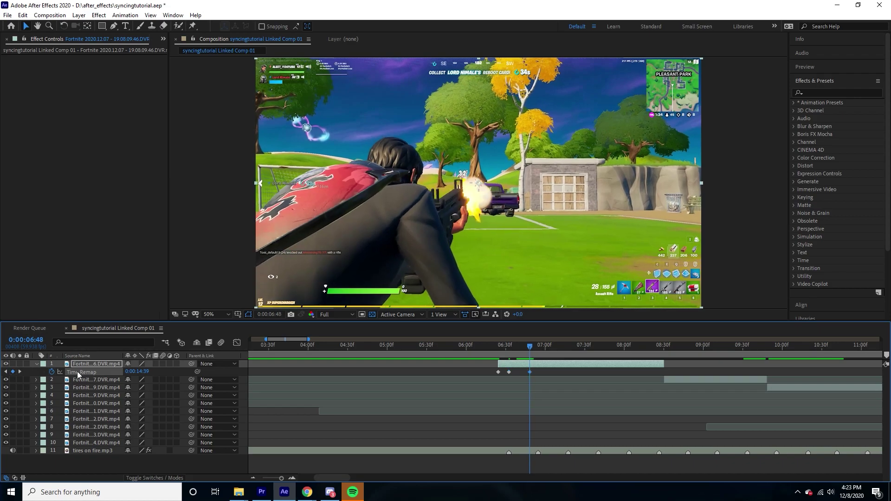
drag(541, 353, 558, 352)
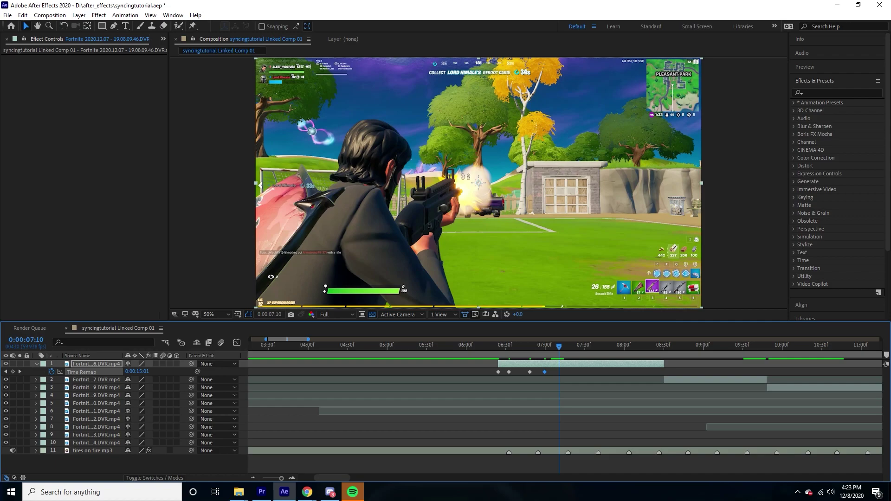
click(12, 372)
drag(559, 349, 587, 352)
click(13, 372)
click(598, 353)
Step: Move gameplay layers 2 to 10 later together on the timeline to free up room after the first clip
drag(598, 351, 534, 350)
key(equal)
key(equal)
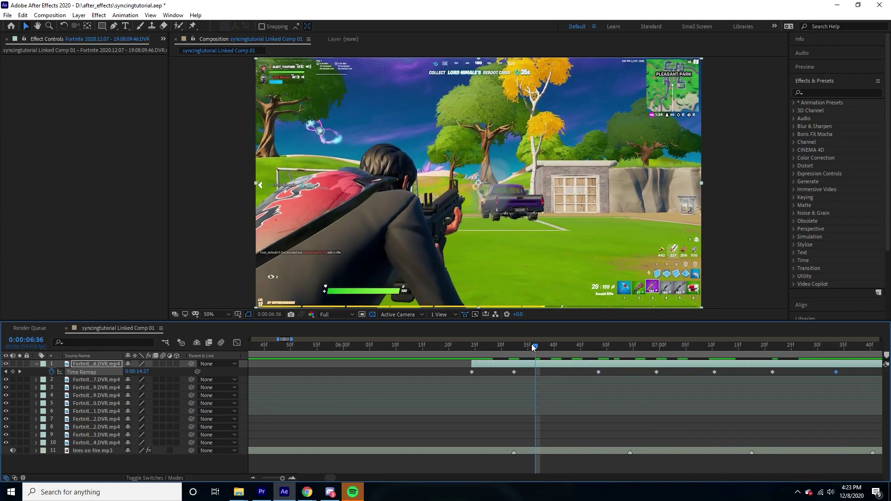
key(minus)
key(minus)
key(minus)
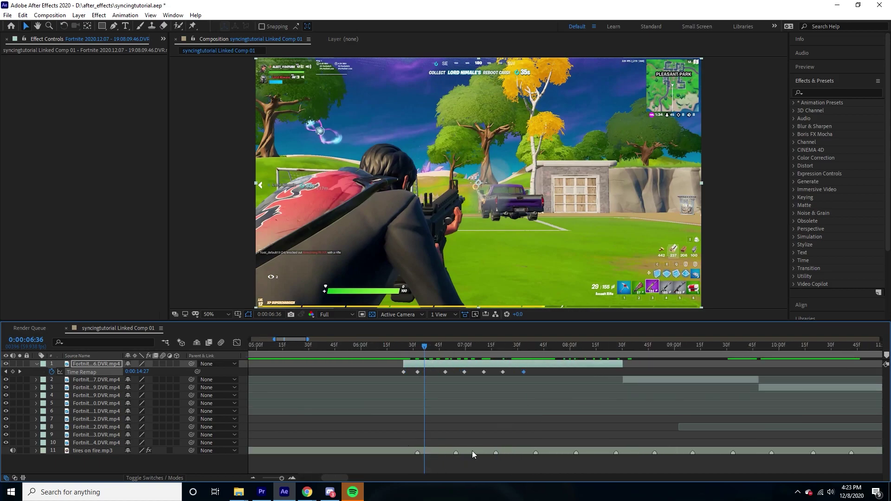
key(minus)
key(minus)
key(minus)
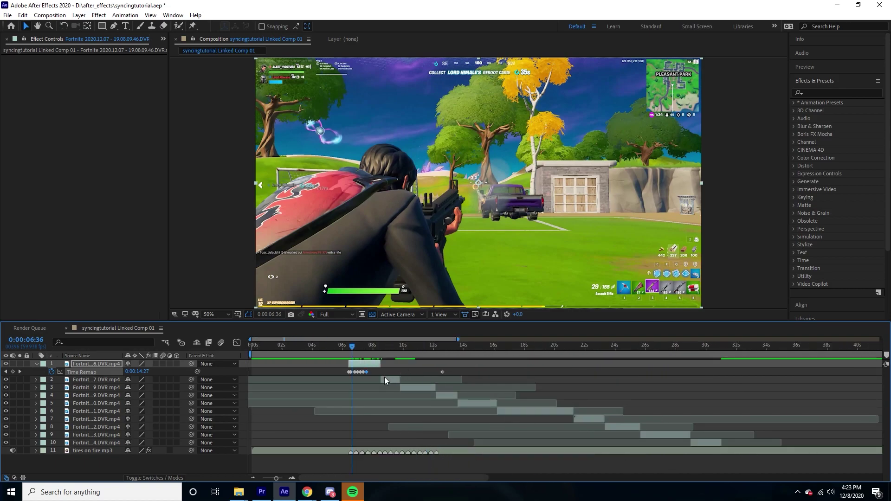
click(79, 379)
shift+click(83, 442)
Step: Move the first gameplay layer later so it starts on the first music marker at 0:00:06:32
key(equal)
key(equal)
key(equal)
key(equal)
key(equal)
drag(302, 347, 332, 364)
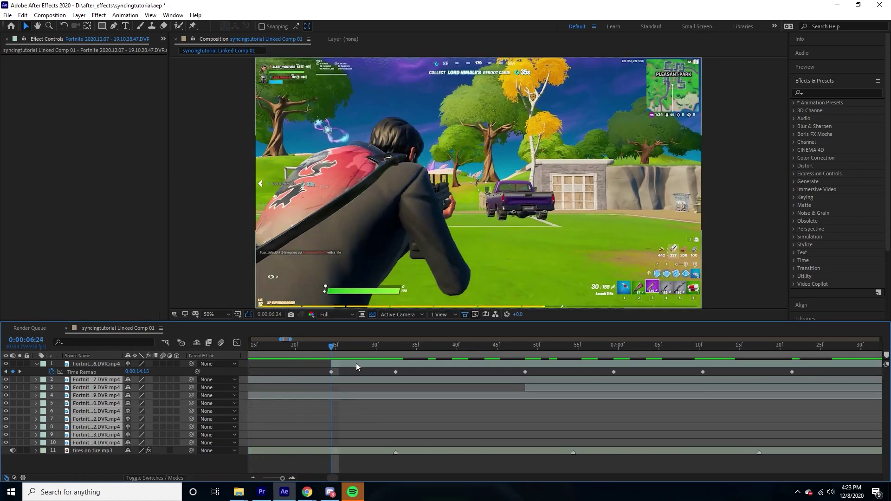
drag(358, 364, 421, 366)
click(394, 349)
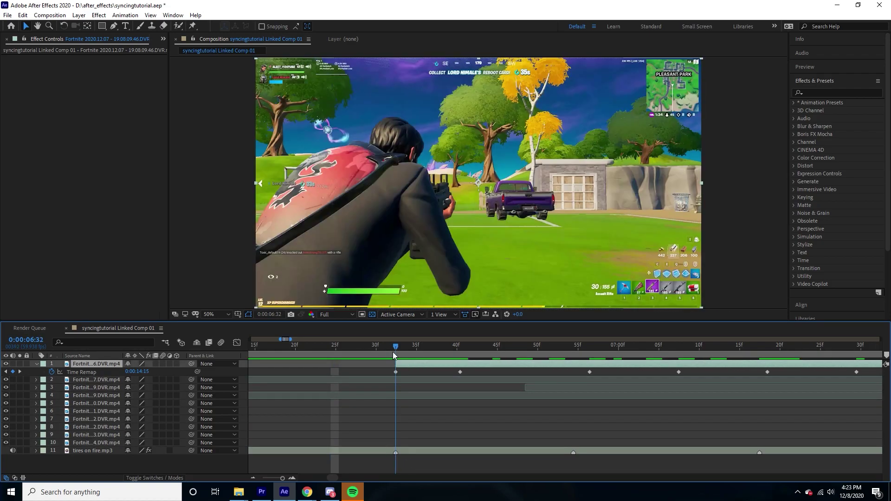
Step: Move the second time-remap keyframe onto the second music marker at 0:00:06:54
key(minus)
key(minus)
key(minus)
key(equal)
key(equal)
key(equal)
drag(446, 346, 576, 346)
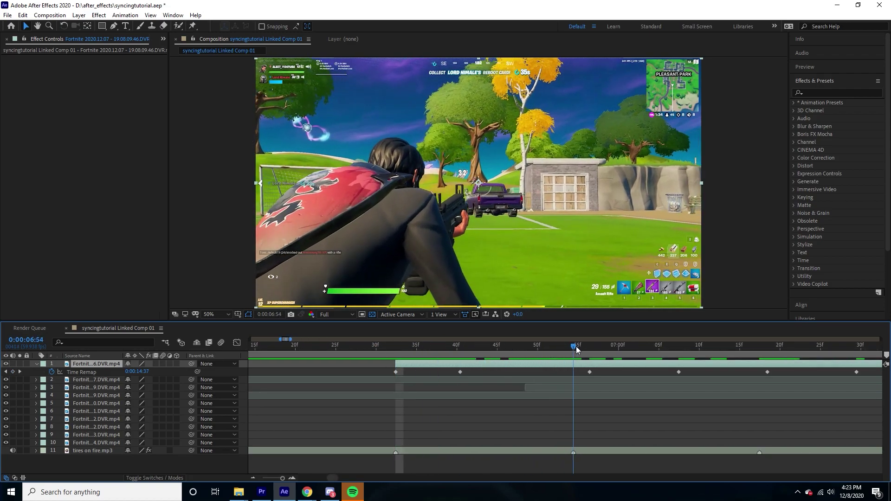
drag(458, 371, 573, 372)
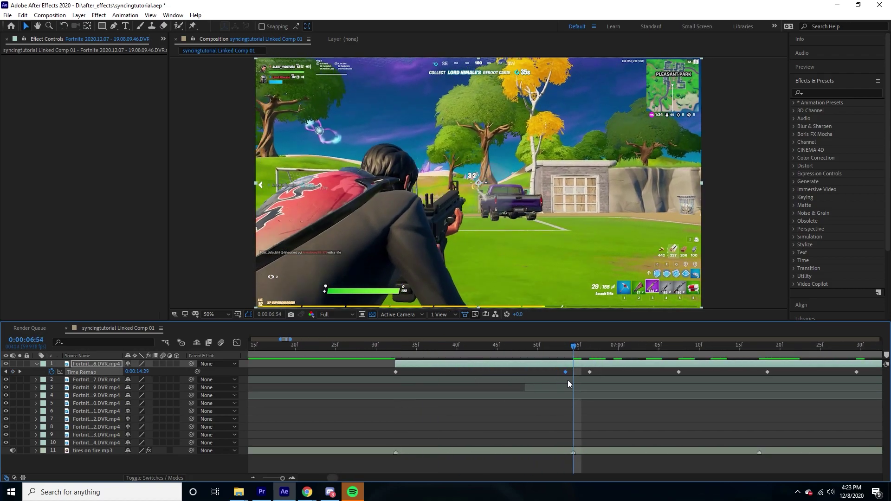
Step: Trim the first gameplay layer to end at 0:00:08:25 and add a time-remap keyframe there
key(minus)
key(minus)
key(minus)
drag(644, 370, 593, 375)
key(equal)
key(equal)
drag(787, 370, 758, 349)
key(minus)
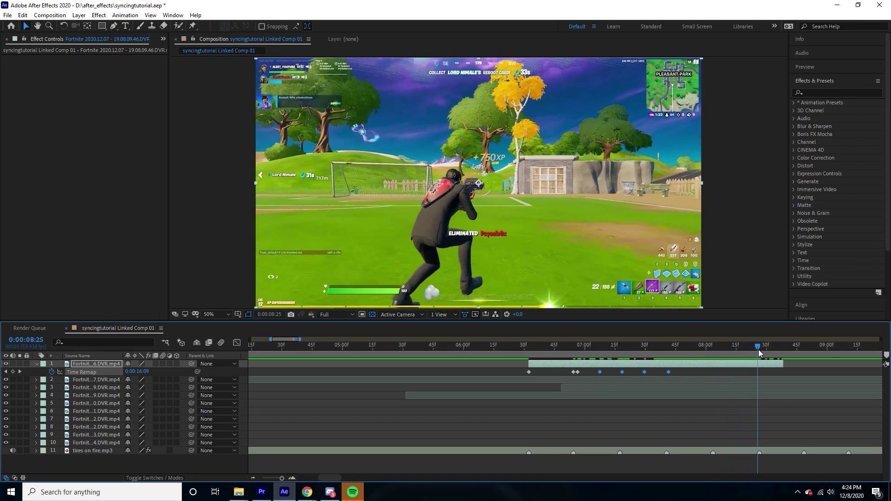
key(ctrl+shift+d)
key(Delete)
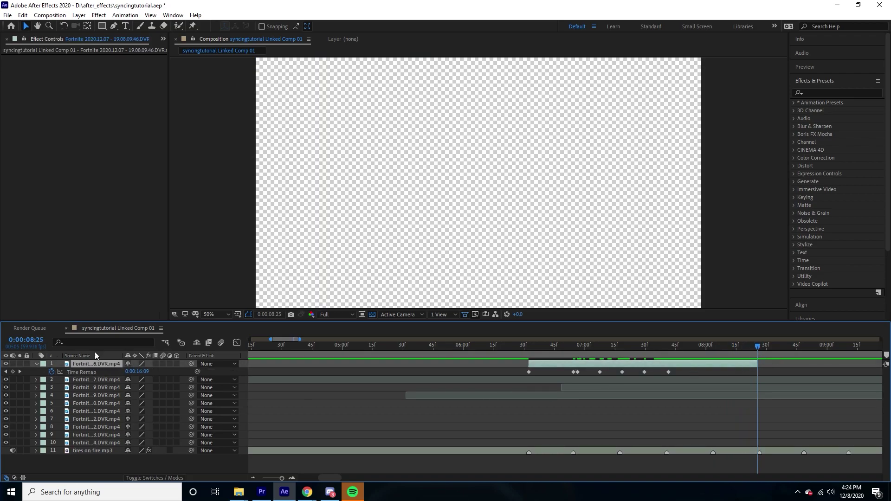
Step: Shift the gunshot keyframes after 0:00:06:54 later and place the third keyframe on the third music marker
click(579, 354)
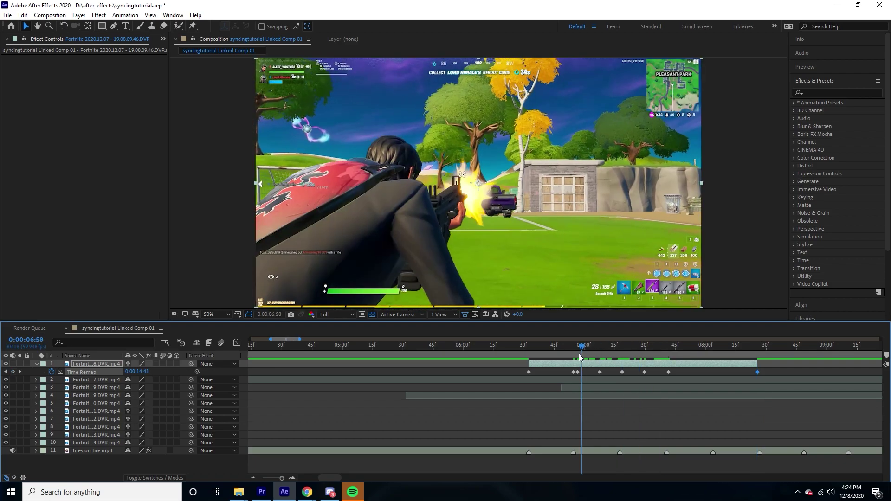
scroll(574, 355, up, 3)
scroll(574, 355, up, 2)
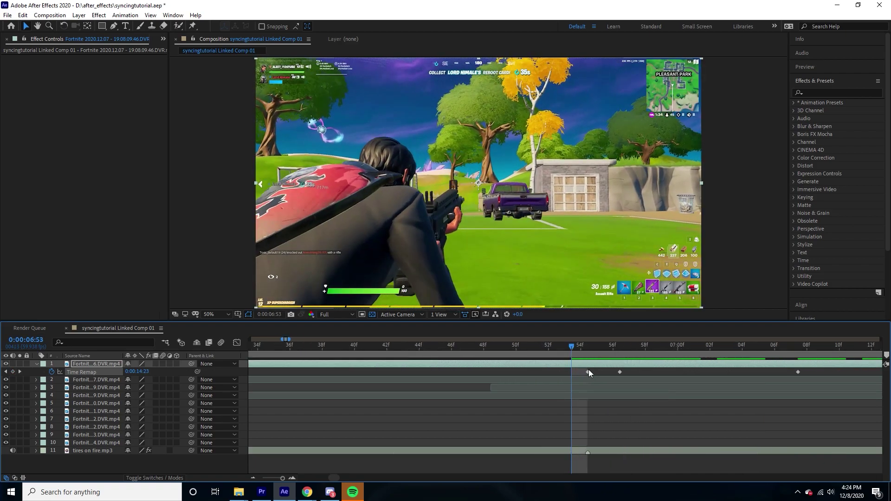
click(584, 352)
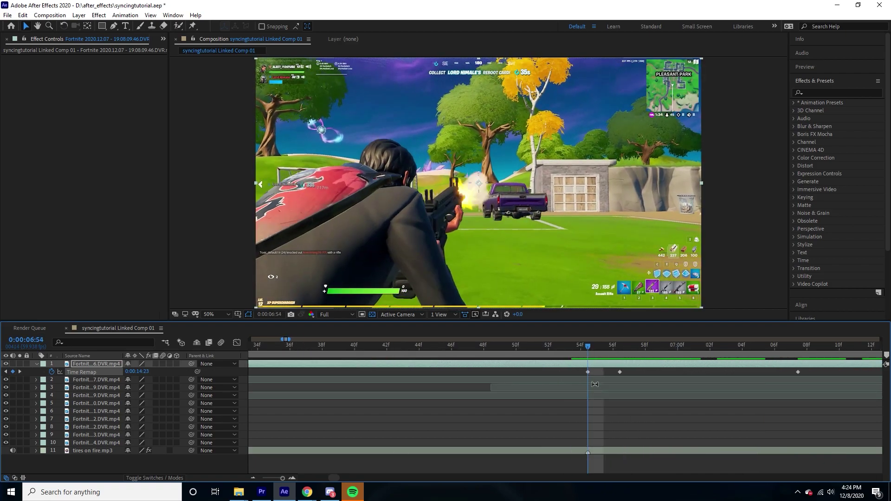
scroll(600, 352, down, 5)
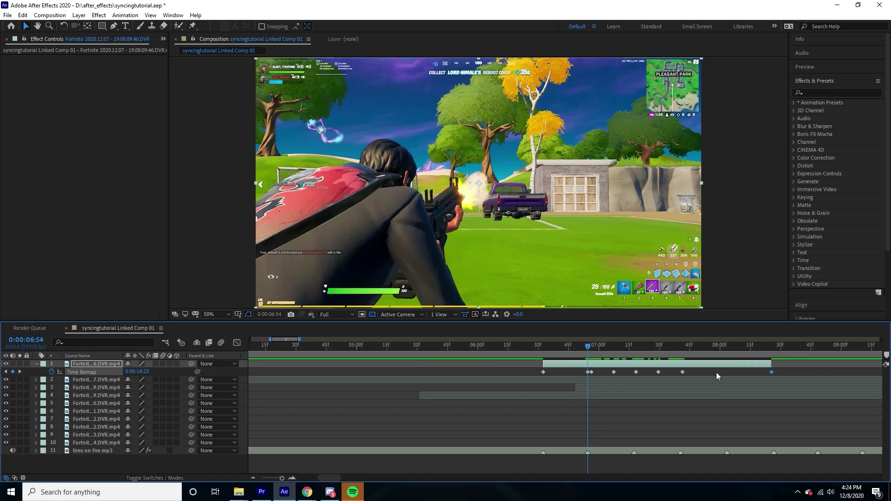
click(710, 379)
drag(699, 371, 635, 373)
click(634, 375)
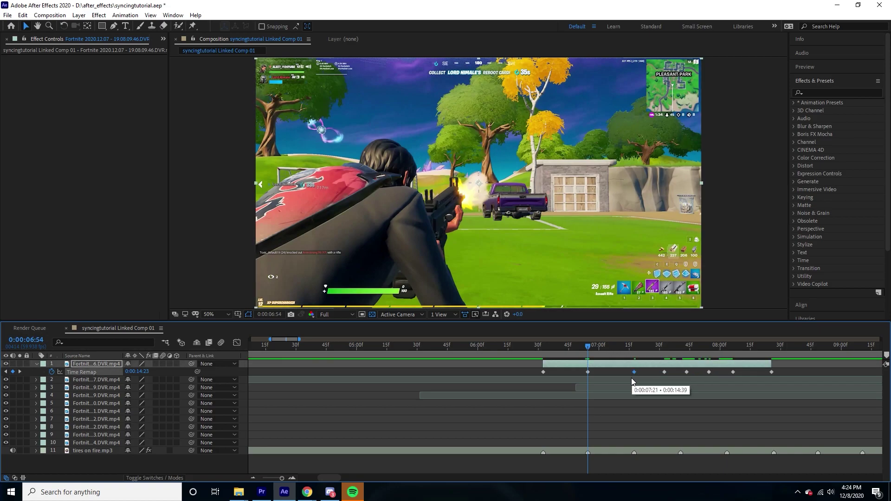
Step: Move the fourth time-remap keyframe onto the fourth music marker
key(space)
drag(664, 371, 698, 380)
key(equal)
key(equal)
scroll(659, 368, down, 3)
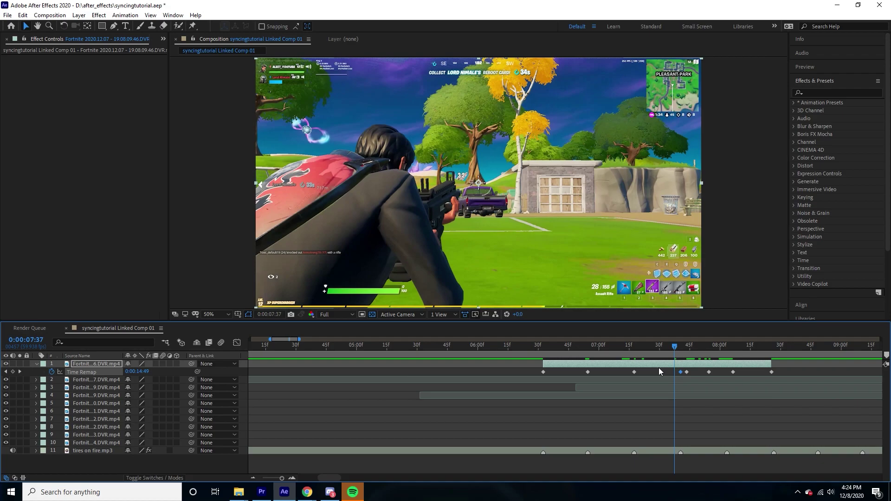
Step: Extend the end of the first gameplay layer past its last time-remap keyframe
drag(673, 348, 759, 349)
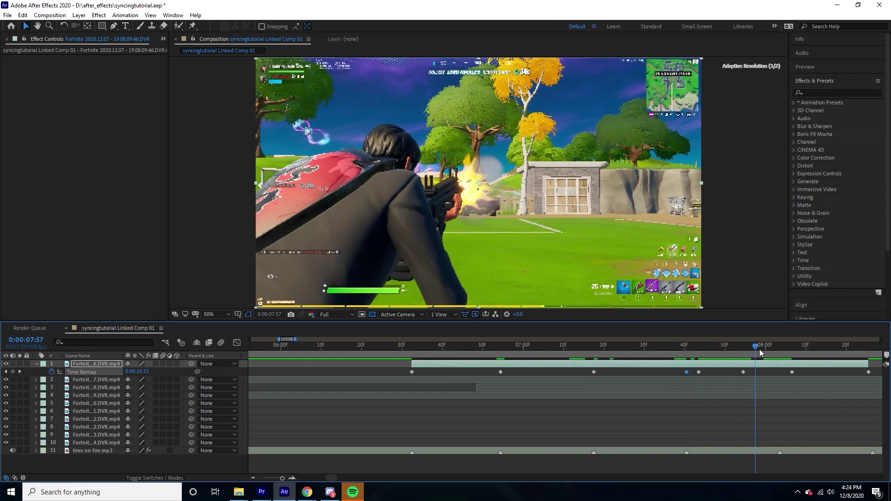
scroll(715, 371, down, 3)
scroll(743, 369, down, 3)
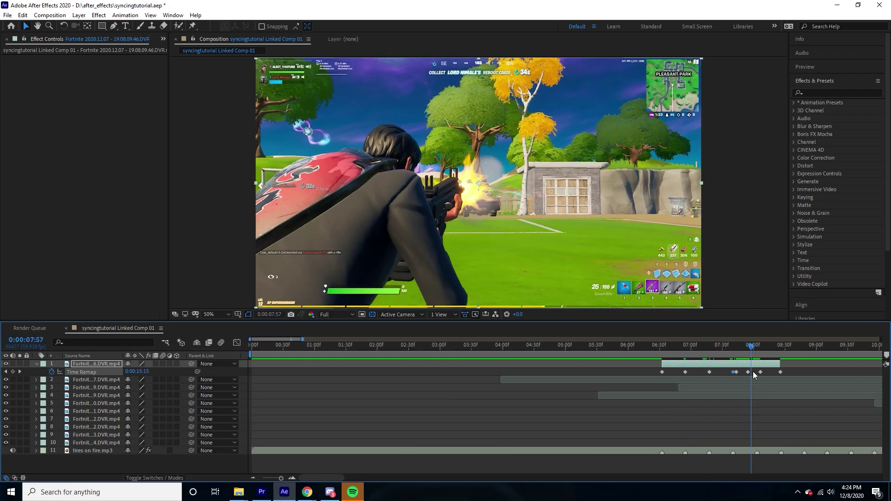
scroll(732, 375, up, 4)
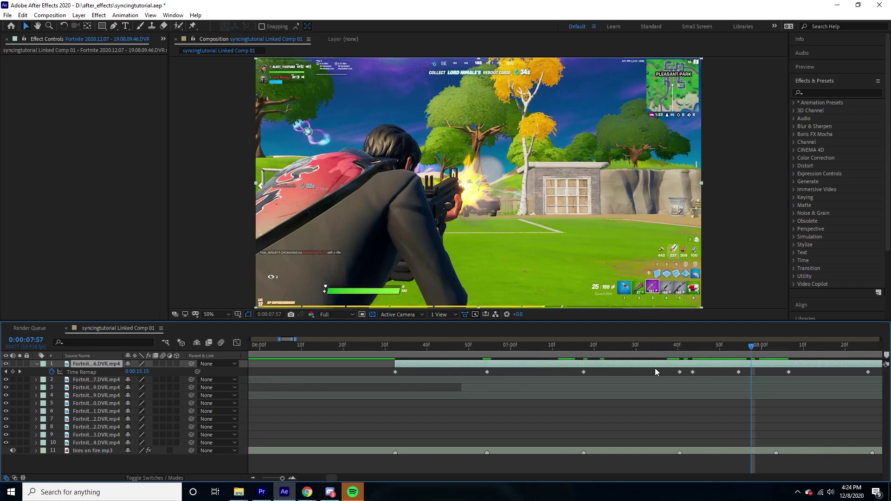
scroll(653, 372, down, 2)
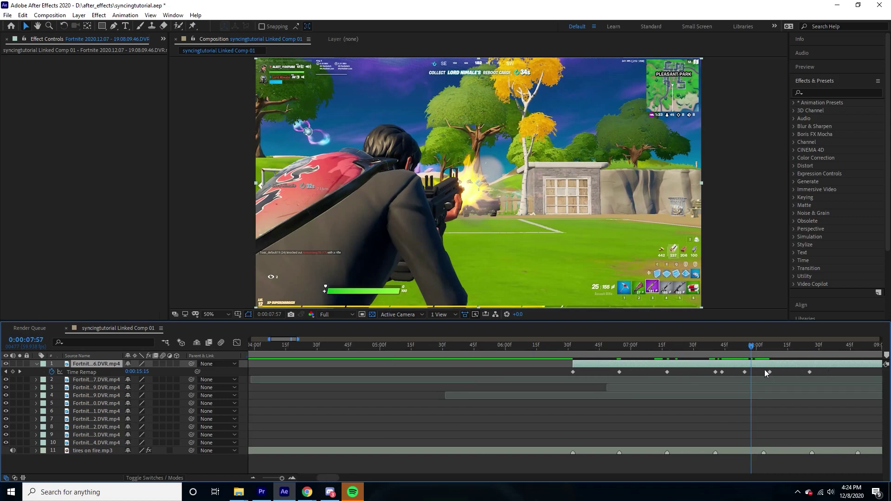
Step: Shift the last four time-remap keyframes later together so the fifth keyframe sits on the fifth music marker
drag(827, 370, 763, 383)
key(minus)
key(equal)
drag(710, 347, 602, 367)
key(equal)
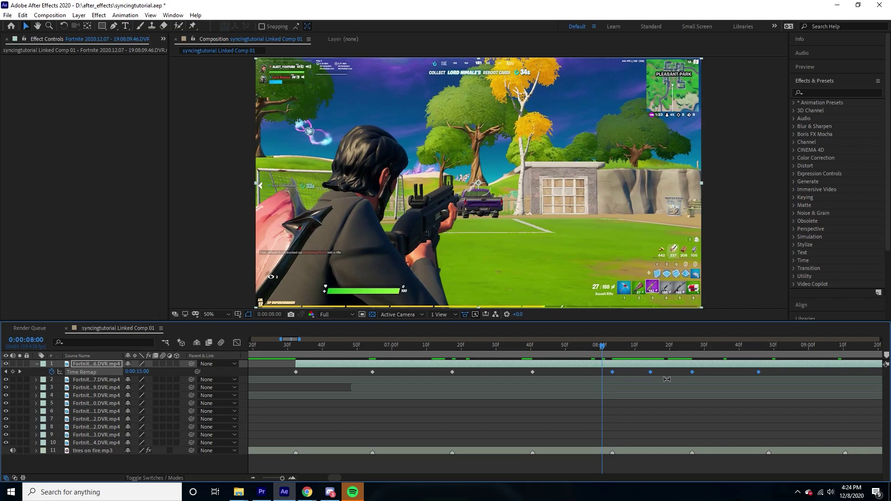
Step: Align the last three time-remap keyframes with the sixth to eighth music markers and trim the layer's end to the eighth marker
click(774, 375)
drag(777, 368, 690, 380)
key(minus)
click(715, 370)
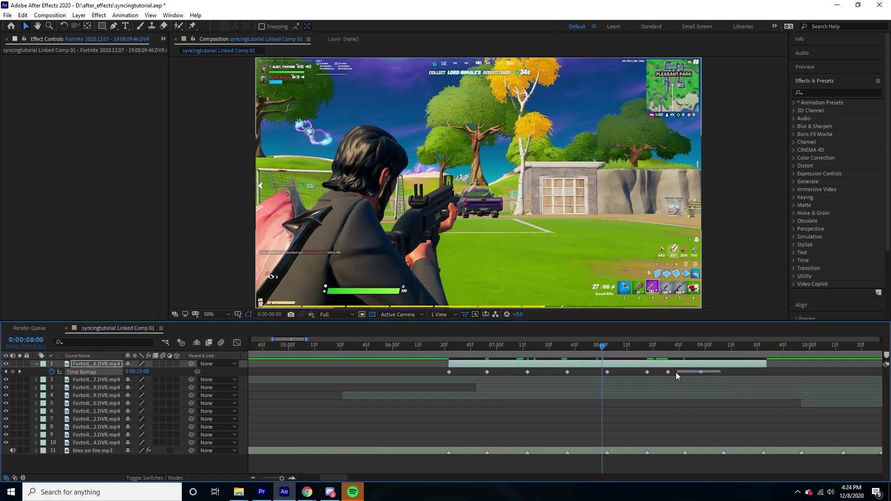
drag(667, 372, 724, 365)
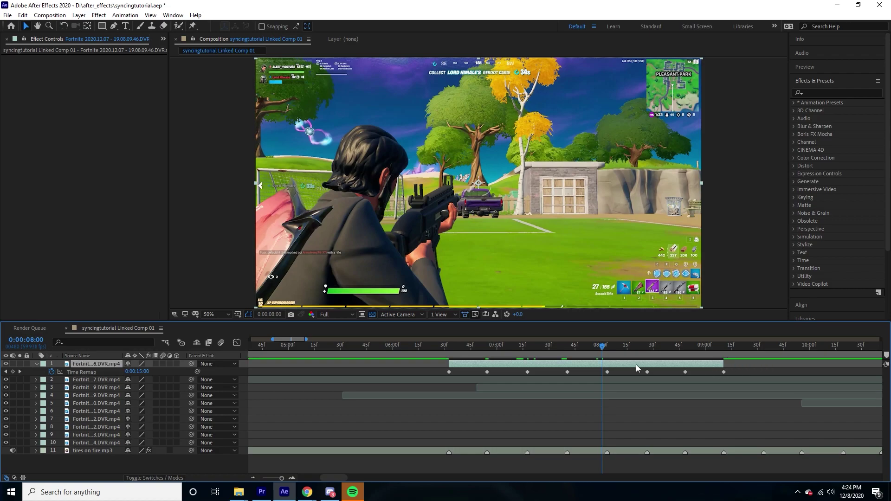
Step: Preview the time-remapped clip from its start around 0:00:06:32 to check the gunshots against the beats
click(449, 349)
key(space)
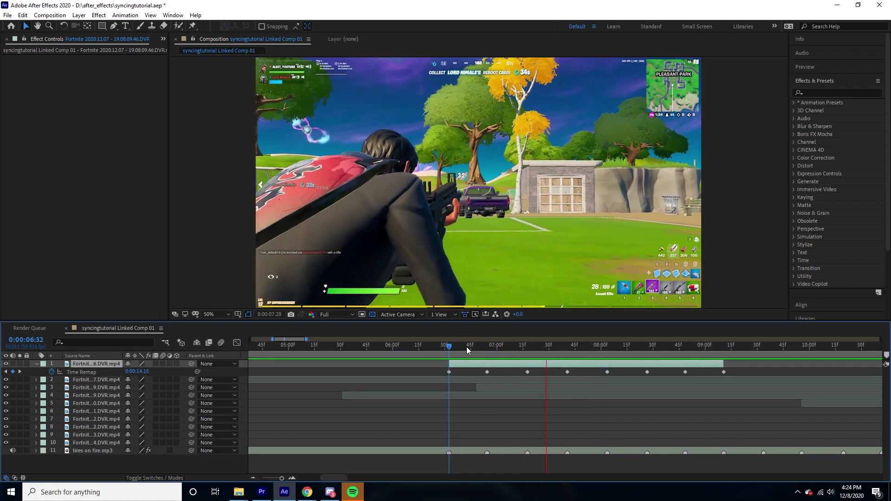
key(space)
drag(586, 350, 451, 346)
key(space)
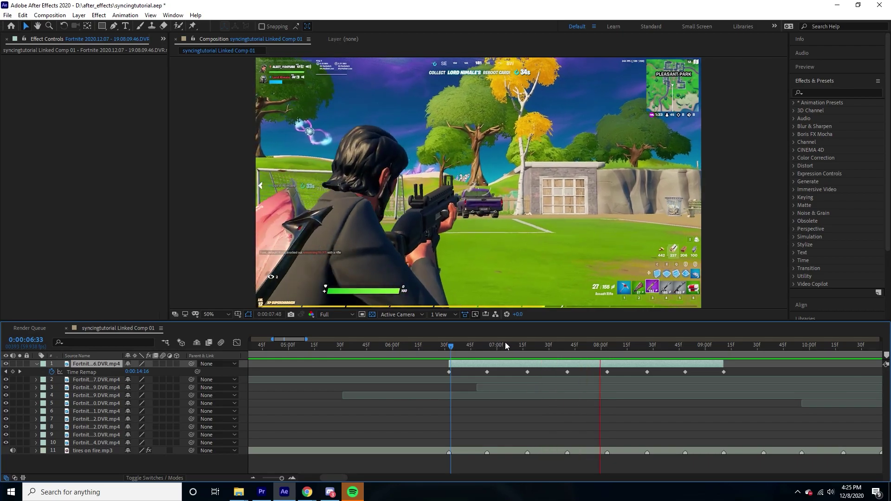
click(433, 346)
click(456, 343)
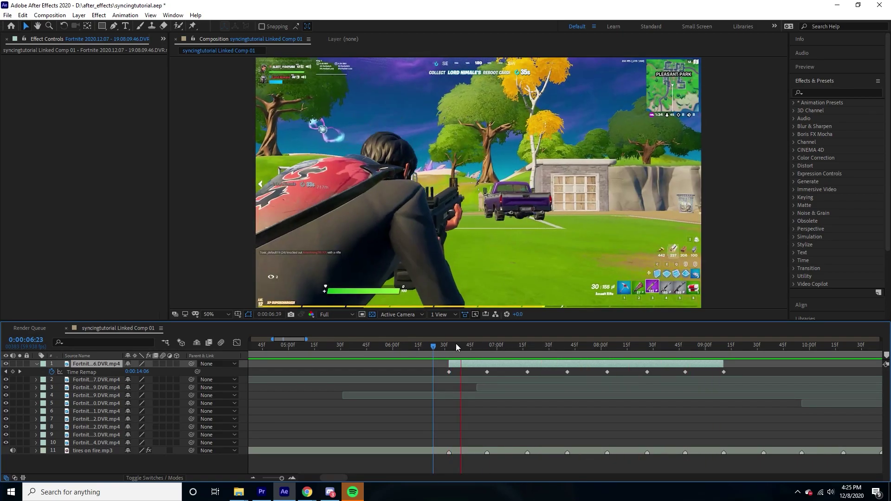
Step: Switch to Premiere Pro and play back the linked composition with the music over the marked beats
click(262, 492)
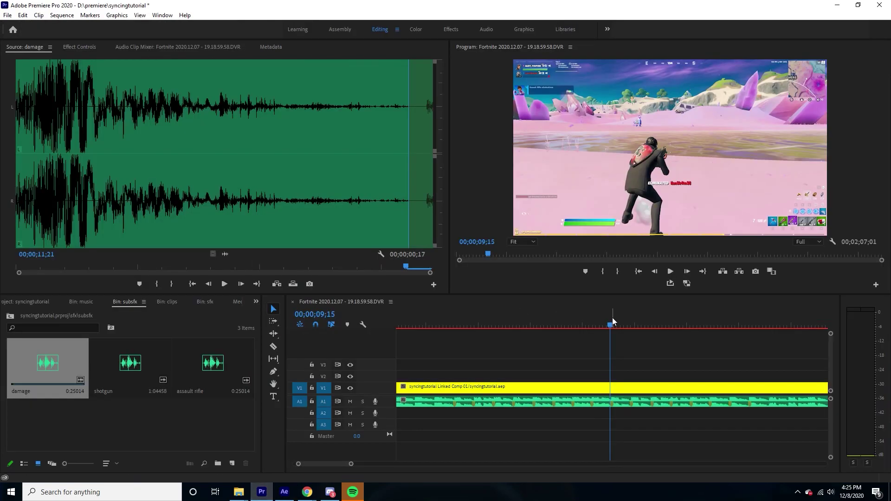
click(597, 349)
key(minus)
key(minus)
key(minus)
key(minus)
key(equal)
key(equal)
key(equal)
click(525, 316)
key(space)
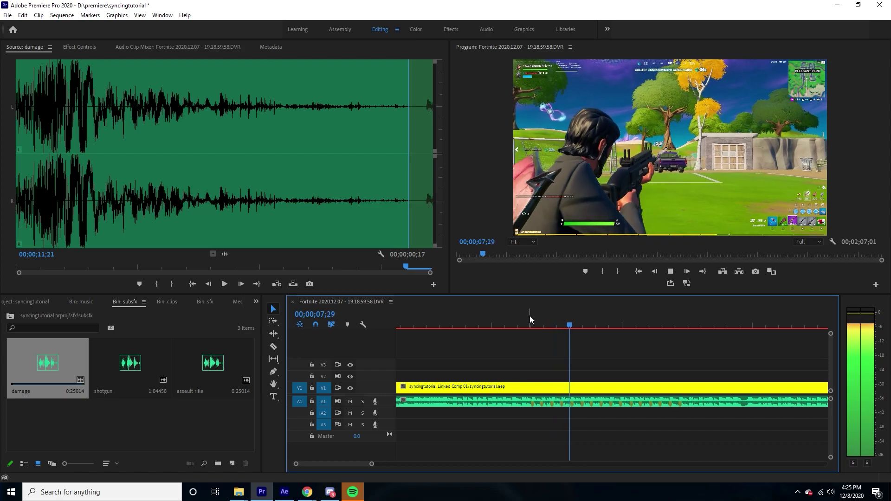
key(space)
click(545, 327)
drag(545, 328, 541, 327)
key(space)
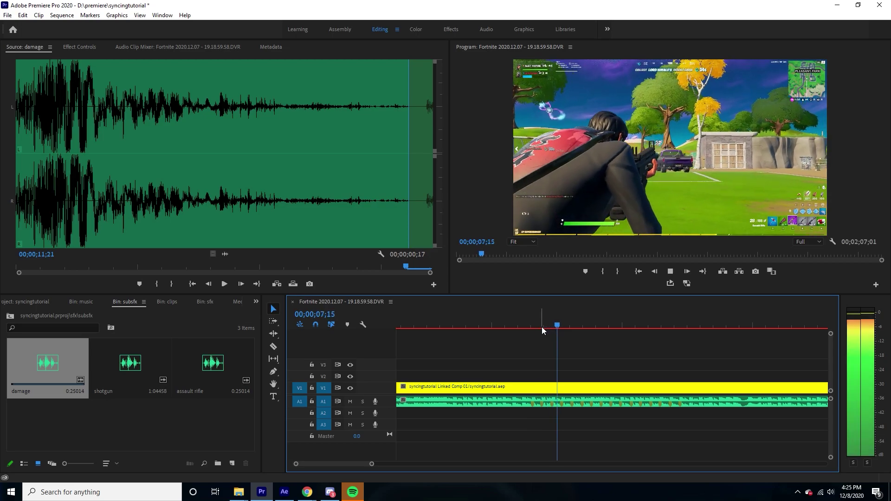
key(space)
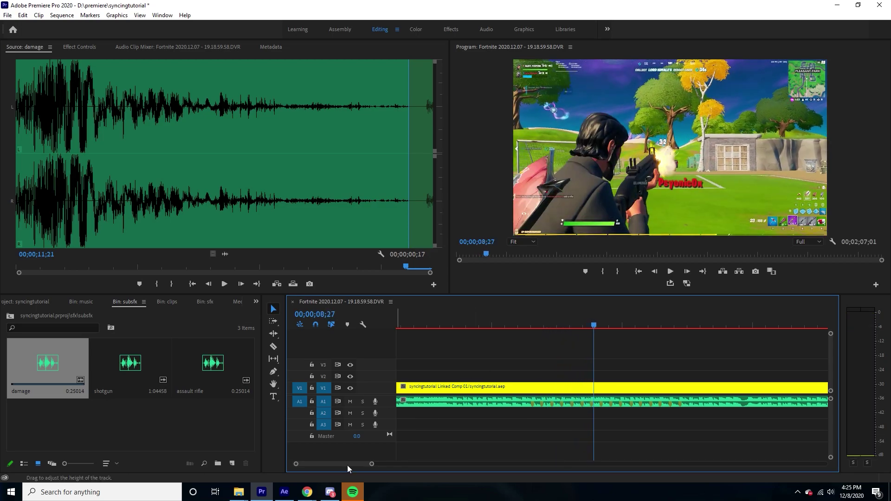
Step: Switch to After Effects, try Easy Ease on all time-remap keyframes of the first layer, and view the curve in the Graph Editor
click(284, 492)
drag(732, 371, 436, 380)
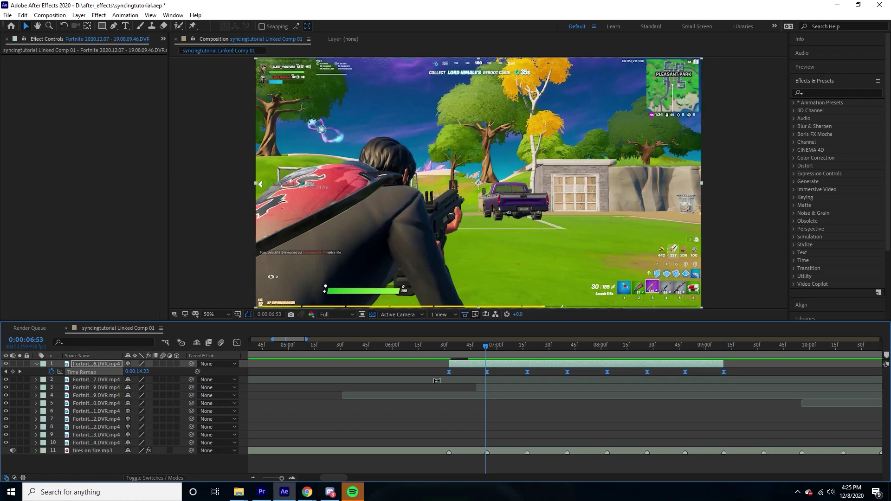
click(237, 342)
click(414, 433)
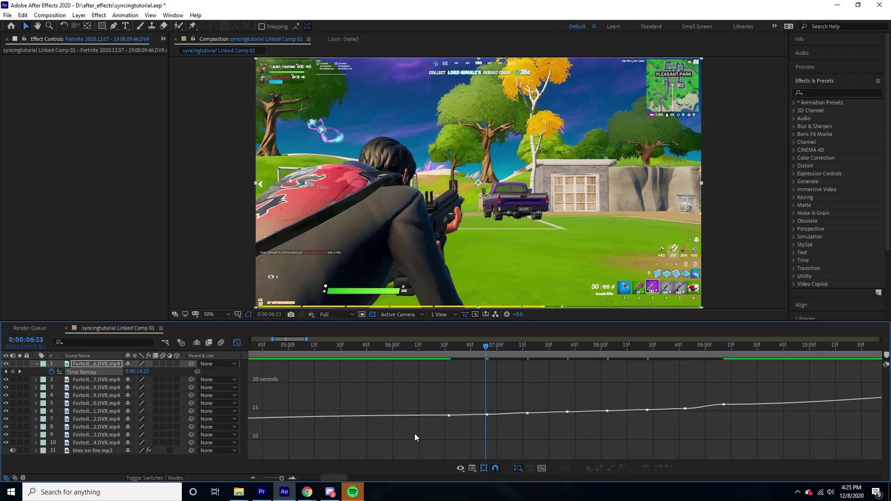
key(=)
key(=)
drag(484, 347, 421, 369)
Step: Close the Graph Editor and undo the Easy Ease on the time-remap keyframes
click(236, 343)
scroll(527, 402, down, 3)
key(ctrl+z)
key(ctrl+z)
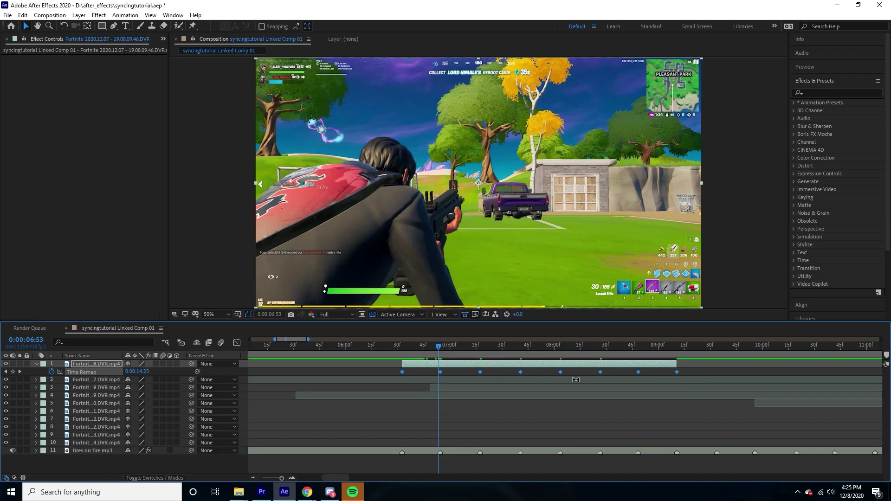
Step: Apply Easy Ease to all time-remap keyframes of the first layer and display their curve as a value graph in the Graph Editor
key(F9)
mouse_move(432, 349)
mouse_down()
mouse_move(403, 349)
mouse_move(508, 337)
mouse_move(397, 339)
mouse_move(421, 345)
mouse_move(405, 351)
mouse_move(428, 348)
mouse_up()
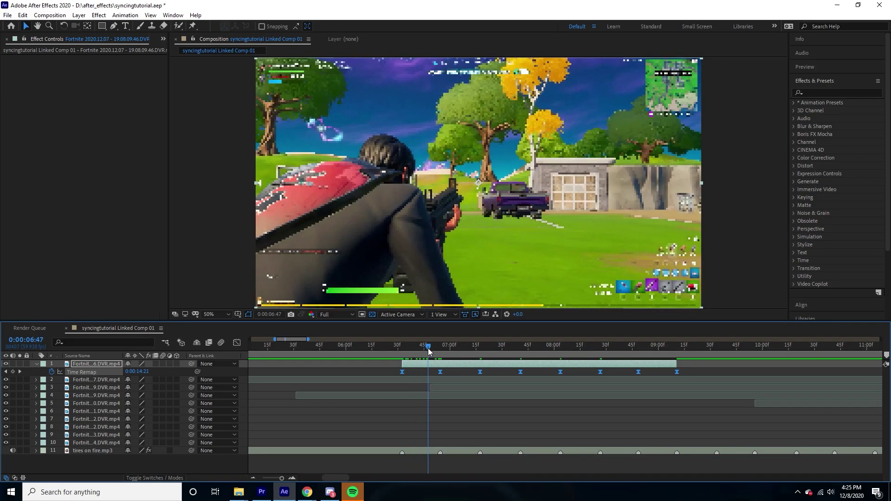
key(shift+F3)
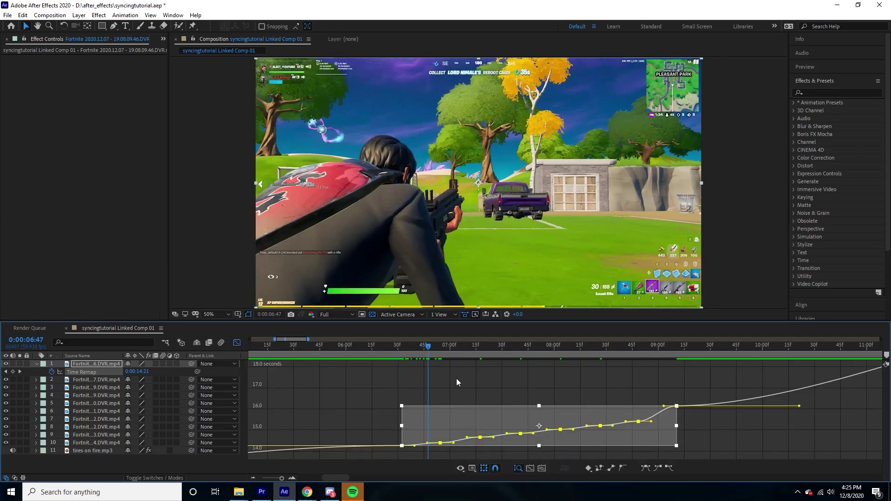
click(238, 342)
click(237, 342)
click(460, 467)
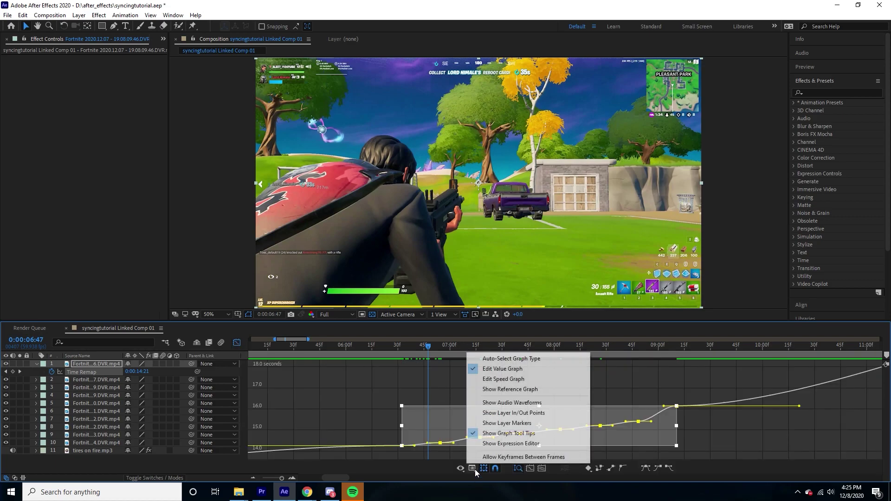
click(492, 372)
click(461, 468)
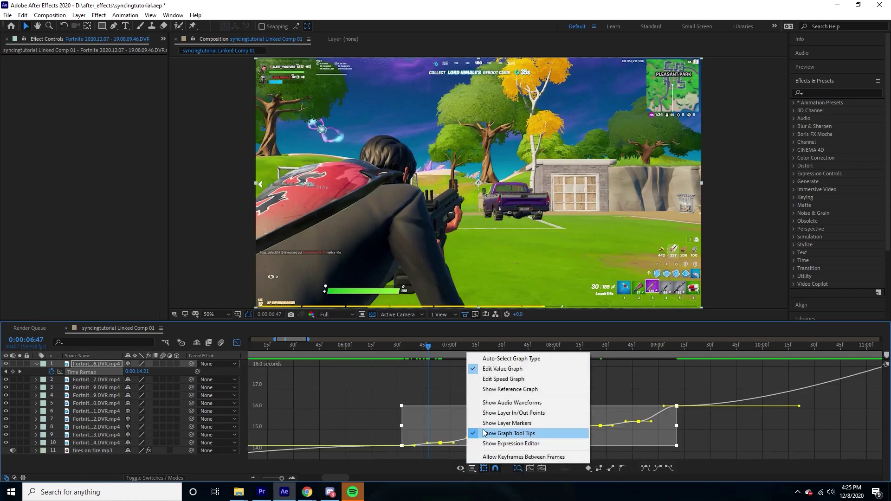
click(483, 368)
click(481, 368)
Step: Try raising the outgoing handle of the first time-remap keyframe at 0:00:06:32 and undo the change
key(equal)
key(equal)
drag(413, 348, 500, 383)
scroll(499, 383, down, 6)
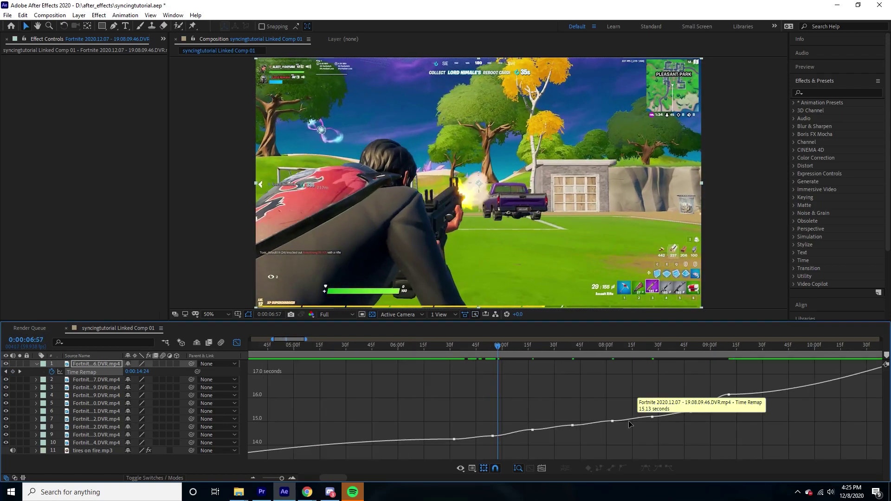
scroll(521, 414, up, 4)
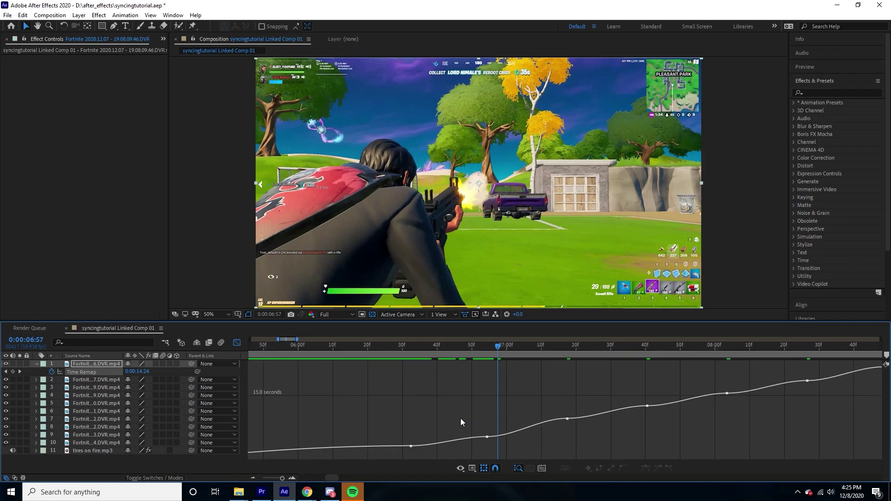
drag(439, 355, 409, 358)
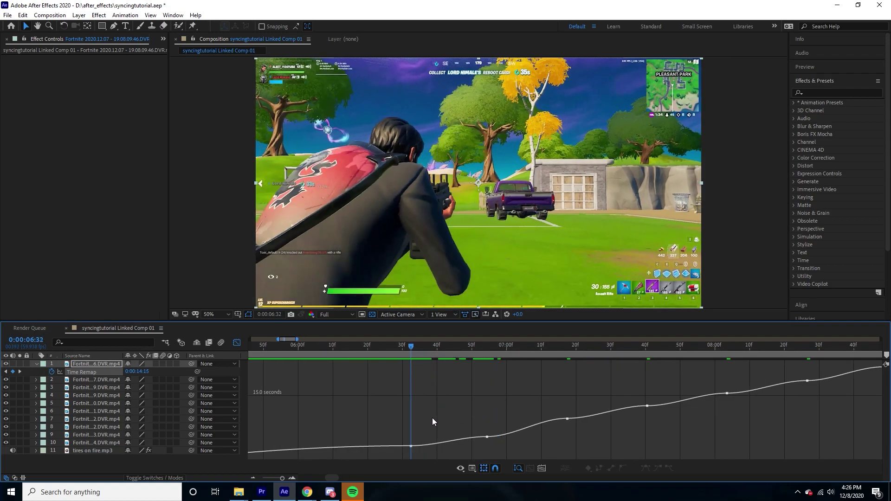
scroll(472, 422, down, 3)
scroll(451, 423, up, 6)
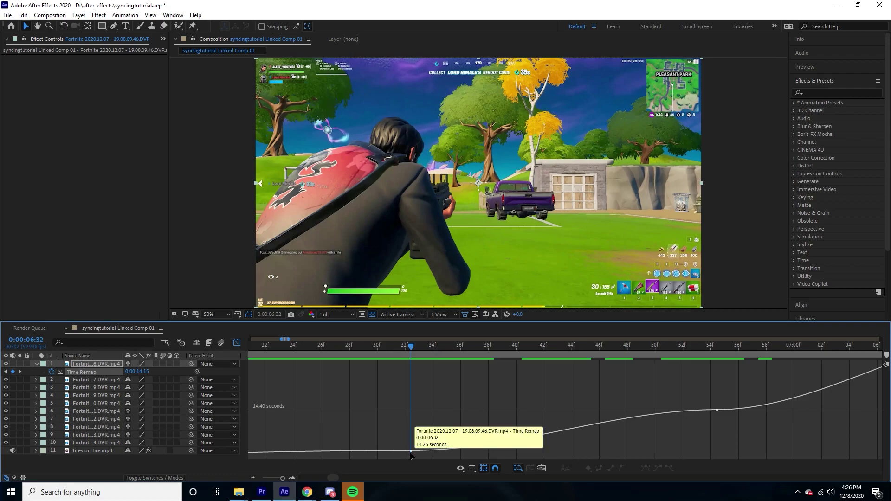
drag(510, 451, 459, 426)
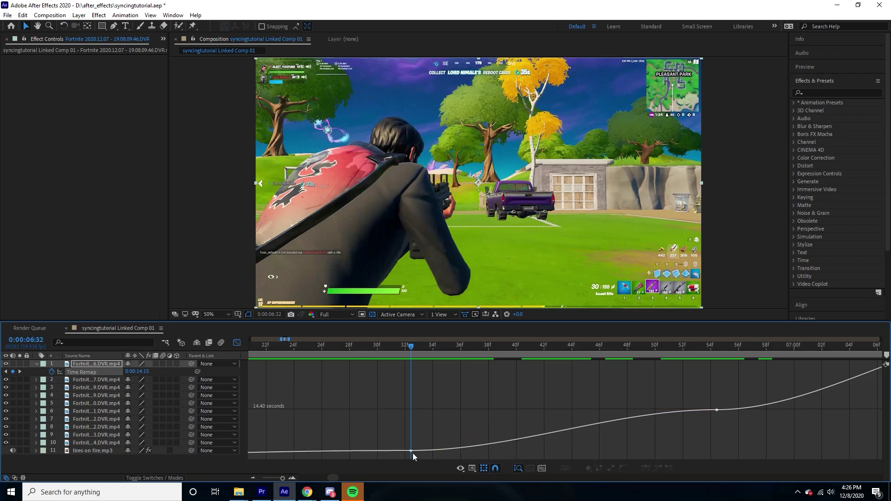
click(411, 451)
drag(509, 451, 491, 413)
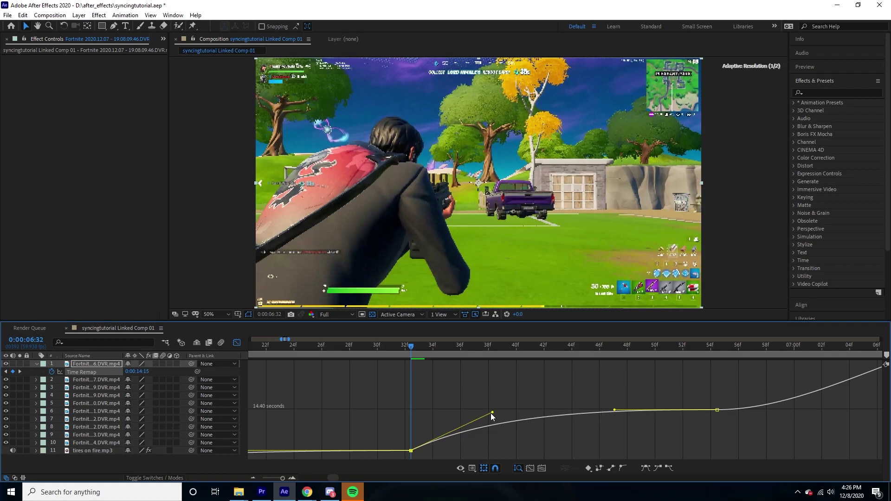
key(ctrl+z)
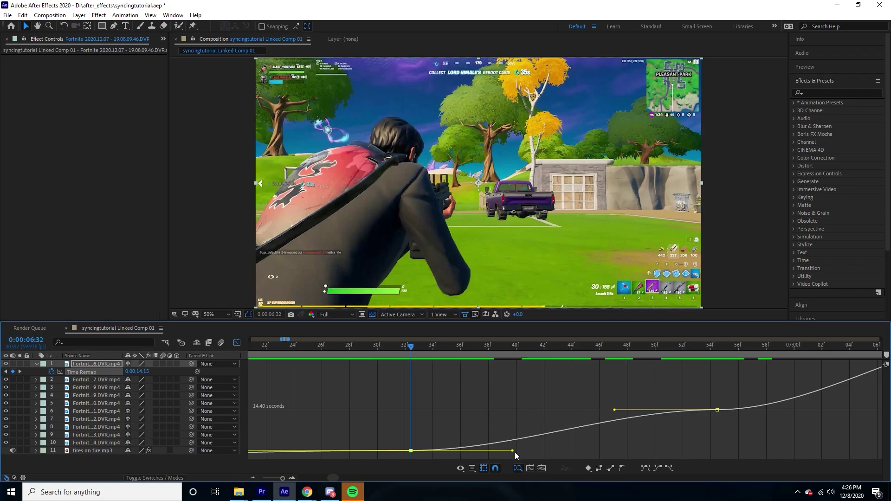
Step: Try a very steep outgoing handle on the first time-remap keyframe and scrub through the footage up to the second keyframe
drag(508, 444, 420, 385)
key(k)
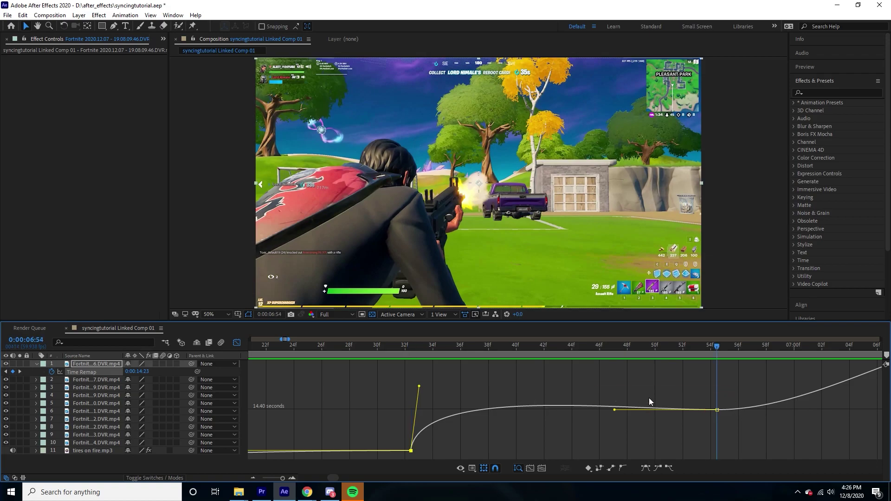
drag(669, 346, 619, 380)
drag(580, 350, 757, 373)
drag(765, 376, 550, 391)
Step: Shape a fast-slow-fast curve between the first and second keyframes with a short rising outgoing handle and a short steep incoming handle, then preview it
drag(419, 387, 420, 424)
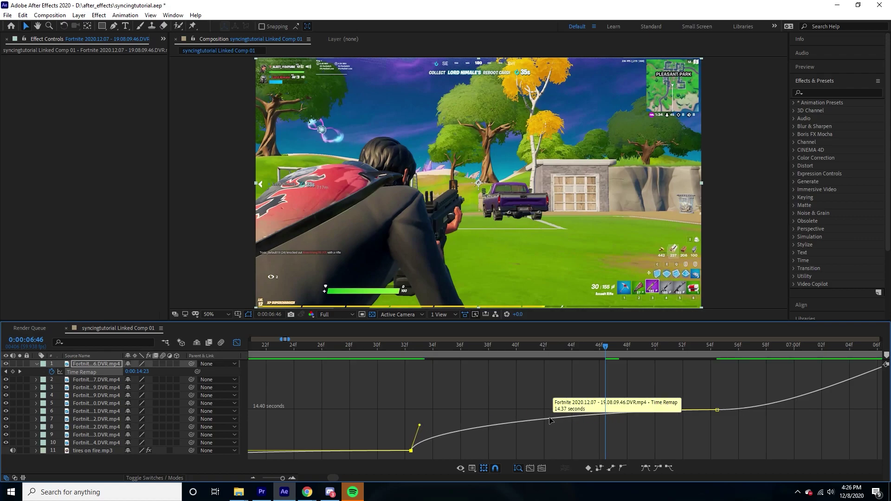
drag(615, 411, 717, 442)
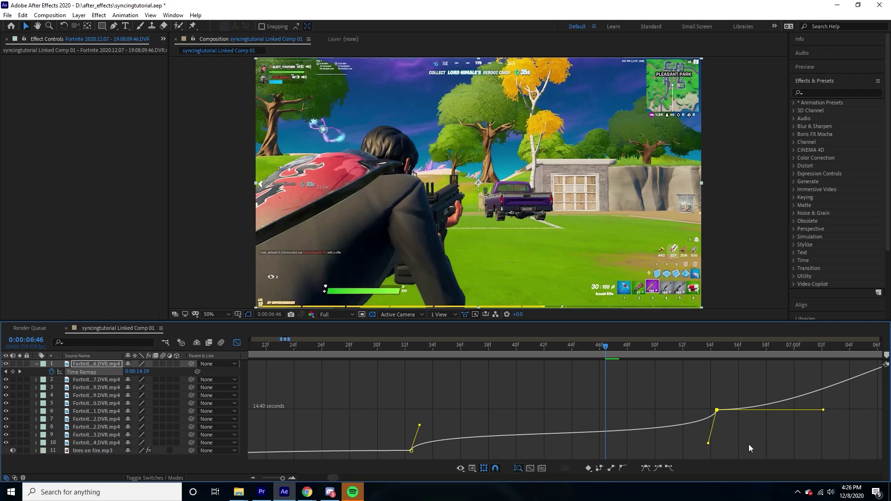
drag(522, 349, 355, 353)
key(space)
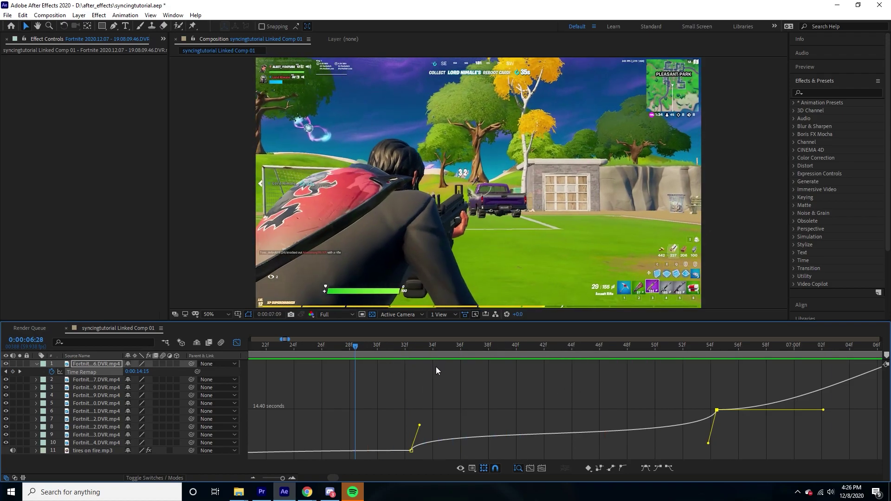
Step: Shorten and steepen the handles between the second, third and fourth time-remap keyframes to repeat the fast-slow-fast curve on both spans
drag(459, 439, 413, 427)
drag(512, 408, 569, 431)
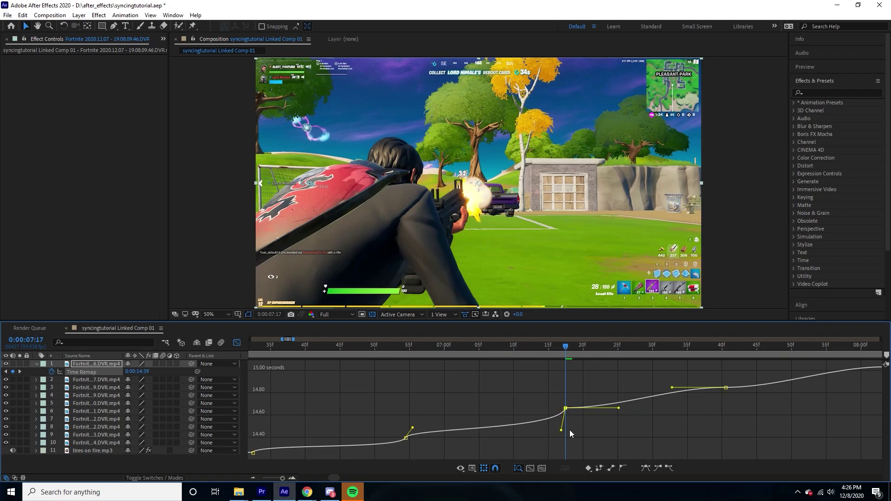
drag(617, 409, 577, 398)
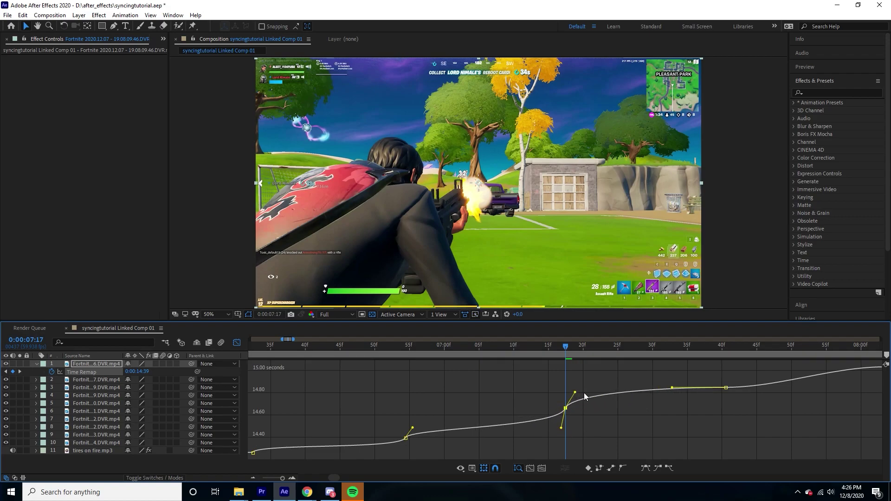
drag(672, 389, 722, 407)
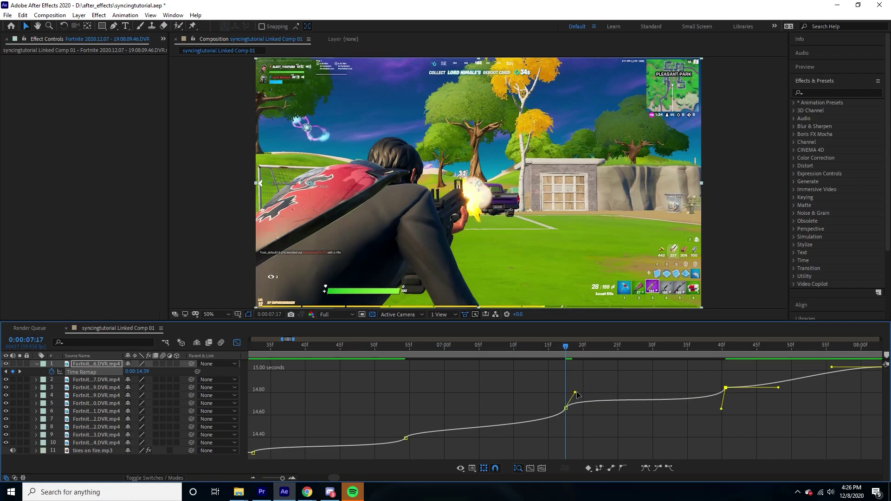
Step: Steepen the fourth keyframe's outgoing handle and the incoming handle of the fifth keyframe at 0:00:08:03 to form the same fast-slow-fast curve
drag(609, 348, 781, 357)
key(equal)
scroll(668, 390, down, 3)
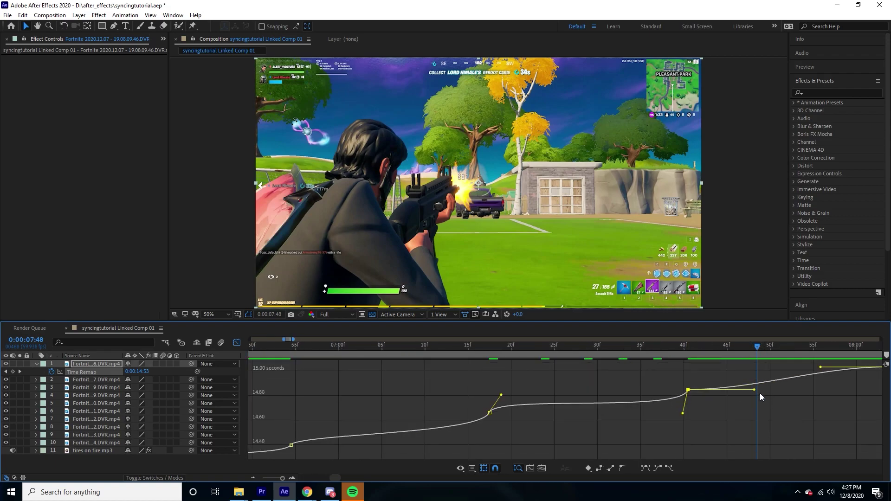
drag(753, 389, 704, 375)
scroll(703, 373, down, 10)
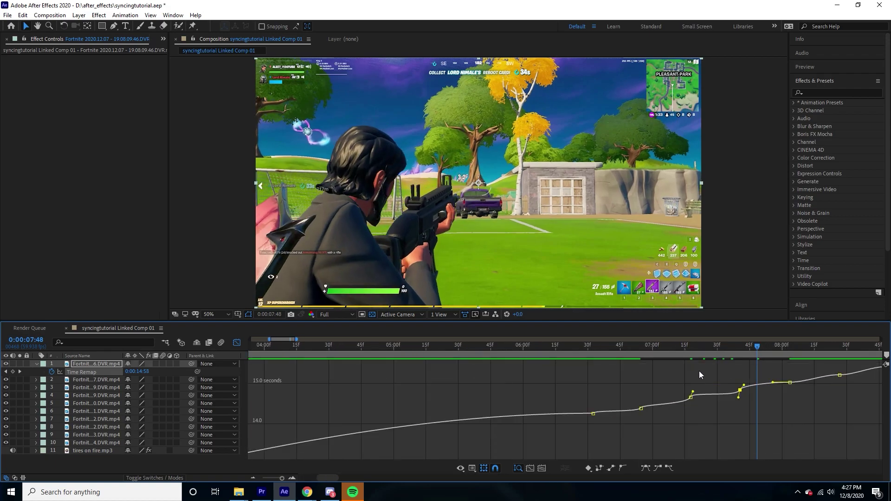
key(equal)
key(equal)
drag(679, 349, 730, 351)
key(equal)
key(equal)
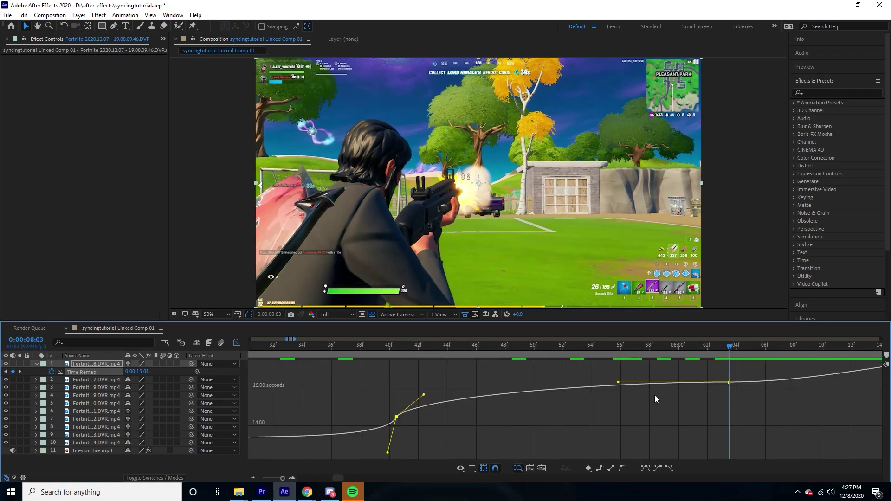
drag(619, 384, 717, 415)
Step: Steepen the fifth keyframe's outgoing handle and the sixth keyframe's incoming handle to form the fast-slow-fast curve between them
key(minus)
key(minus)
key(minus)
key(minus)
key(minus)
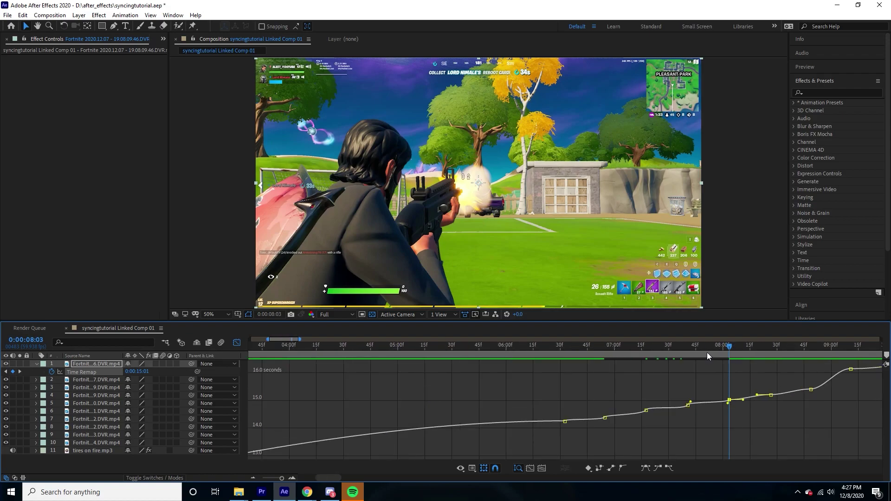
key(equal)
key(equal)
key(equal)
key(equal)
drag(583, 416, 555, 398)
drag(651, 392, 717, 414)
Step: Steepen the sixth keyframe's outgoing handle and the seventh keyframe's incoming handle to form the fast-slow-fast curve between them
key(minus)
click(641, 351)
key(equal)
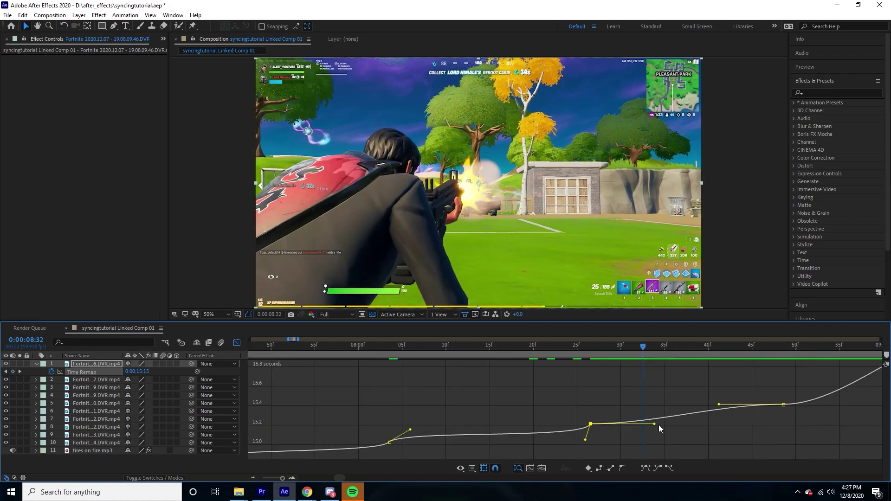
click(590, 424)
drag(654, 424, 609, 406)
drag(719, 405, 778, 424)
Step: Steepen the seventh keyframe's outgoing handle and the last keyframe's incoming handle to complete the velocity curve
key(minus)
key(minus)
key(equal)
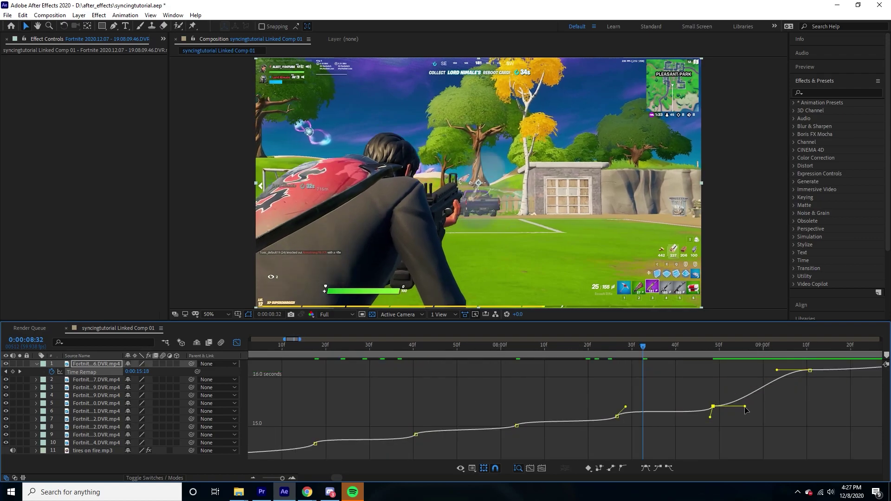
key(minus)
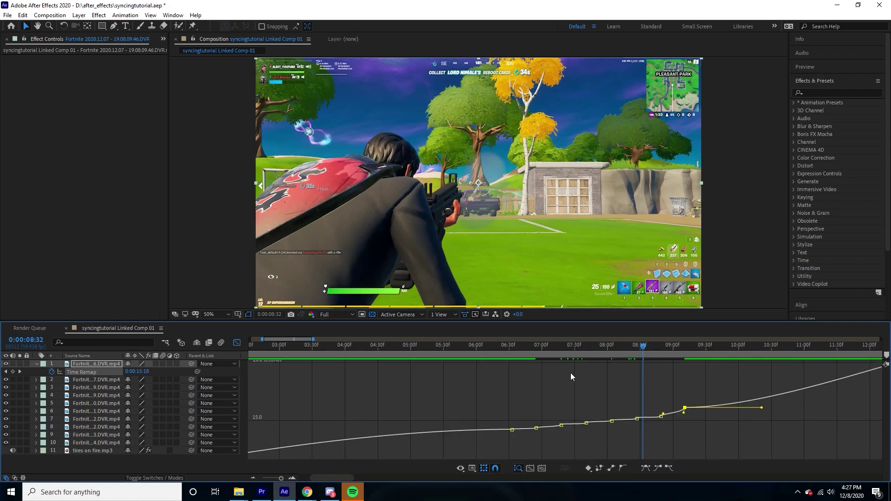
Step: Close the Graph Editor and preview the re-timed clip from its start around 0:00:06:33
drag(551, 353, 304, 364)
click(238, 343)
drag(365, 354, 399, 356)
key(space)
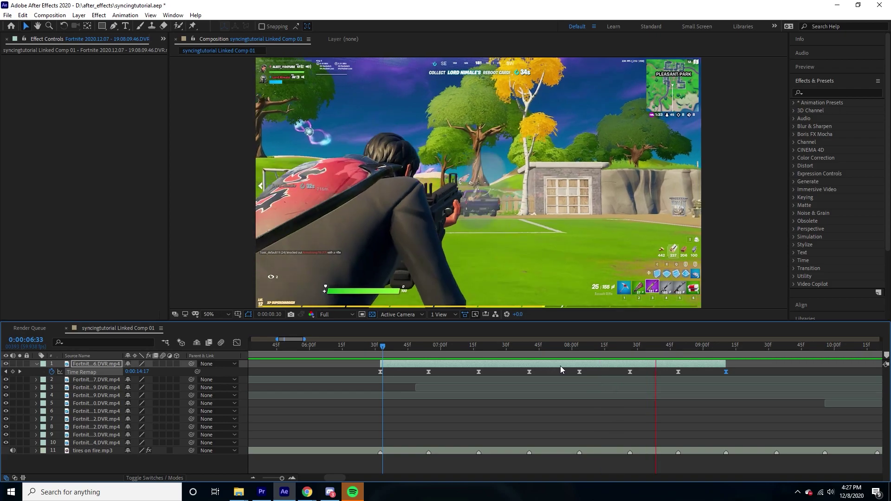
key(space)
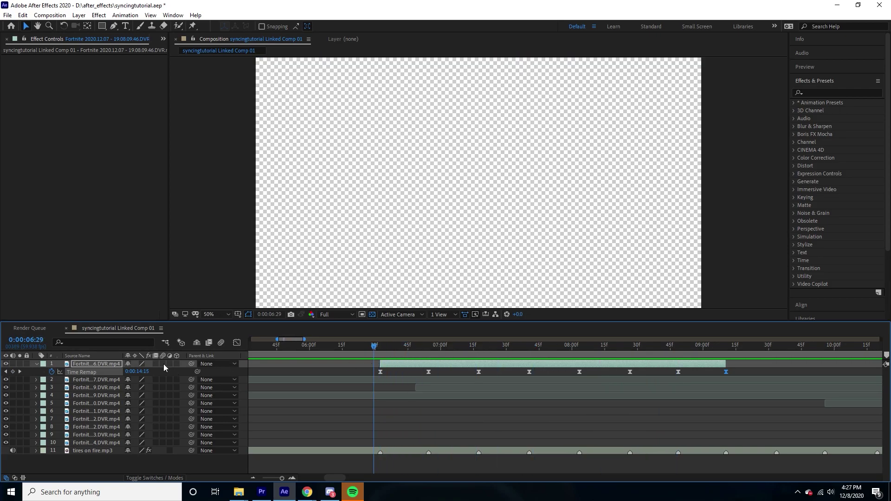
Step: Turn on frame blending for the first layer and preview the smoothed clip from about 0:00:06:43
drag(372, 343, 417, 352)
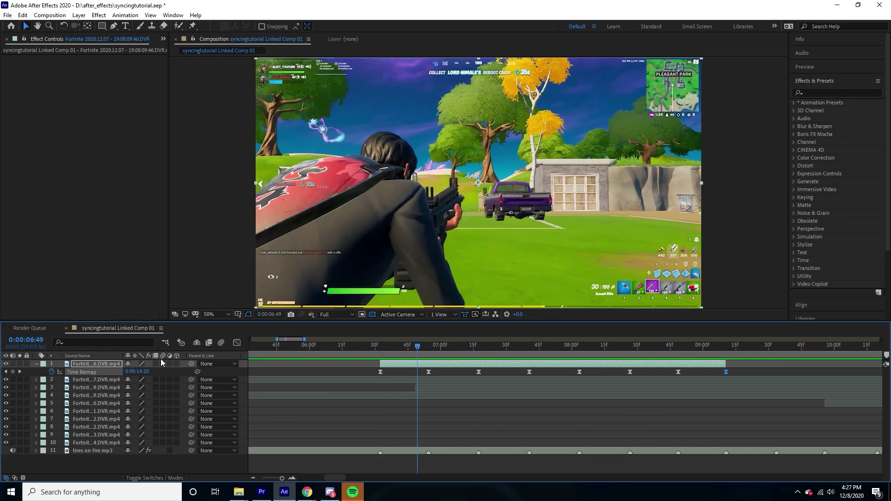
click(156, 363)
click(156, 364)
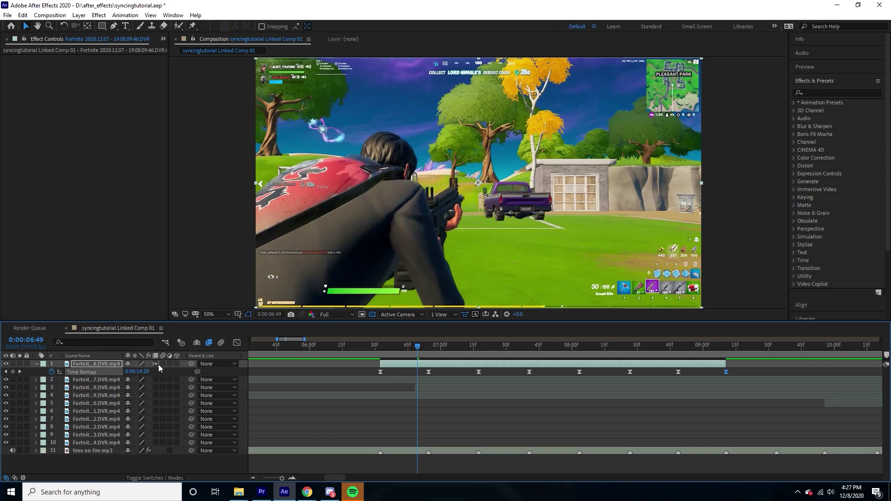
drag(418, 354, 403, 348)
key(space)
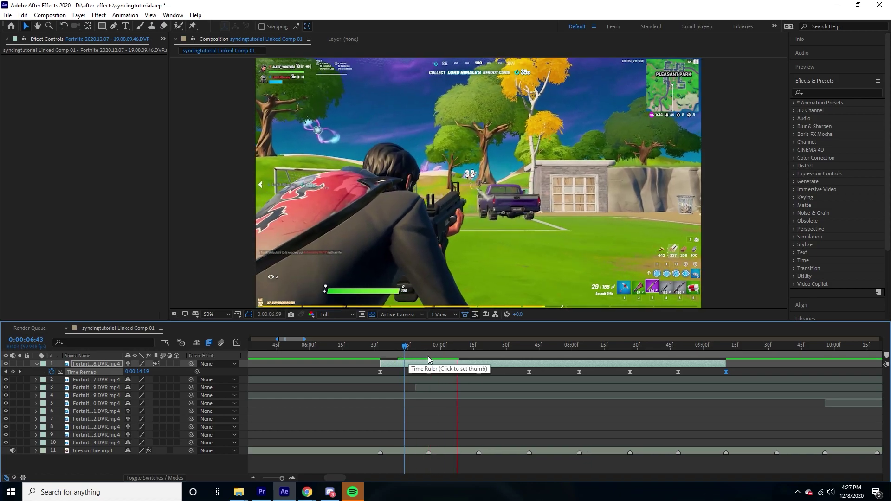
Step: Turn off the first layer's frame blending and play back the clip to compare the motion
click(427, 350)
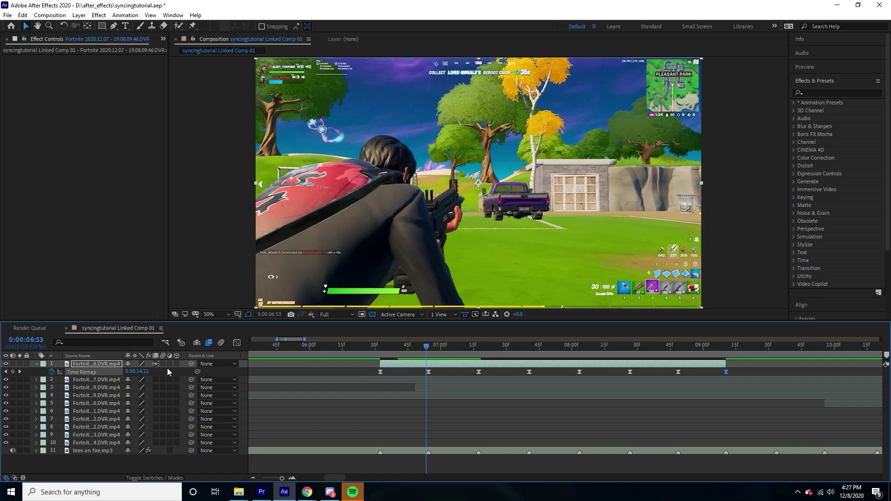
key(space)
key(space)
key(space)
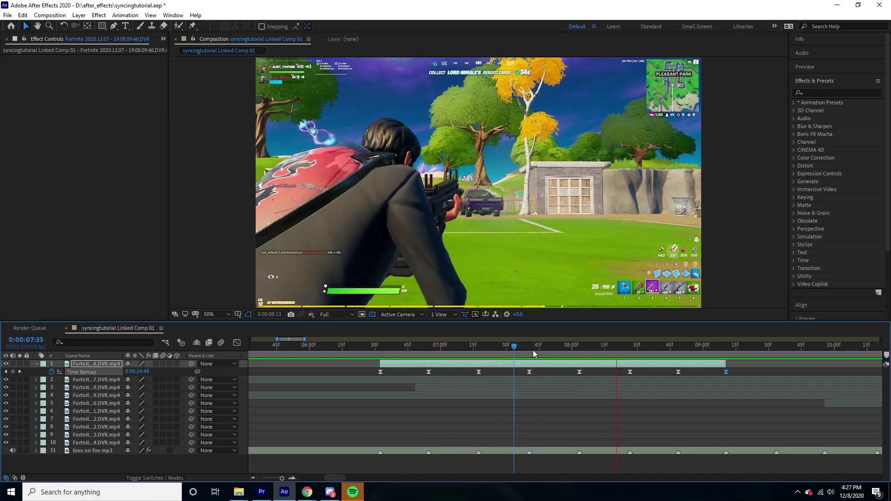
key(space)
Step: Turn the first layer's frame blending back on and preview the clip from 0:00:06:33
click(383, 350)
click(158, 364)
key(space)
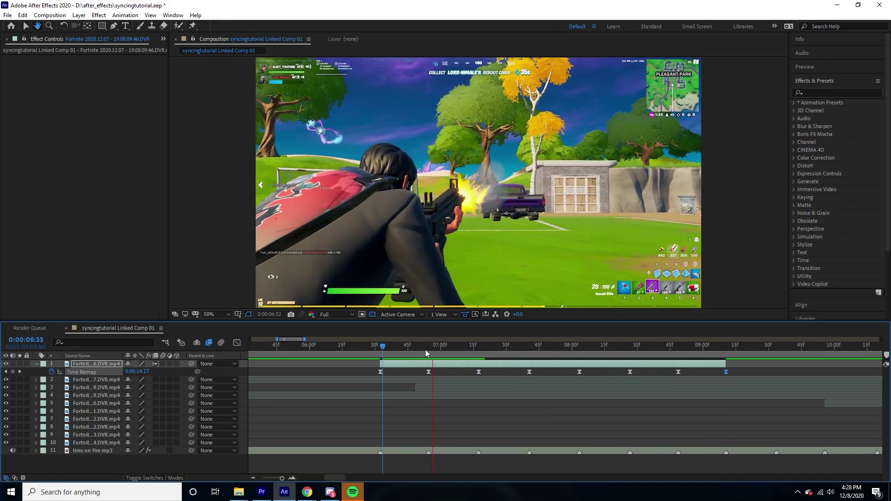
Step: Replay the frame-blended clip from 0:00:06:40, scrub to 0:00:07:04 and save the project
click(415, 350)
mouse_move(409, 352)
mouse_down()
mouse_move(434, 350)
mouse_move(398, 350)
mouse_up()
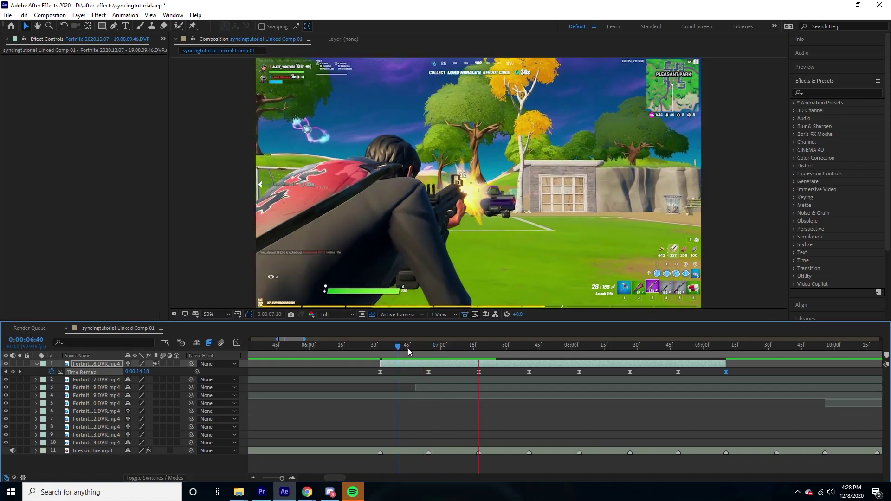
drag(554, 348, 450, 336)
key(ctrl+s)
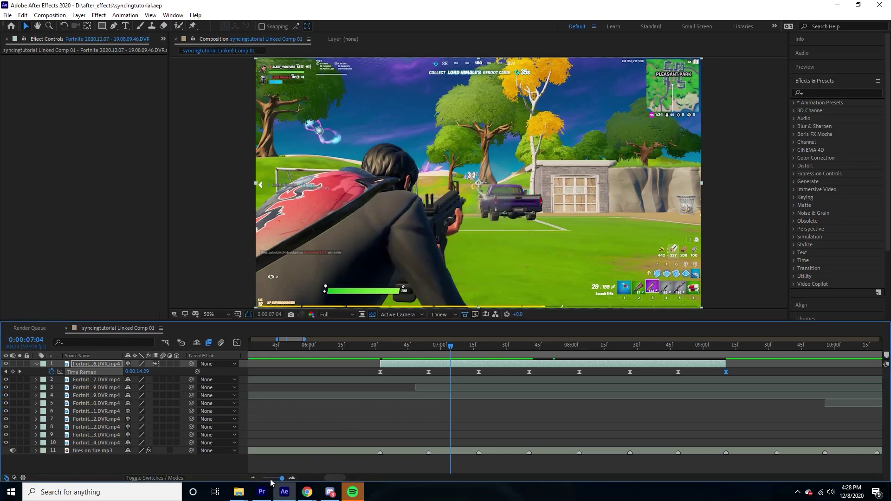
Step: Switch to Premiere Pro, set the program monitor's playback resolution to 1/4, scrub back to 00;00;06;16 and save the project
click(262, 492)
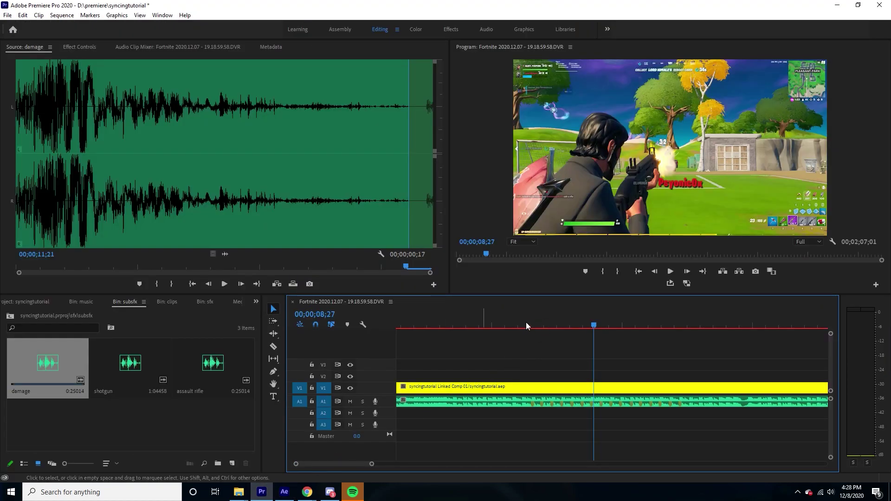
drag(539, 327, 518, 324)
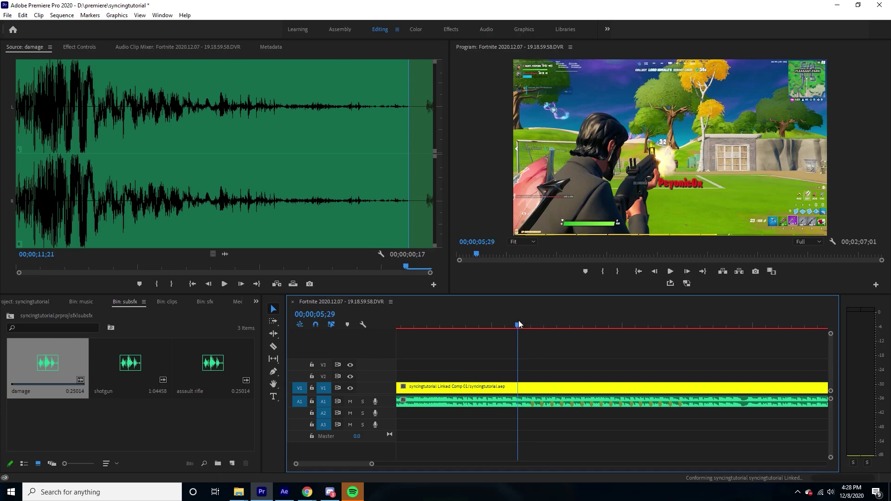
key(=)
click(808, 242)
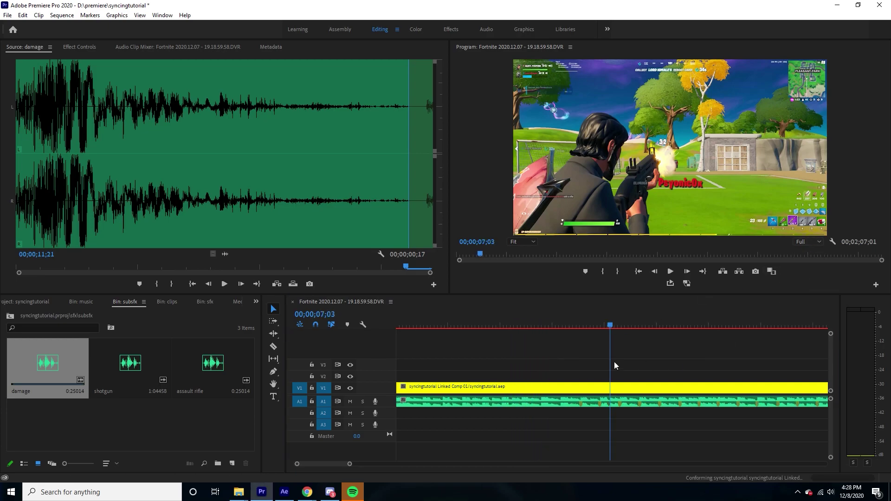
click(625, 344)
drag(599, 325, 580, 353)
key(ctrl+s)
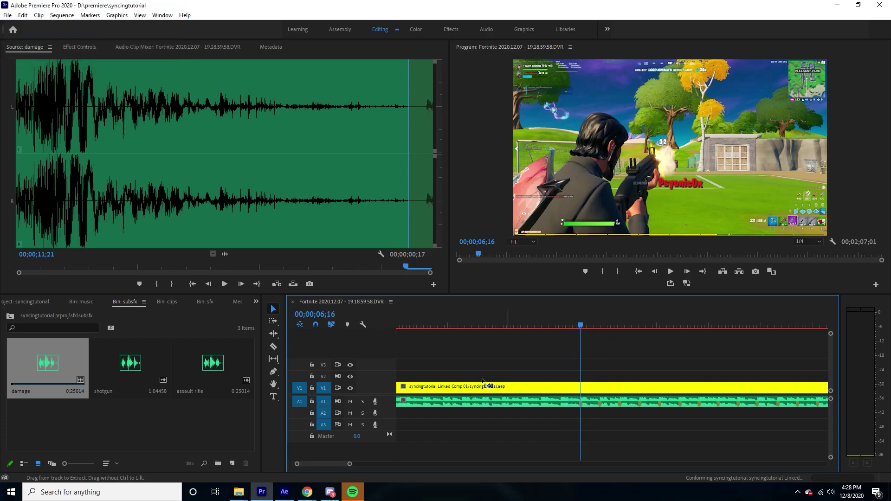
click(285, 492)
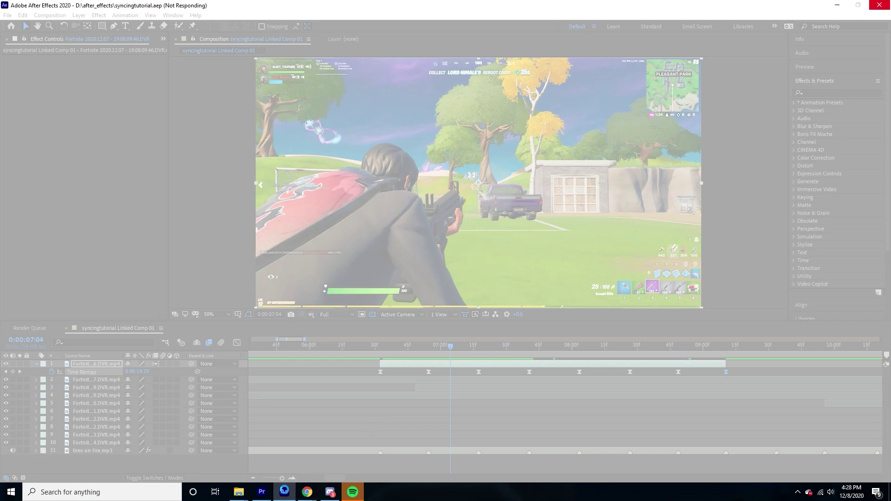
mouse_move(270, 492)
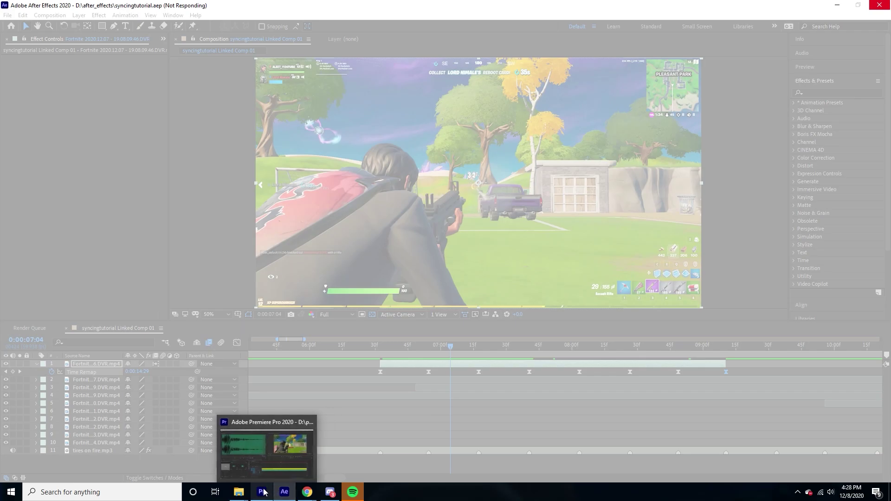
click(263, 493)
click(284, 493)
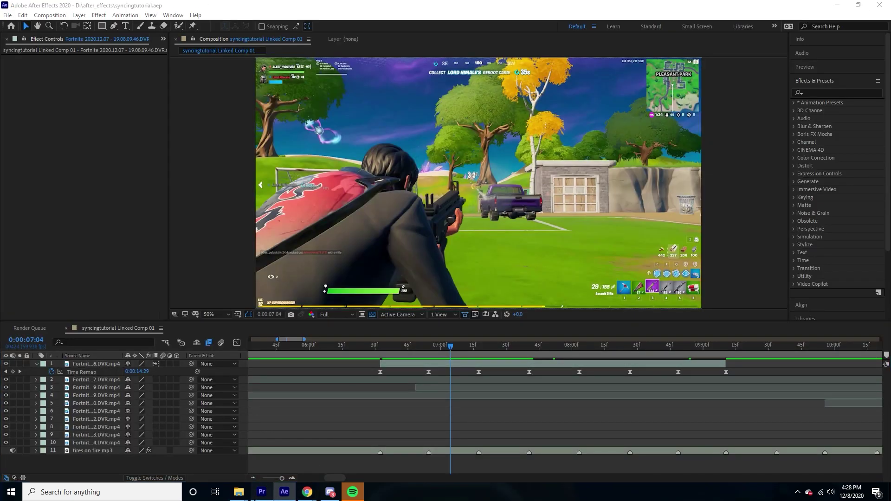
click(262, 491)
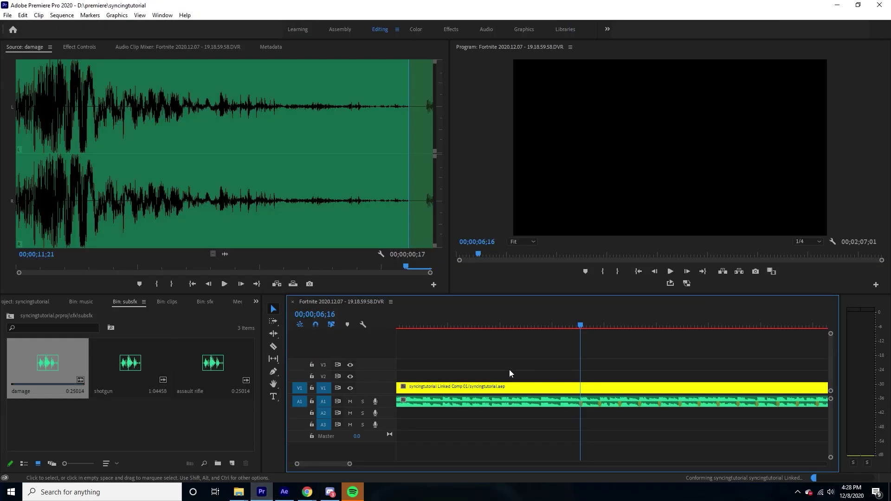
Step: Cut the linked composition on V1 at about 00;00;06;16, delete the part before the cut and play back the remaining clip
key(equal)
key(minus)
key(equal)
drag(619, 317, 610, 321)
key(ctrl+k)
click(597, 389)
key(Delete)
key(space)
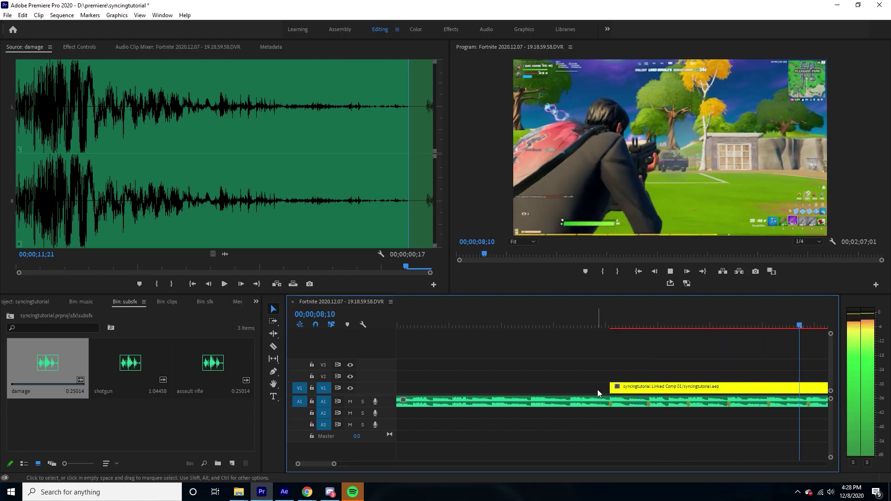
key(minus)
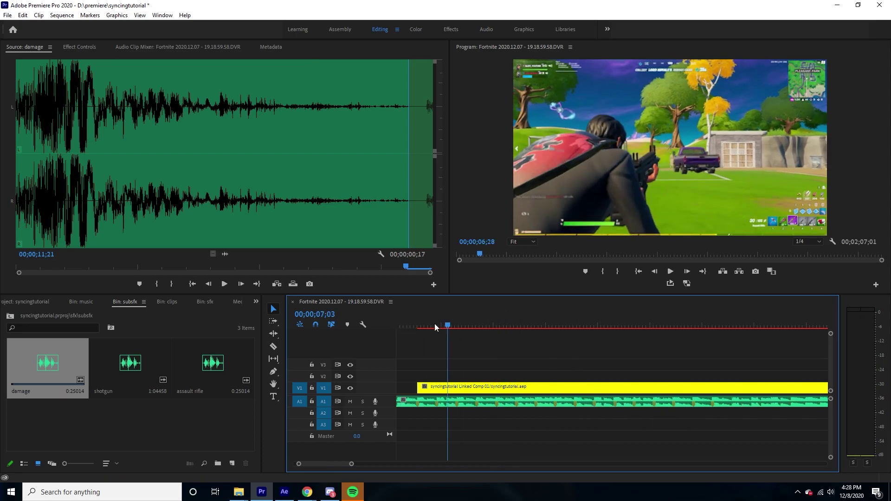
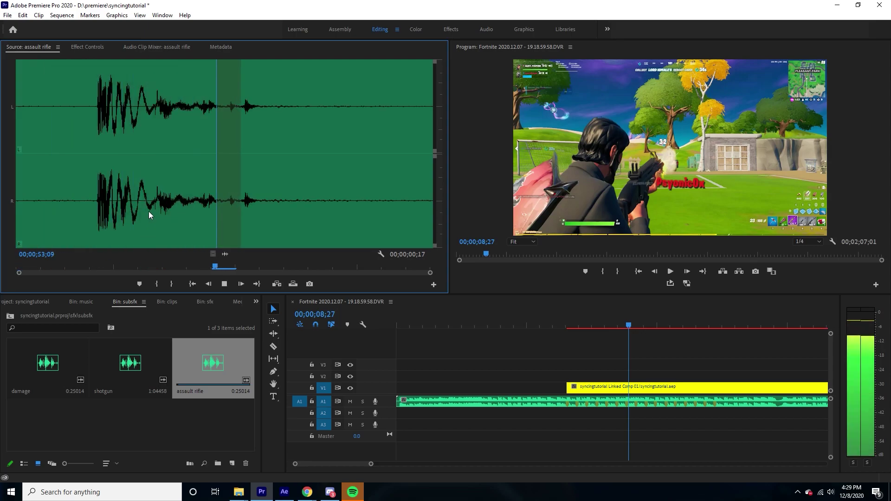
Step: Audition the assault rifle sound and mark an 11-frame range around the shot, with its in point at 00;00;53;03
key(space)
drag(50, 190, 59, 191)
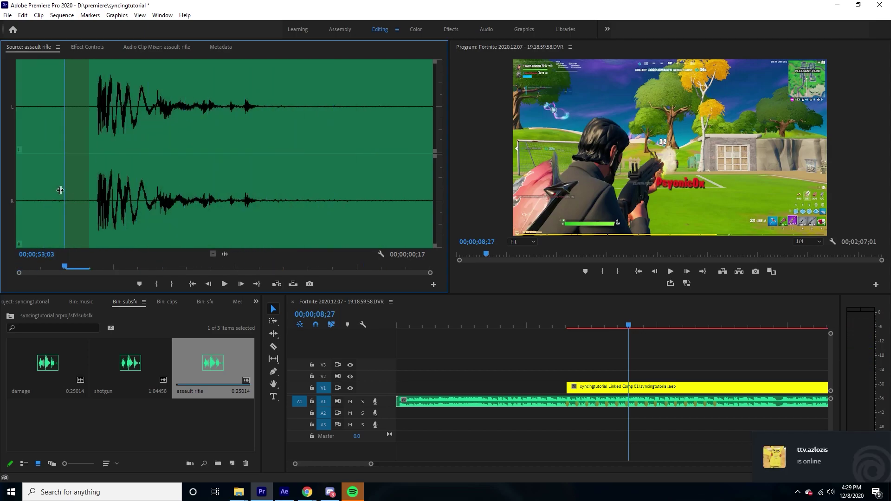
key(space)
drag(118, 186, 79, 183)
key(i)
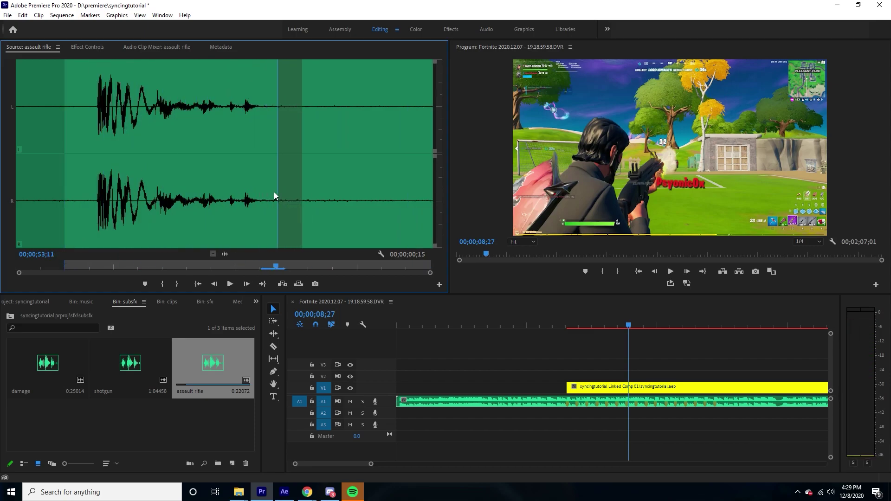
drag(85, 212, 307, 218)
key(o)
key(space)
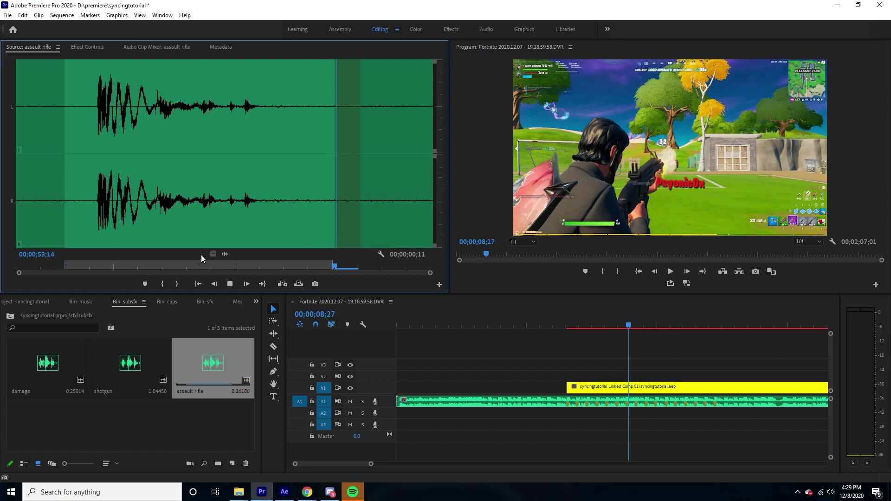
Step: Place the trimmed assault rifle audio on track A2 and align its attack with the first beat marker after the clip's start
drag(225, 255, 583, 417)
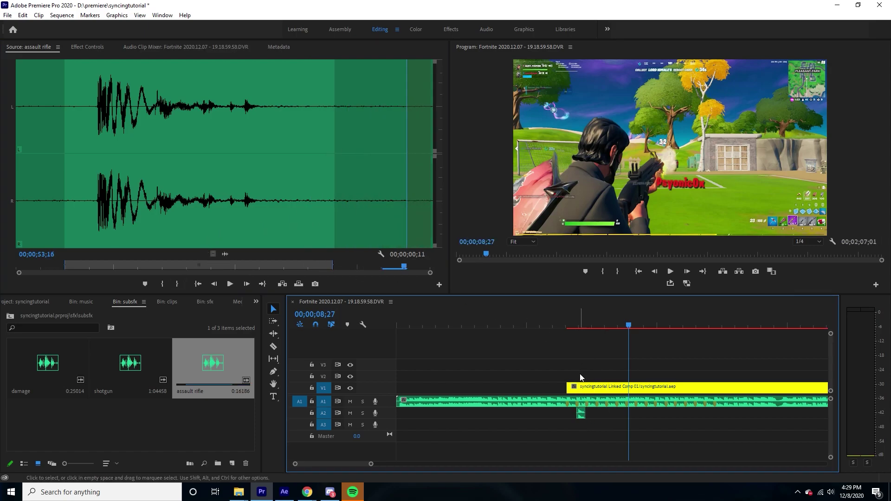
click(569, 324)
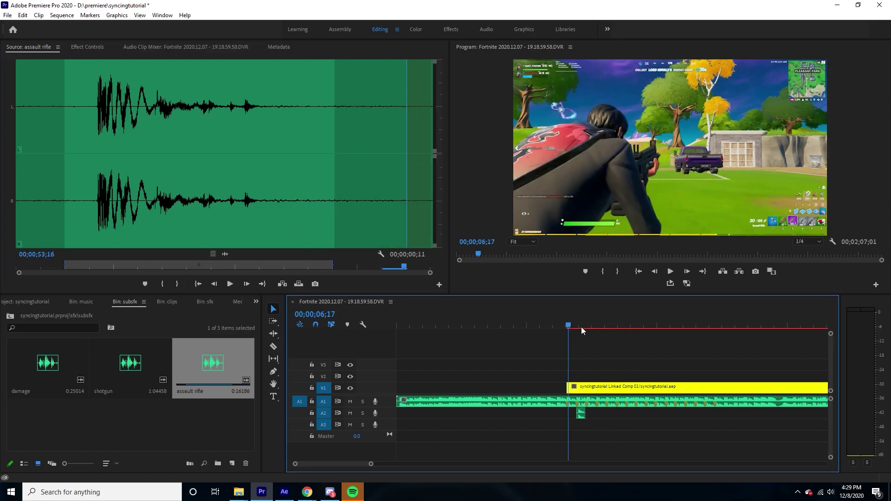
key(=)
key(=)
key(=)
key(space)
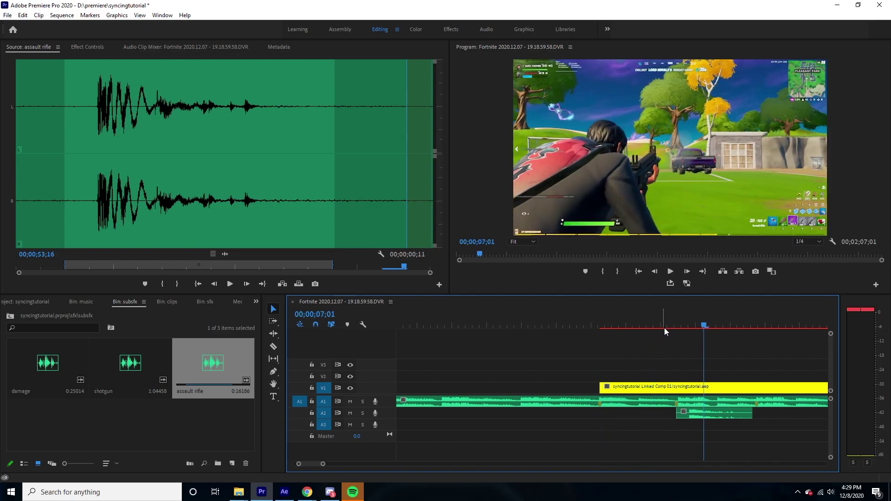
key(equal)
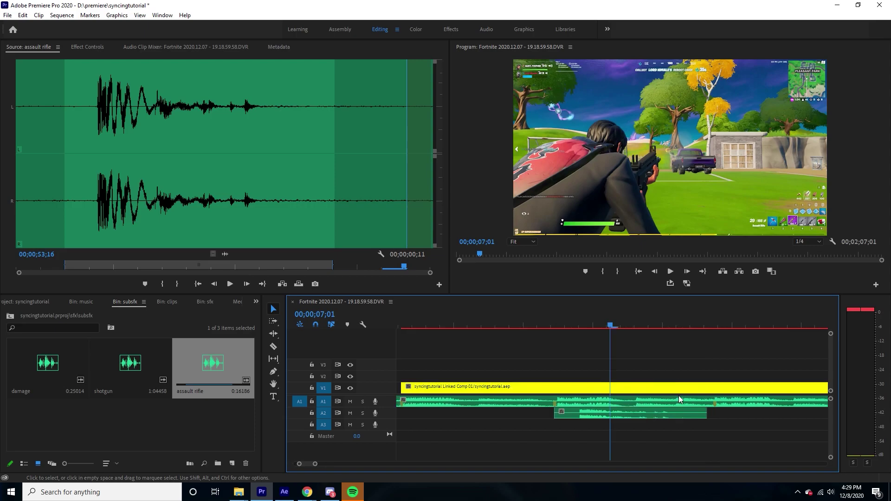
drag(620, 417, 599, 416)
Step: Duplicate the assault rifle sound on A2 to the second gunshot's beat marker and play back both shots
key(Right)
key(Right)
key(Right)
key(minus)
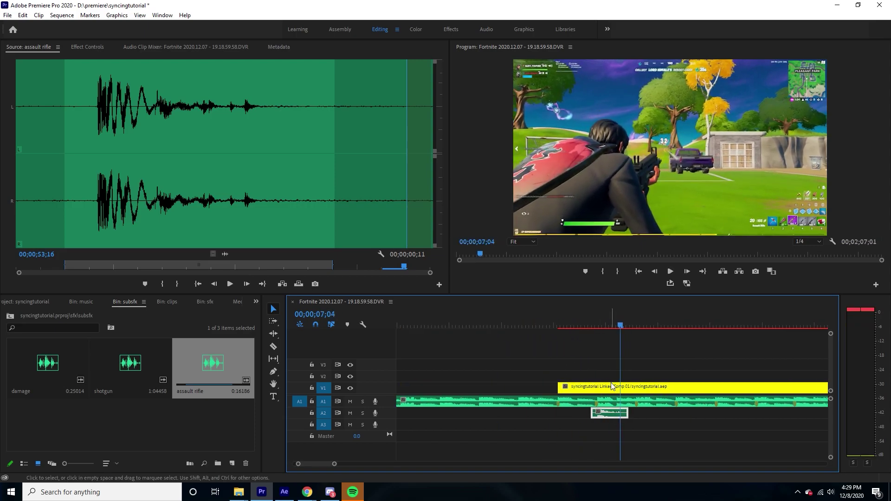
key(equal)
drag(592, 410, 660, 413)
click(540, 325)
key(space)
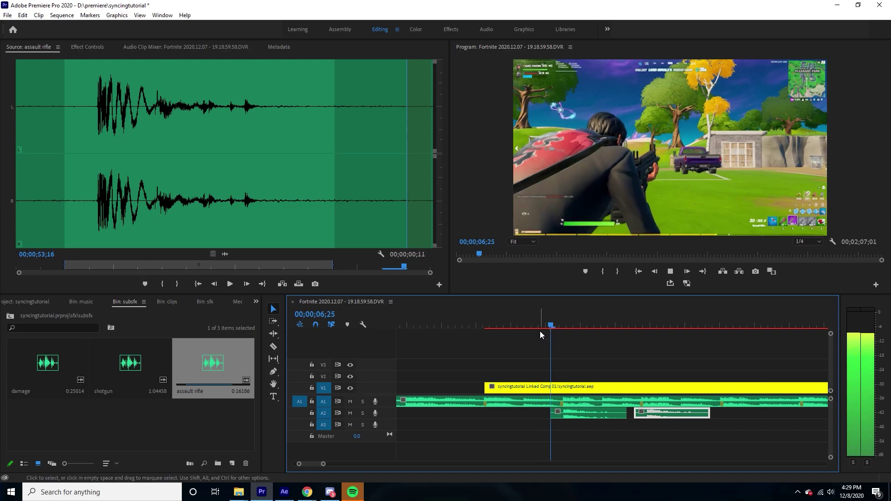
Step: Add a third assault rifle sound on A2 at the following beat marker and play it back to about 00;00;07;24
key(space)
drag(689, 415, 763, 410)
key(space)
key(space)
key(minus)
key(minus)
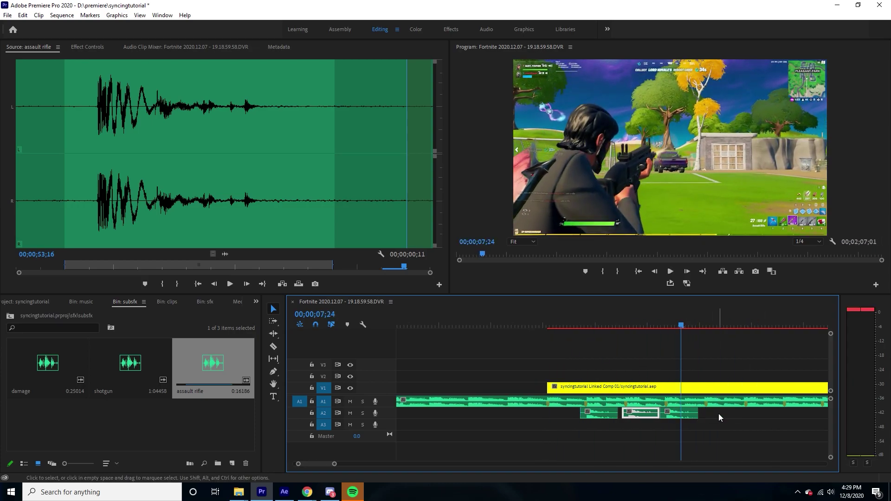
Step: Duplicate the assault rifle sounds further along A2 for the next gunshots and play back the result
key(equal)
drag(606, 414, 723, 413)
key(space)
key(space)
key(space)
key(space)
Step: Move the assault rifle sound near 00;00;08;25 slightly later so its attack lines up with the beat marker
key(equal)
key(equal)
key(minus)
drag(611, 324, 692, 324)
key(equal)
key(equal)
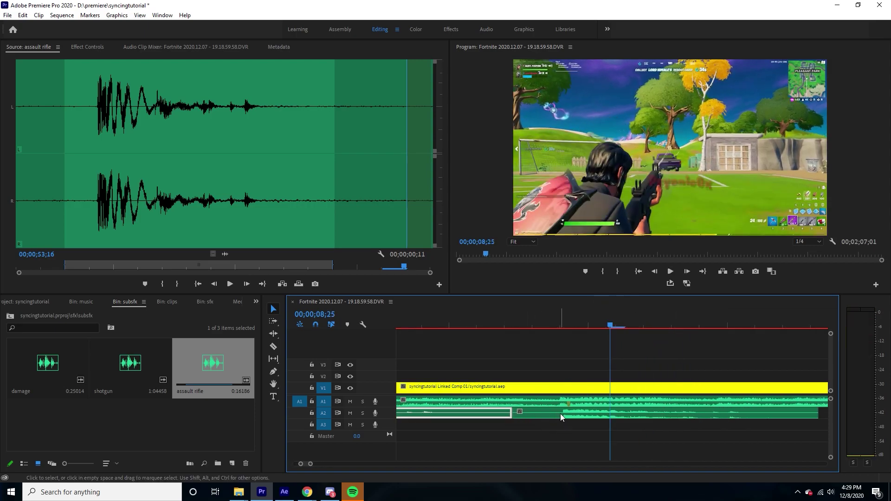
drag(561, 413, 572, 418)
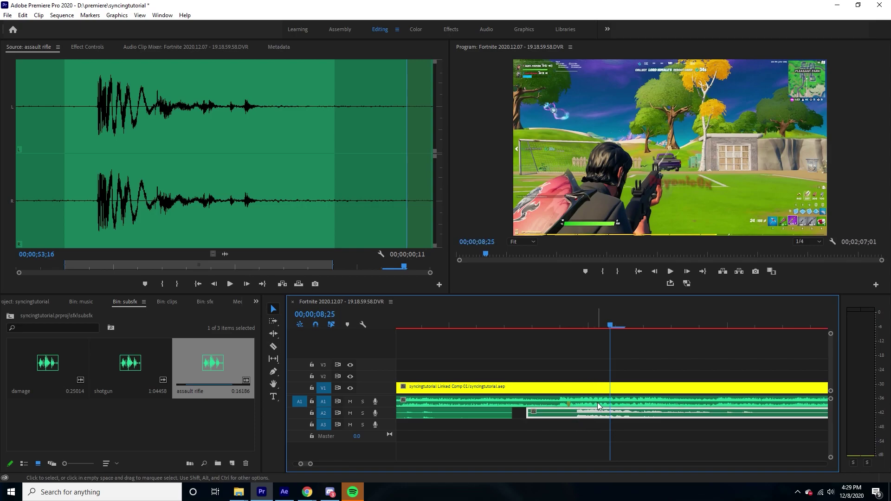
alt+scroll(617, 381, down, 5)
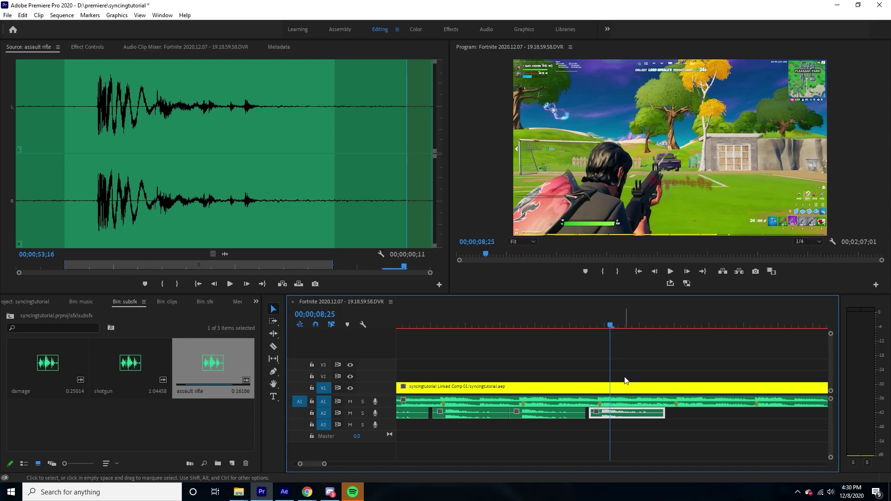
alt+scroll(615, 381, up, 3)
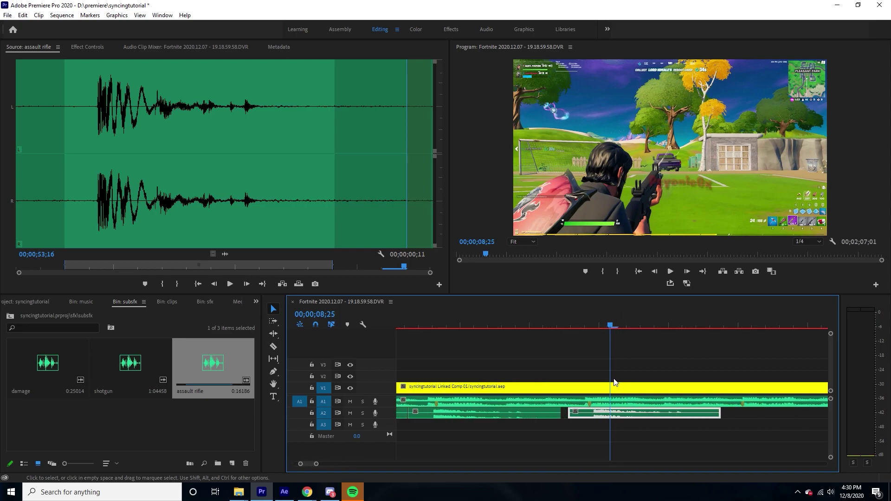
Step: Duplicate the assault rifle sound for the final shot, align it with the beat marker after 00;00;09;03 and play it back
drag(611, 323, 627, 320)
alt+drag(655, 411, 710, 415)
drag(628, 325, 659, 321)
alt+scroll(661, 422, up, 4)
drag(695, 413, 658, 414)
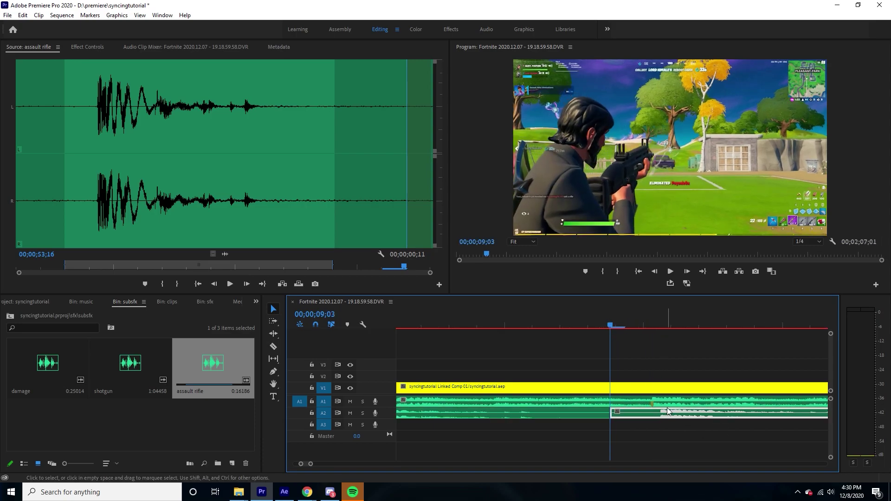
alt+scroll(663, 400, down, 2)
key(equal)
key(space)
key(minus)
key(minus)
alt+scroll(597, 332, down, 4)
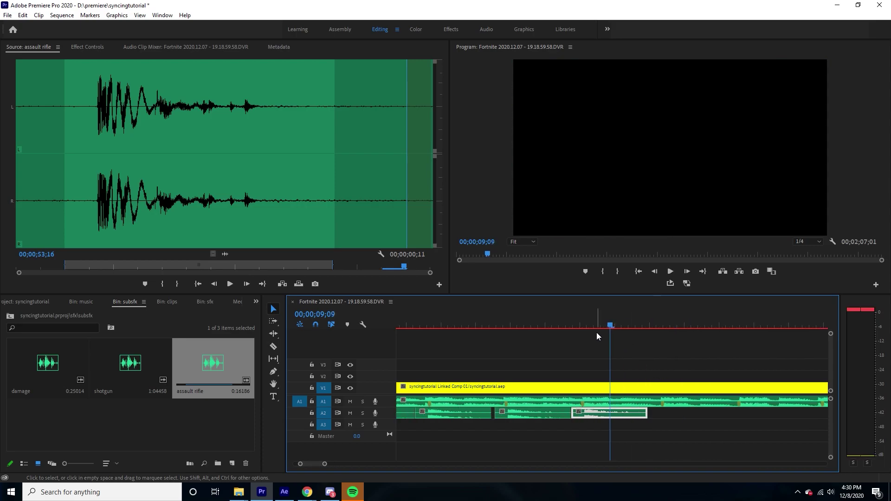
Step: Play the edited clip repeatedly from near its start to check the gunshot sounds against the beats, and save the project
click(480, 320)
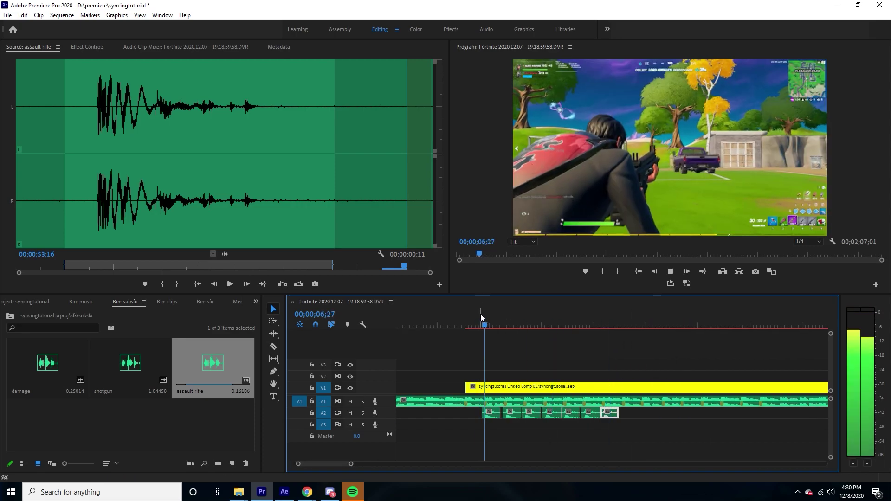
click(474, 327)
key(space)
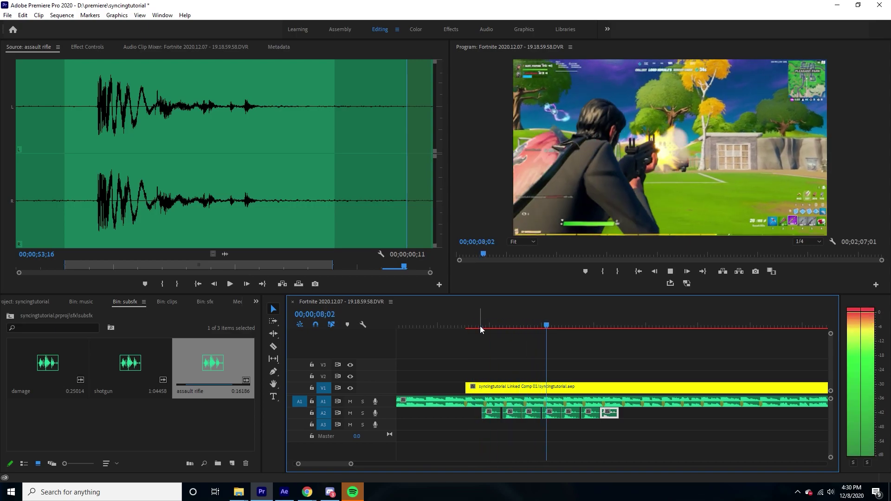
click(462, 325)
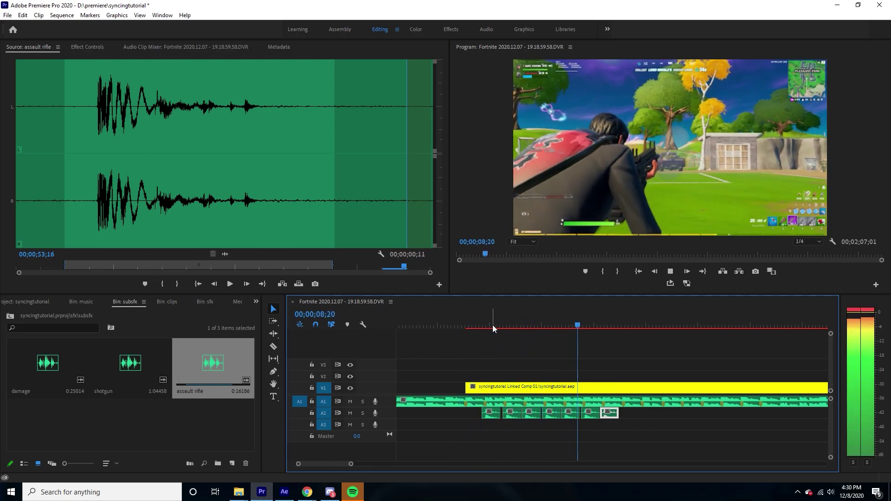
click(473, 327)
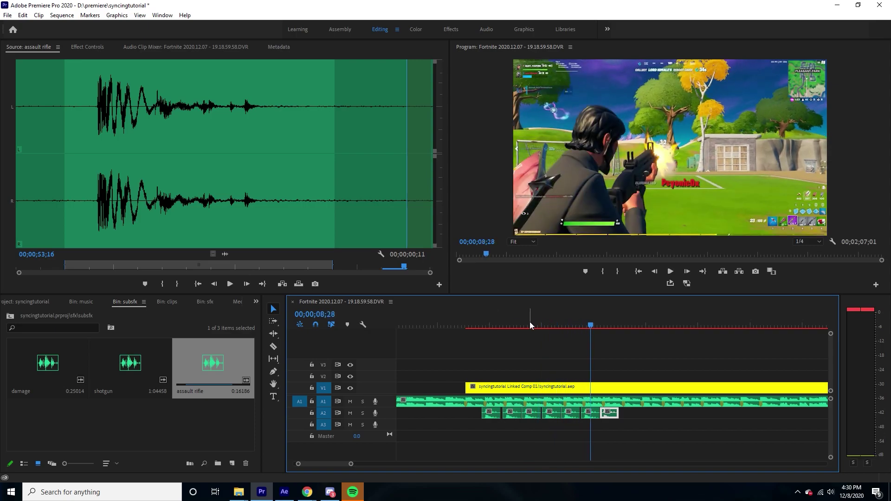
click(473, 326)
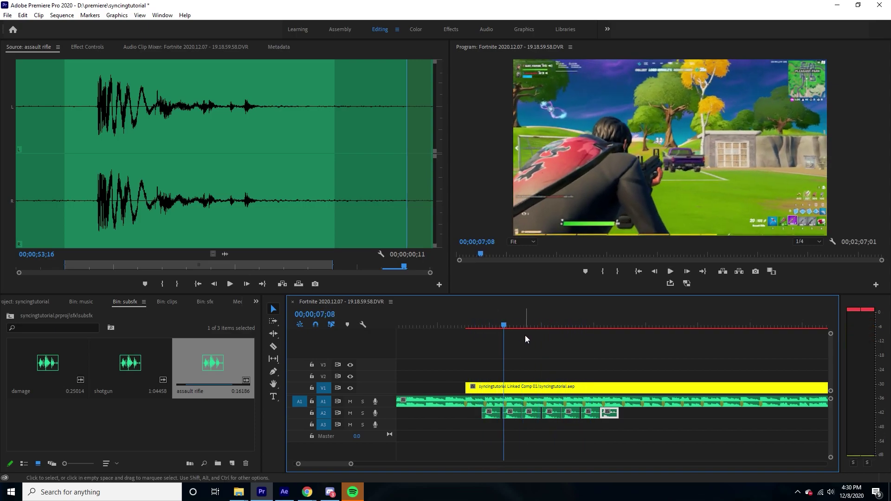
key(ctrl+s)
Step: Audition the damage sound and place it on track A3 at the beat marker just before 00;00;08;27
drag(563, 319, 589, 319)
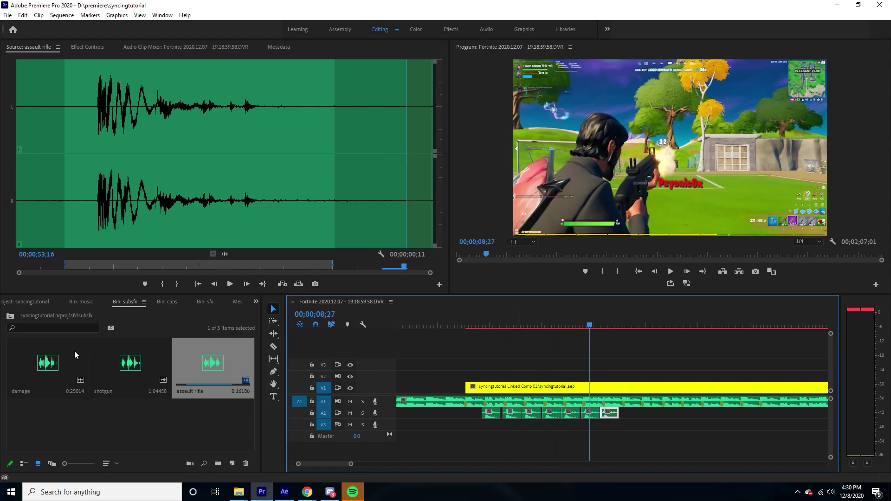
double_click(79, 351)
key(space)
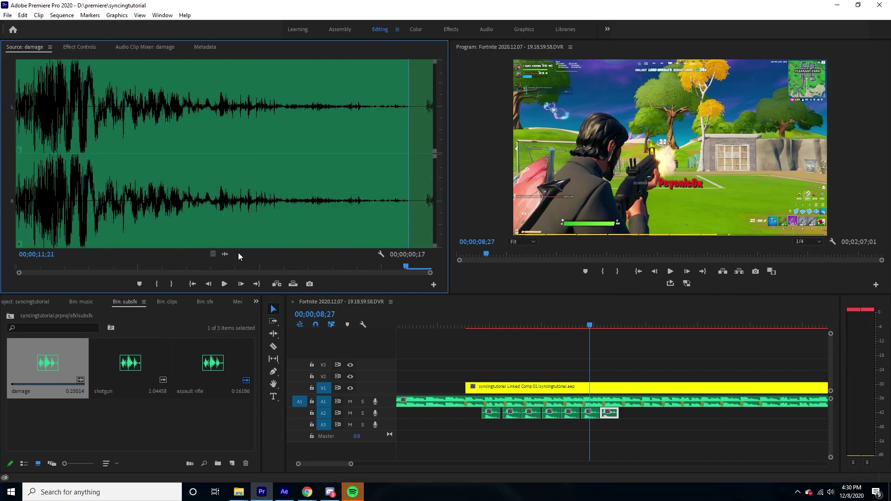
drag(467, 340, 594, 425)
key(equal)
key(equal)
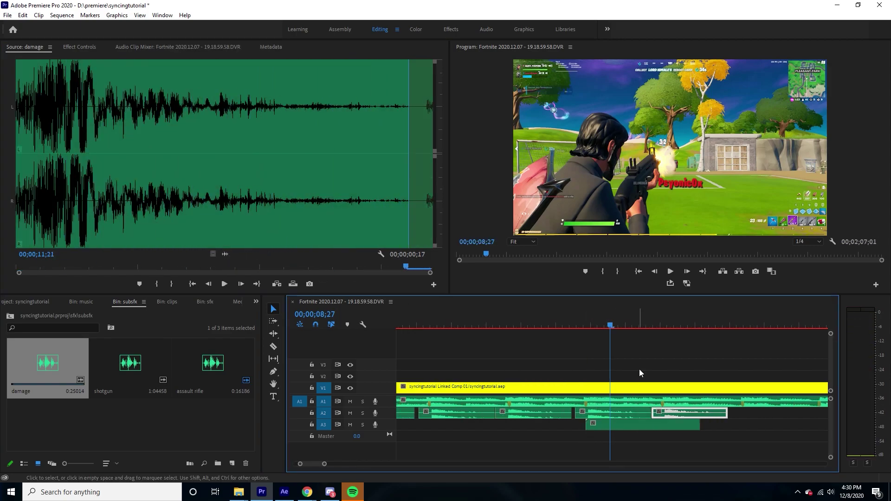
Step: Adjust the gain of the damage sound on track A3 by -5 dB and play it from 00;00;08;13
click(614, 423)
key(g)
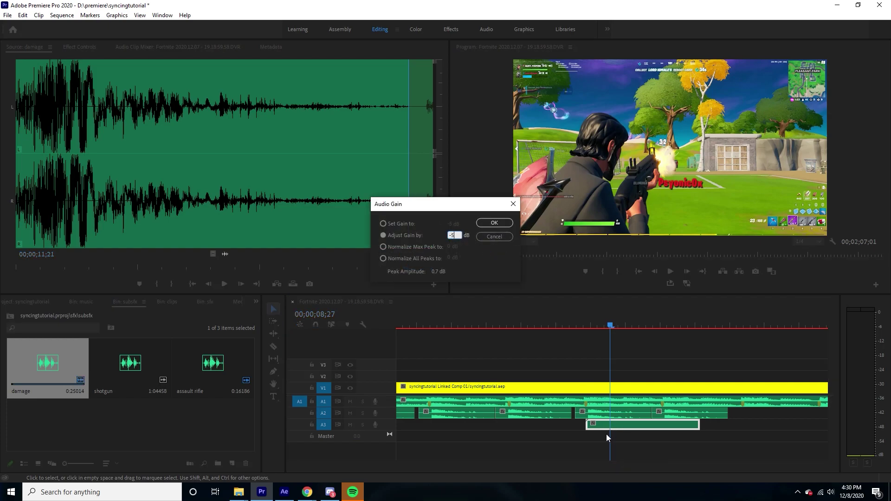
key(Return)
drag(611, 324, 512, 327)
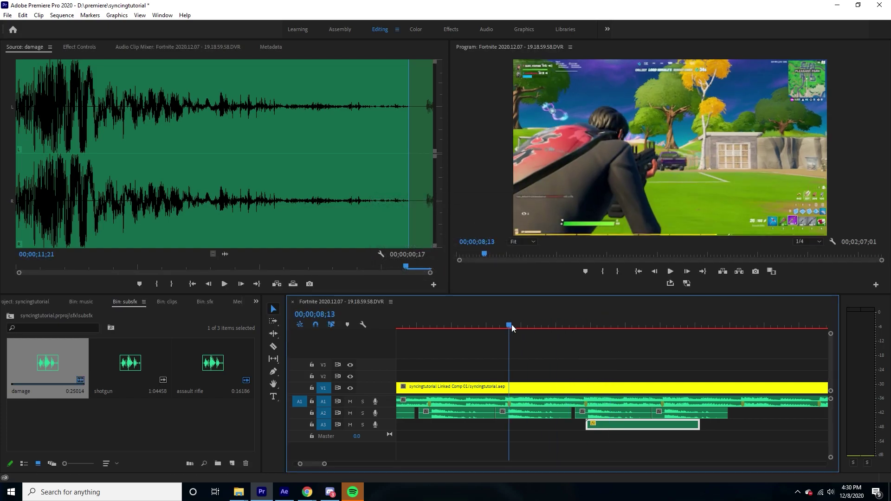
key(space)
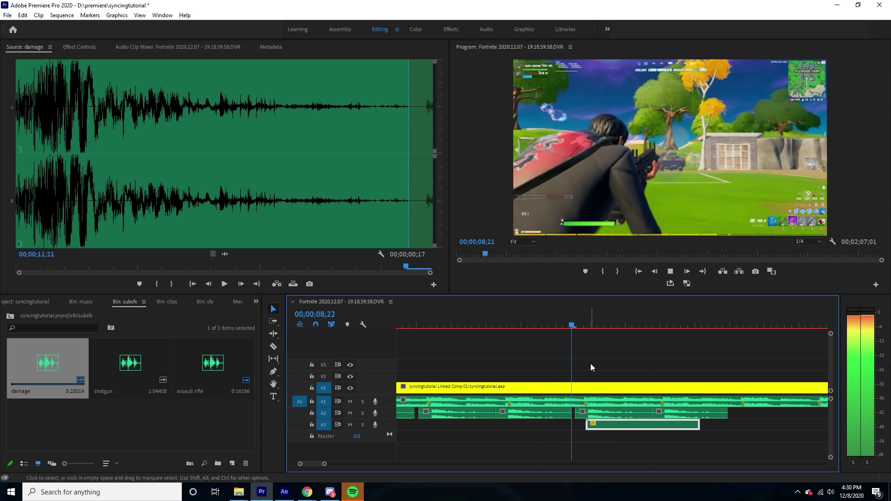
key(space)
Step: Adjust the damage sound's gain by 2 dB and replay the section around it to check the level
text(g)
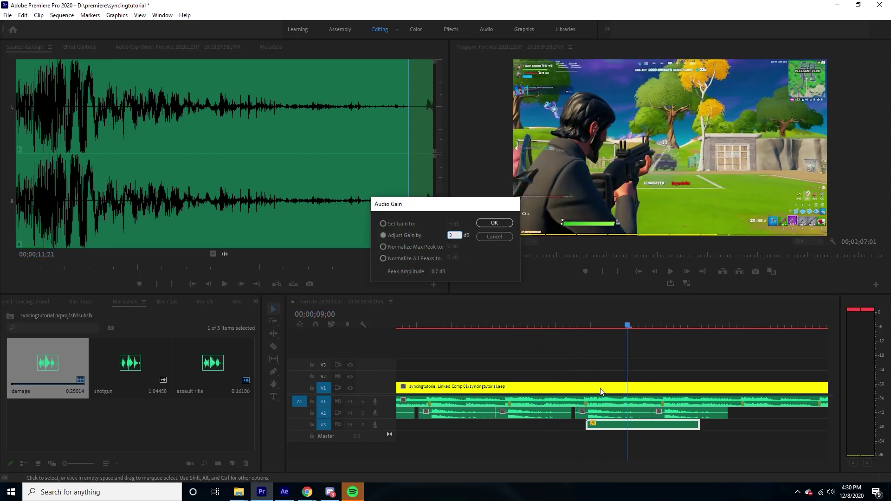
text(2)
key(Return)
click(556, 315)
key(space)
drag(544, 313, 495, 323)
key(space)
click(566, 315)
key(space)
key(space)
Step: Play the synced clip from just before the first gunshot to check all sound effects, and save the project
key(minus)
key(minus)
key(space)
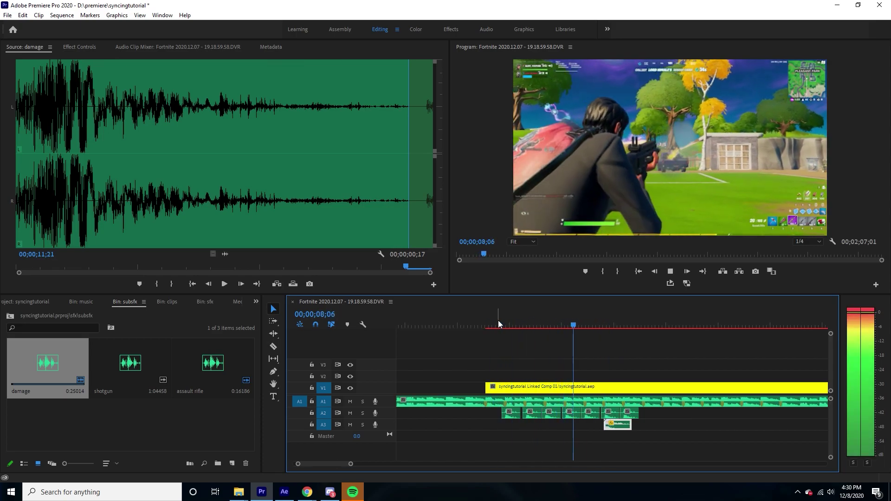
click(502, 321)
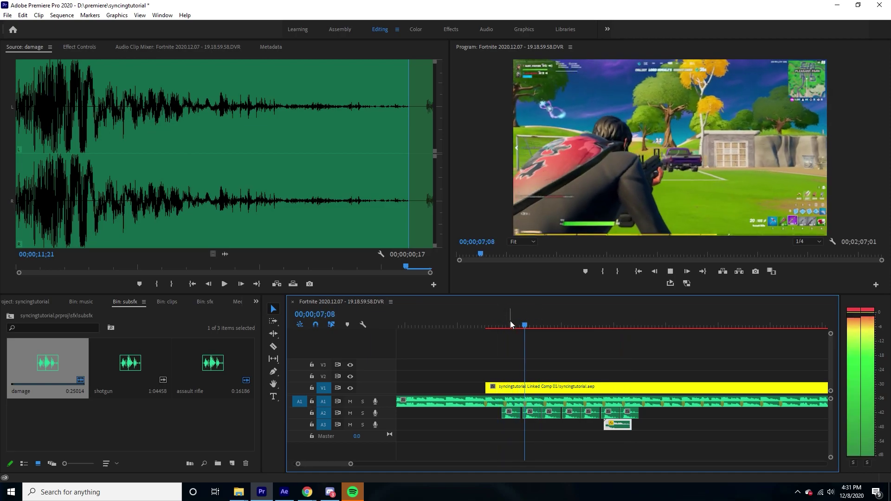
key(space)
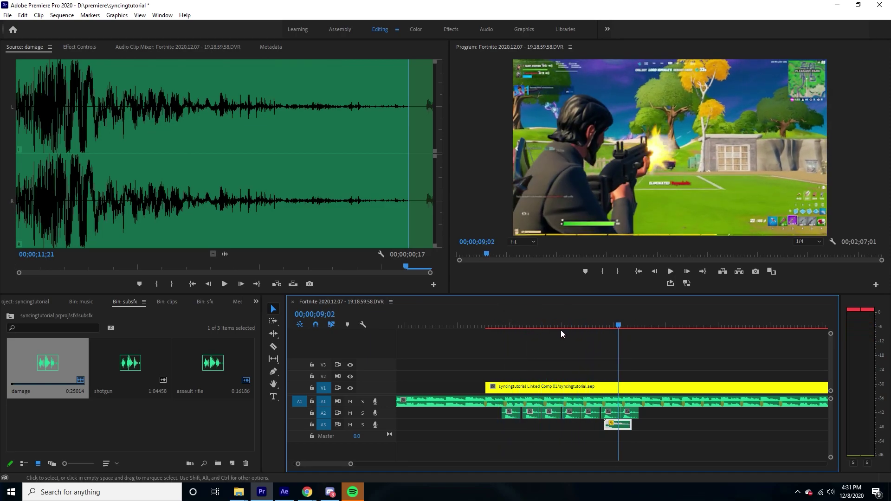
key(ctrl+s)
drag(582, 320, 497, 325)
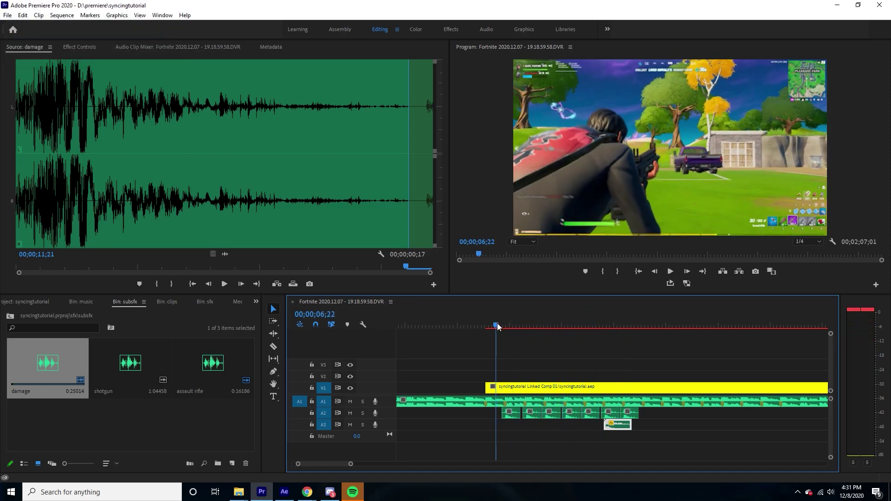
key(space)
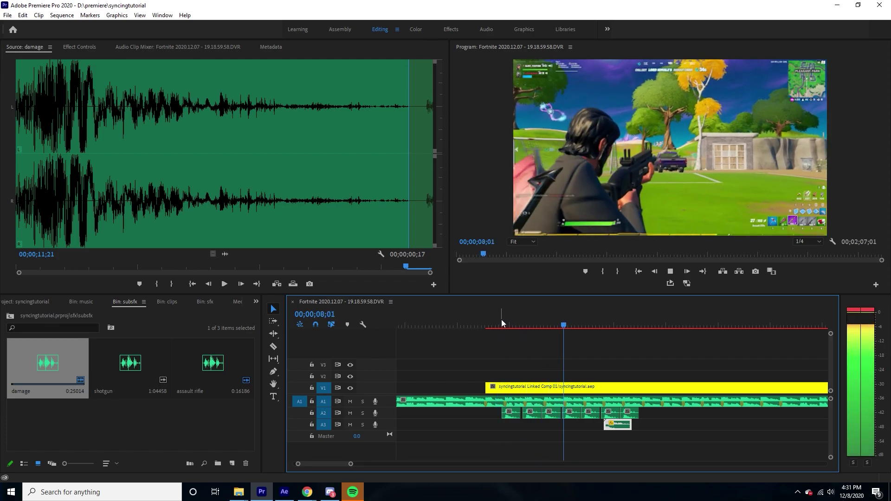
key(space)
Step: Switch to After Effects and set a starting Position keyframe on the time-remapped layer 1 at 0:00:06:32
key(alt+Tab)
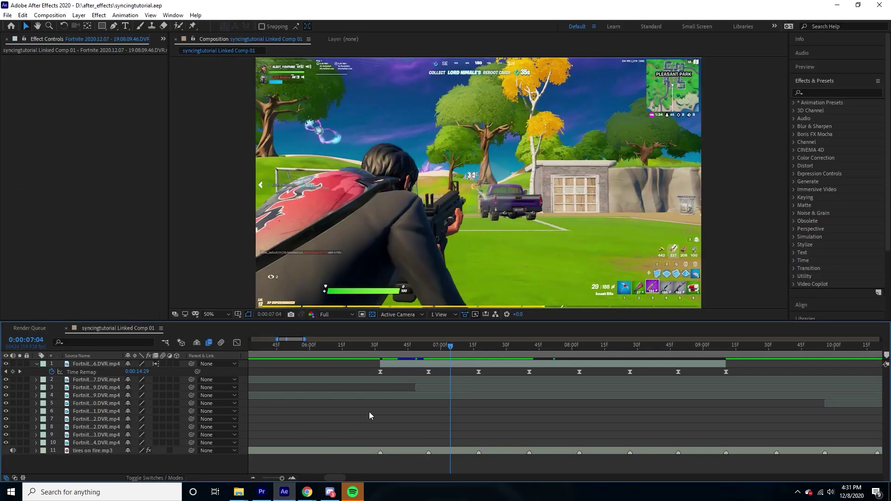
key(ctrl+a)
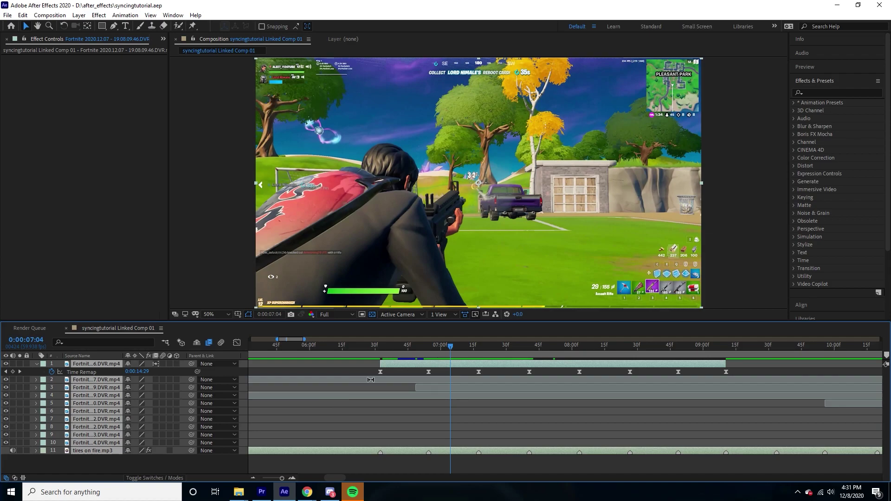
key(u)
click(346, 402)
drag(421, 347, 378, 353)
click(389, 363)
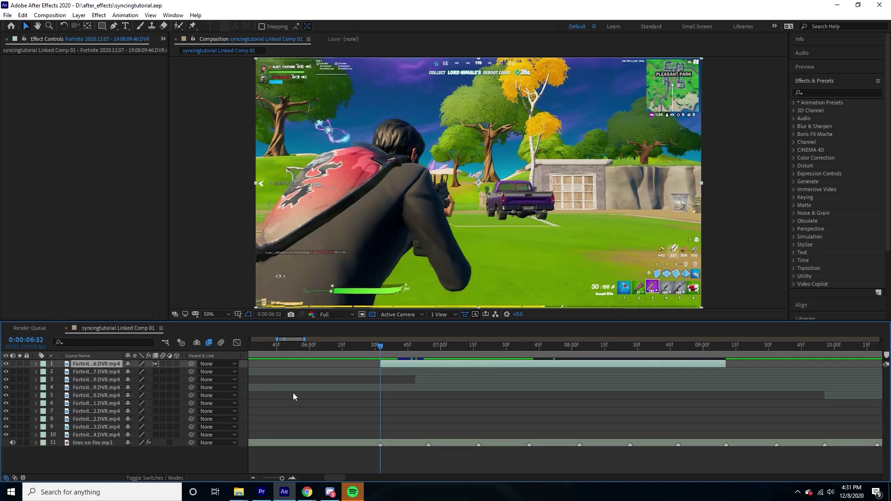
click(36, 364)
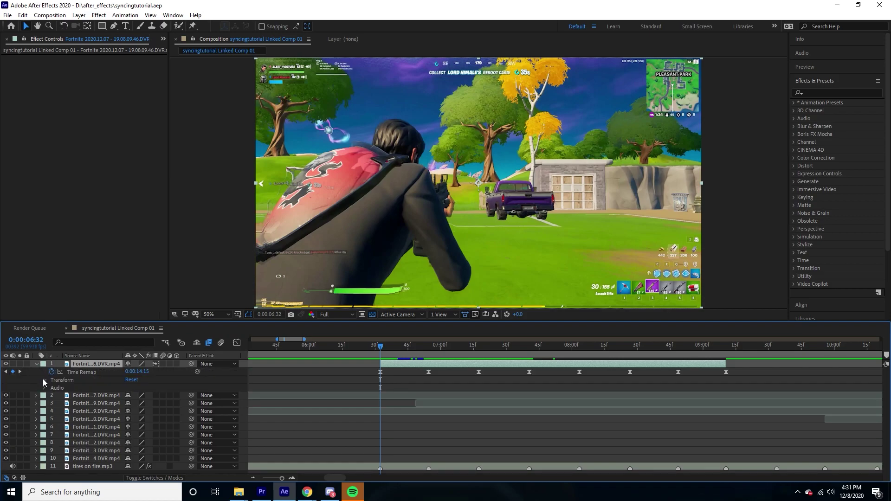
click(44, 379)
click(58, 395)
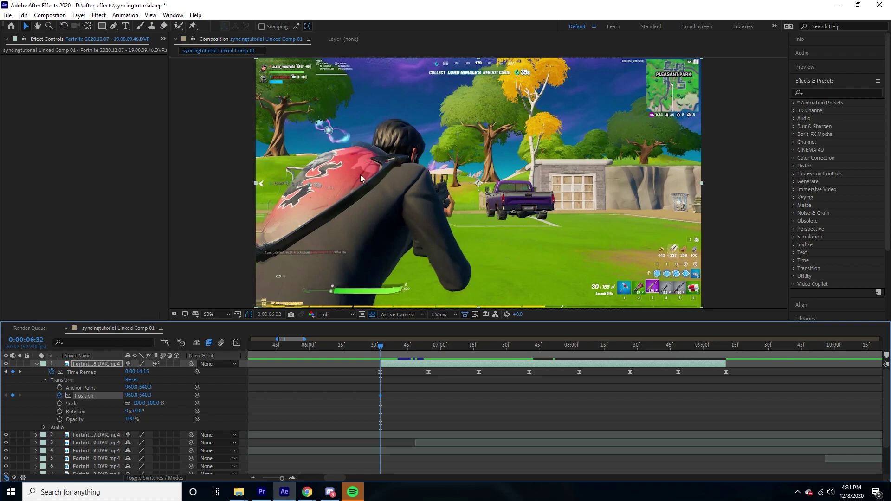
Step: Try to shift layer 1 down and to the left at 0:00:06:33 and undo the move
scroll(402, 182, up, 2)
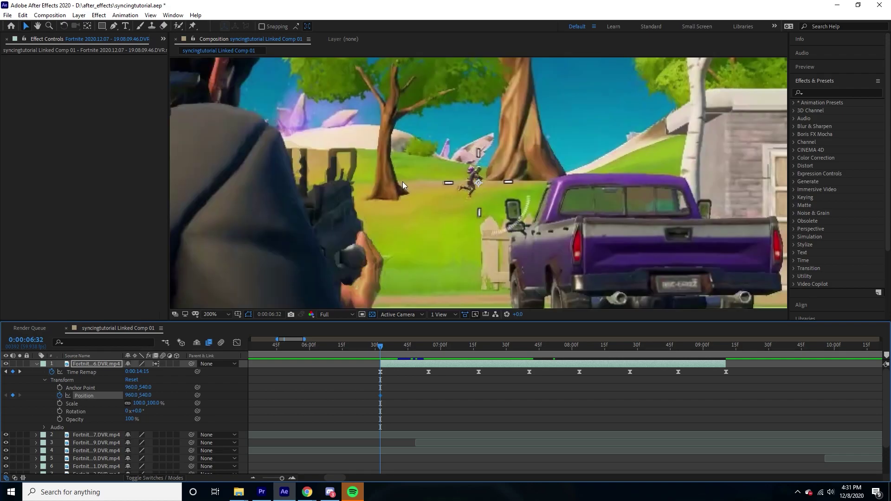
scroll(402, 182, down, 1)
scroll(402, 181, down, 2)
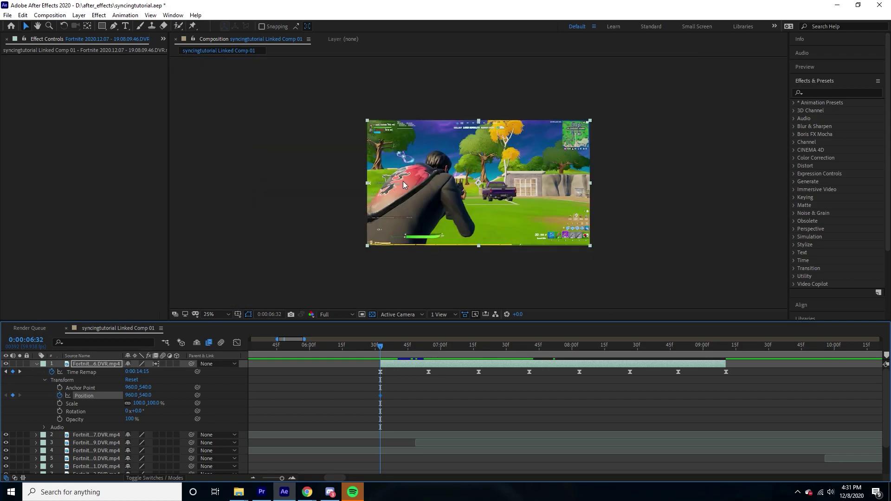
scroll(403, 181, up, 4)
scroll(402, 181, down, 2)
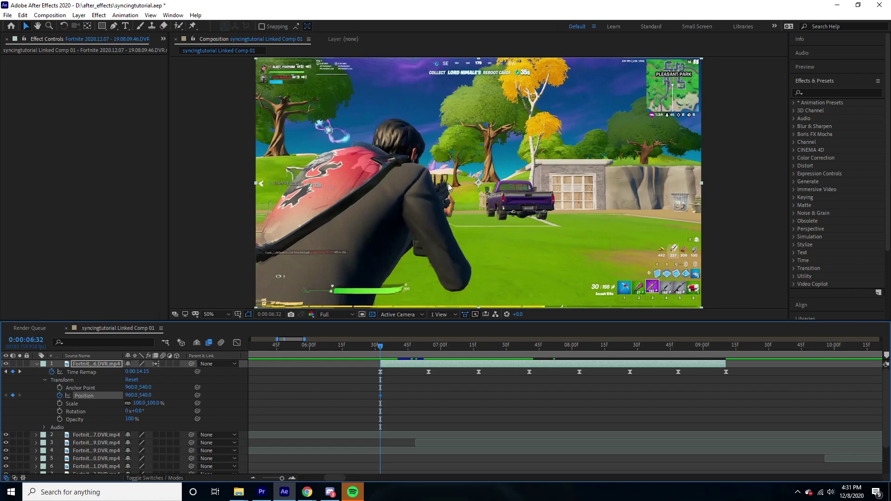
key(Page_Down)
click(454, 173)
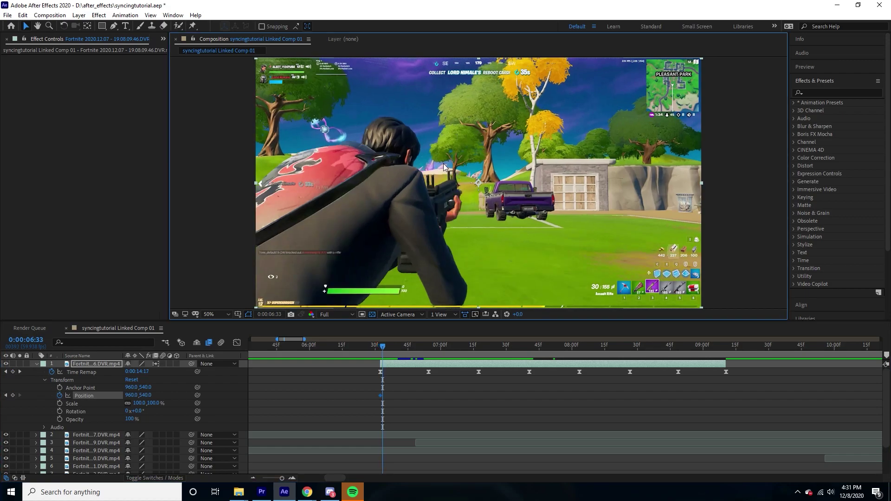
drag(482, 190, 443, 217)
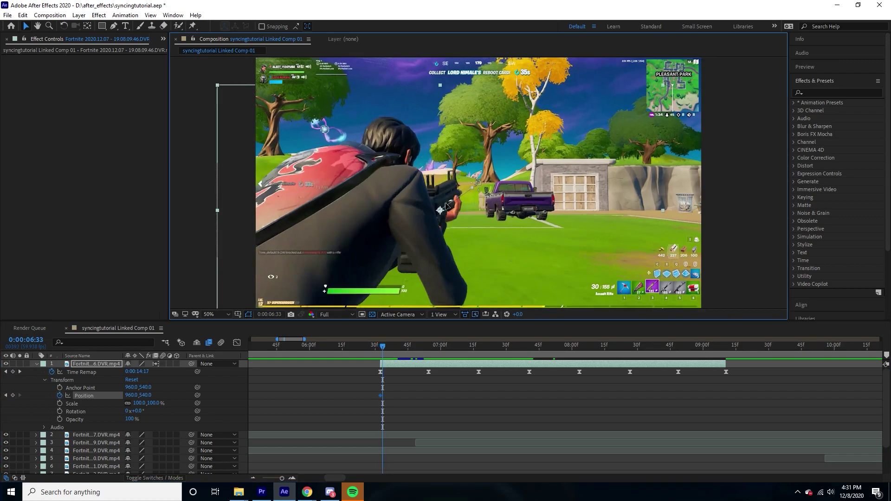
scroll(445, 216, down, 2)
key(ctrl+z)
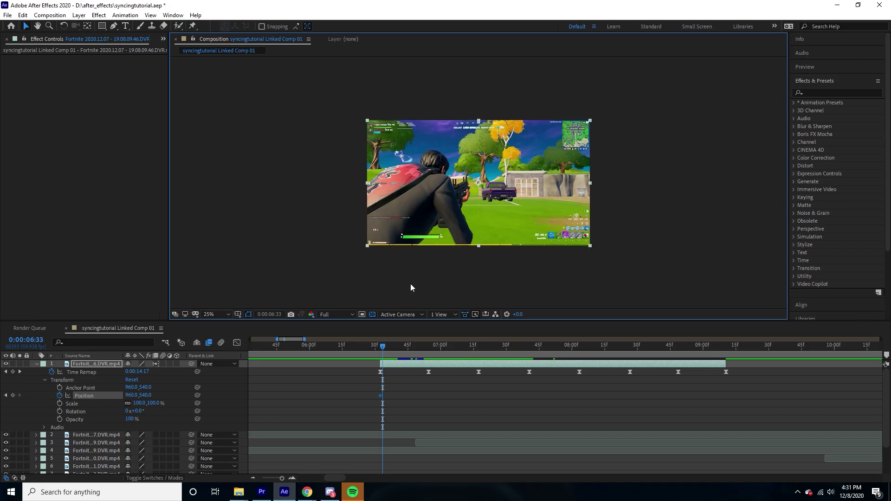
Step: Set the composition preview resolution to Quarter and move layer 1 to Position 794, 424 at 0:00:06:33
click(332, 315)
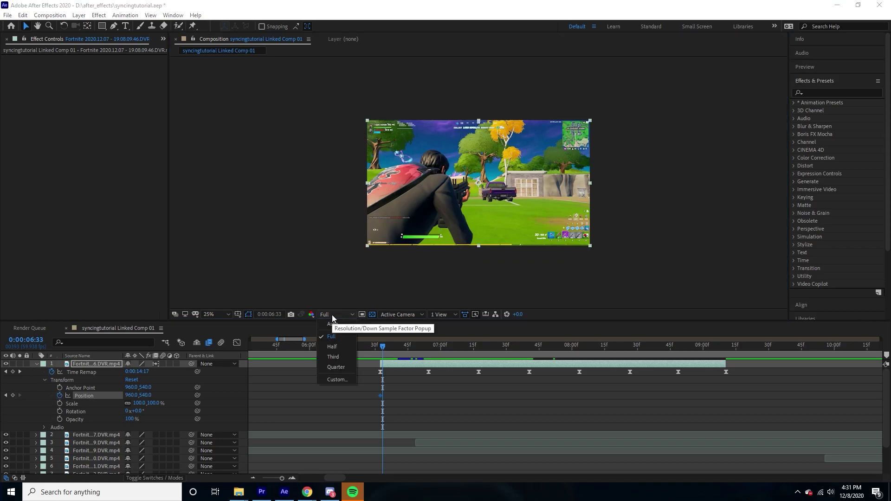
click(337, 364)
key(Page_Up)
key(Page_Down)
scroll(431, 224, up, 2)
drag(430, 226, 405, 214)
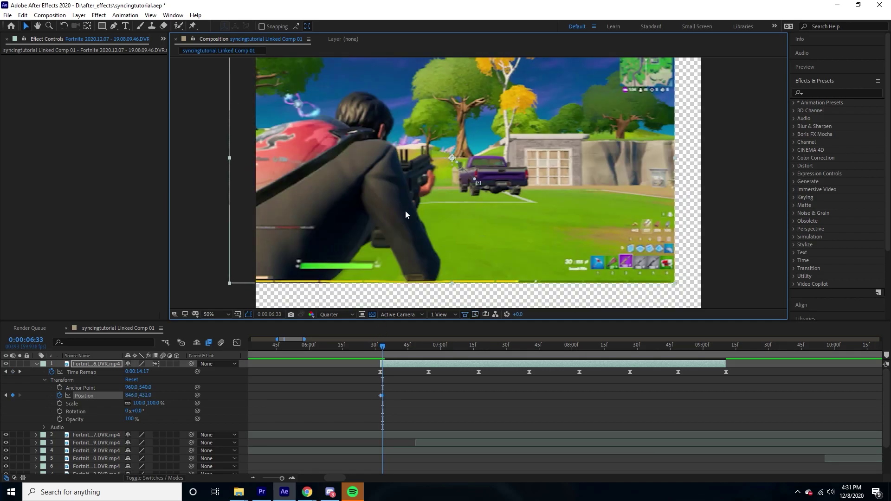
Step: Keyframe a diminishing position shake on layer 1: down-right, 934, 568 at 0:00:06:39, and 962, 516 a few frames on
drag(400, 203, 448, 229)
key(Page_Down)
key(Page_Down)
key(Page_Down)
key(Page_Down)
key(Page_Down)
key(Page_Down)
key(Page_Down)
key(Page_Down)
key(Page_Down)
key(Page_Down)
key(Page_Down)
key(Page_Down)
key(Page_Down)
key(Page_Down)
key(Page_Down)
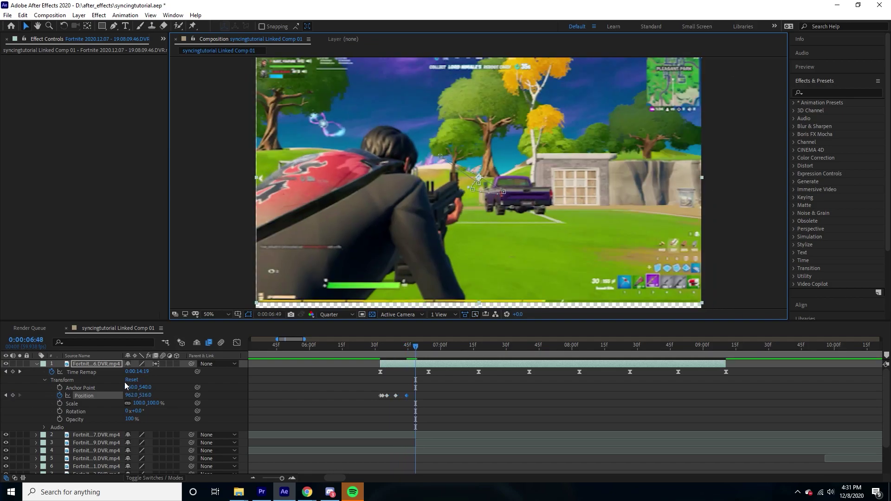
Step: End the position shake by resetting layer 1's Position at 0:00:06:50, and scrub back to review the movement
key(Page_Down)
key(Page_Down)
right_click(98, 394)
click(114, 346)
mouse_move(400, 348)
mouse_down()
mouse_move(377, 351)
mouse_move(371, 339)
mouse_move(390, 350)
mouse_up()
Step: Apply the amt user preset with mirrored Motion Tile to layer 1 and enable the layer's motion blur
click(805, 93)
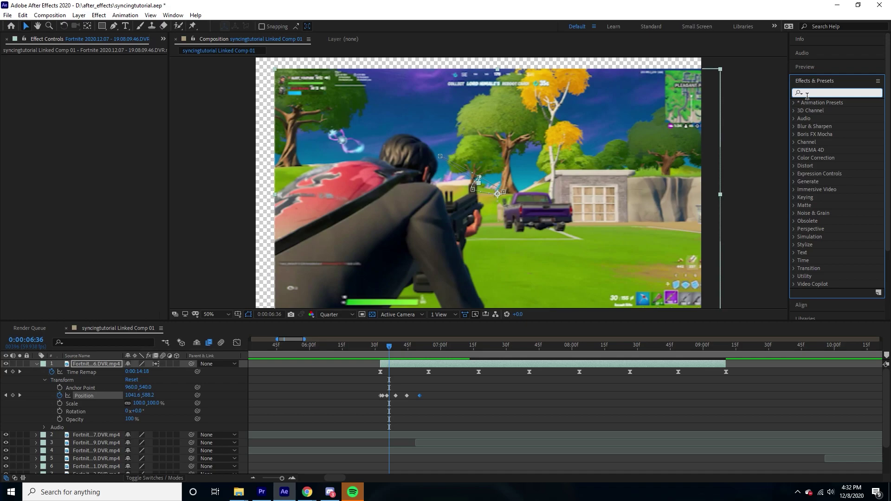
text(amt)
double_click(828, 118)
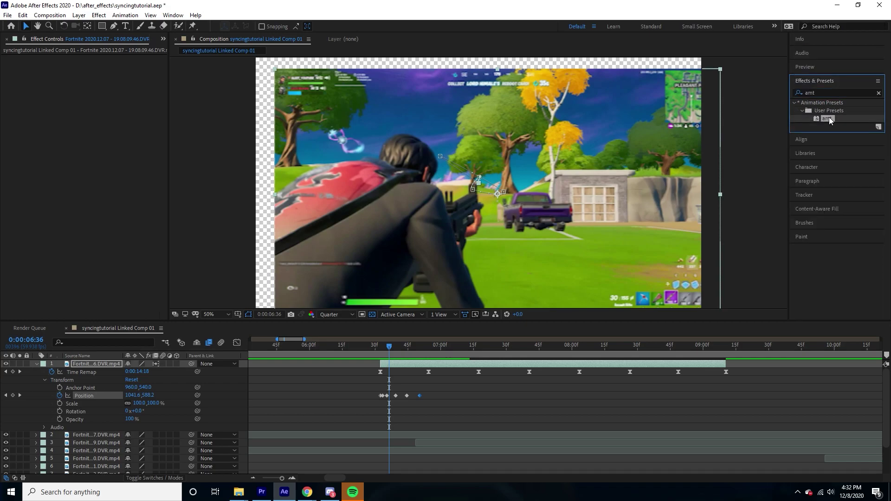
click(163, 364)
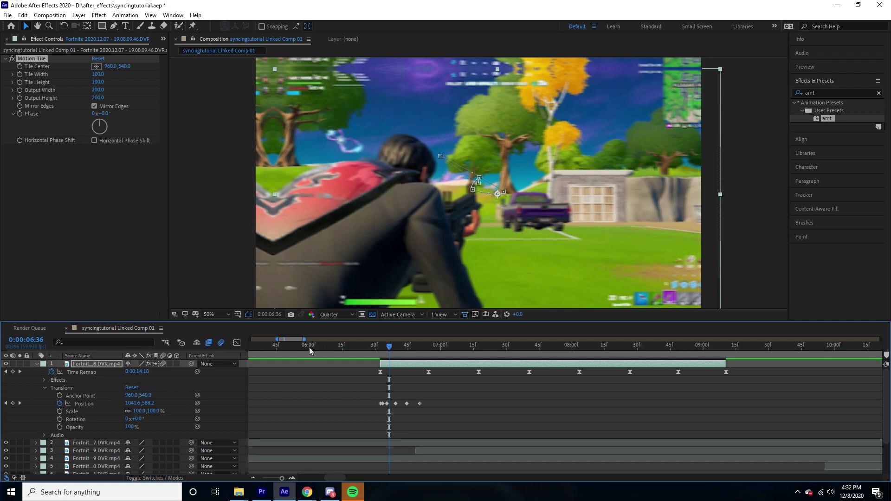
Step: Set the composition preview resolution to Full and preview the blurred shake from the layer's start at 0:00:06:32
click(338, 315)
click(336, 332)
click(375, 353)
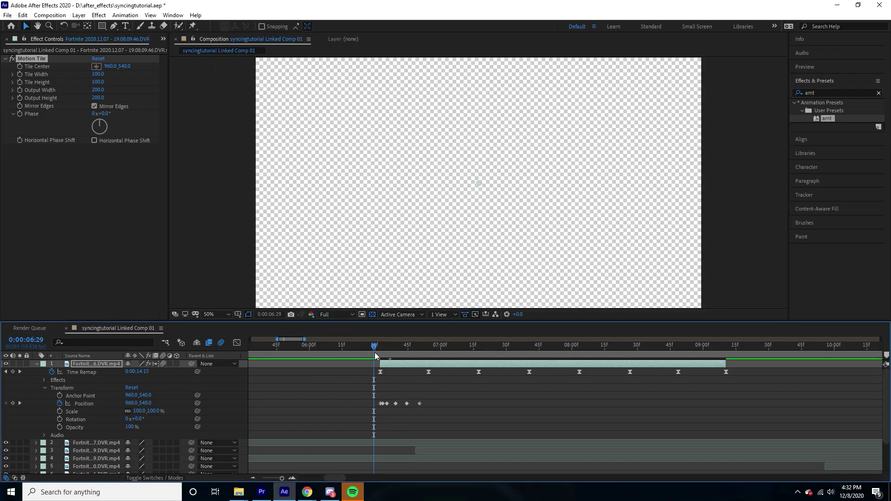
mouse_move(377, 352)
mouse_down()
mouse_move(361, 353)
mouse_move(394, 348)
mouse_move(380, 350)
mouse_up()
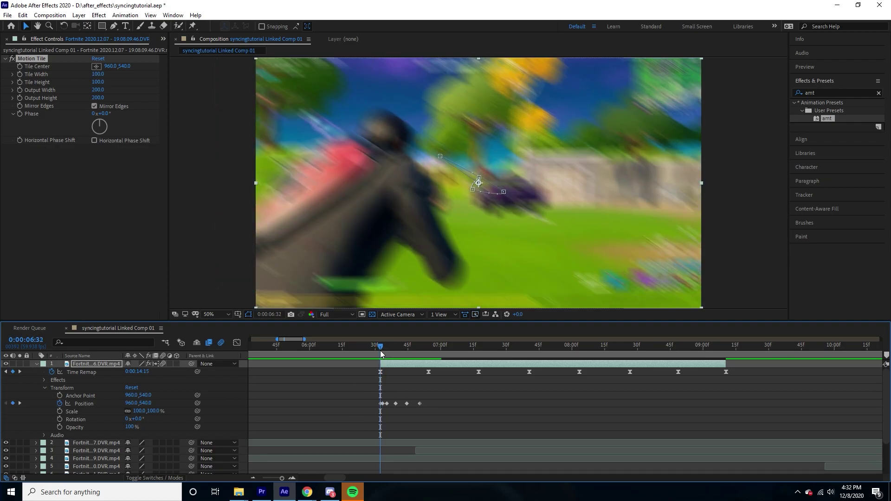
Step: Keyframe layer 1's Rotation at 0° on 0:00:06:32 and at 14° on 0:00:06:33
click(60, 419)
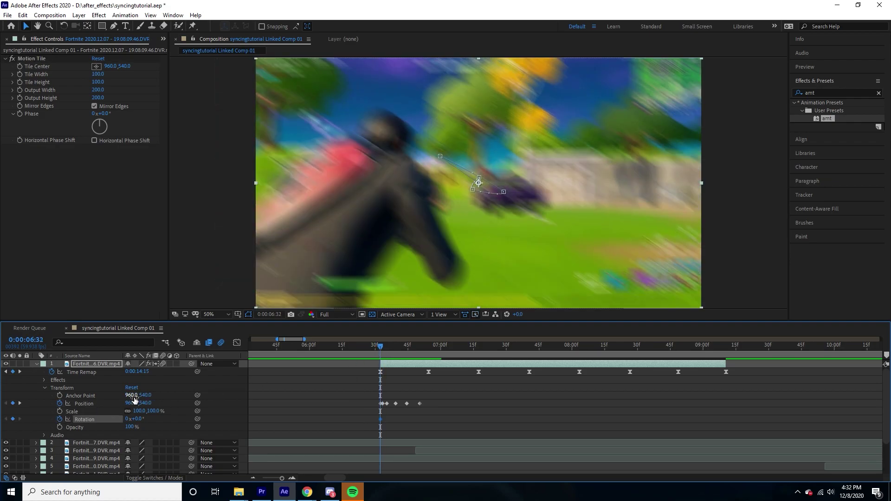
drag(140, 422, 136, 422)
key(ctrl+z)
key(Page_Down)
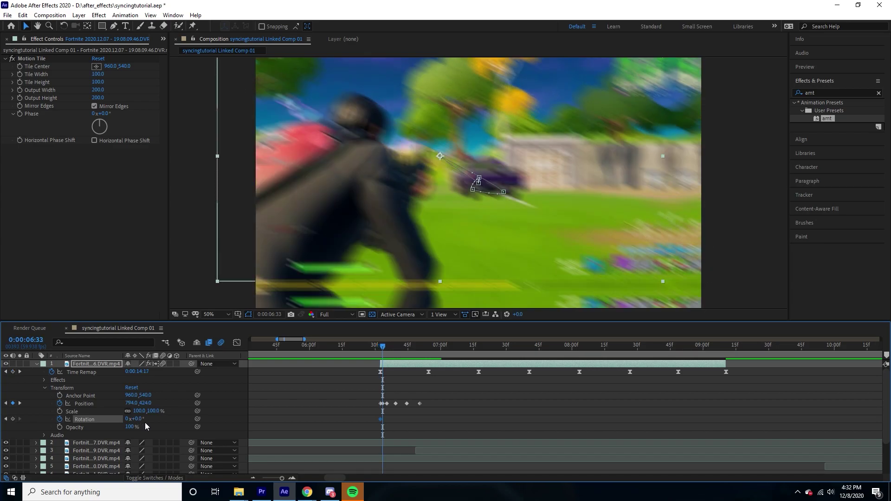
drag(143, 419, 140, 424)
Step: Add further Rotation keyframes of -2° two frames after the 14° one and 1° about three frames after that
key(Page_Down)
key(Page_Down)
drag(141, 424, 141, 425)
key(Page_Down)
key(Page_Down)
key(Page_Down)
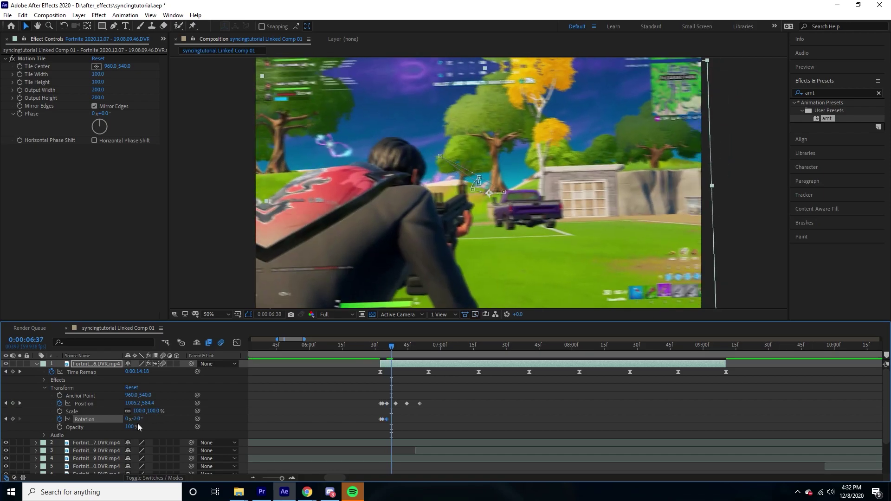
drag(141, 421, 144, 423)
Step: Finish the rotation shake by resetting layer 1's Rotation to 0° a few frames after the 1° keyframe
key(Page_Down)
key(Page_Down)
key(Page_Down)
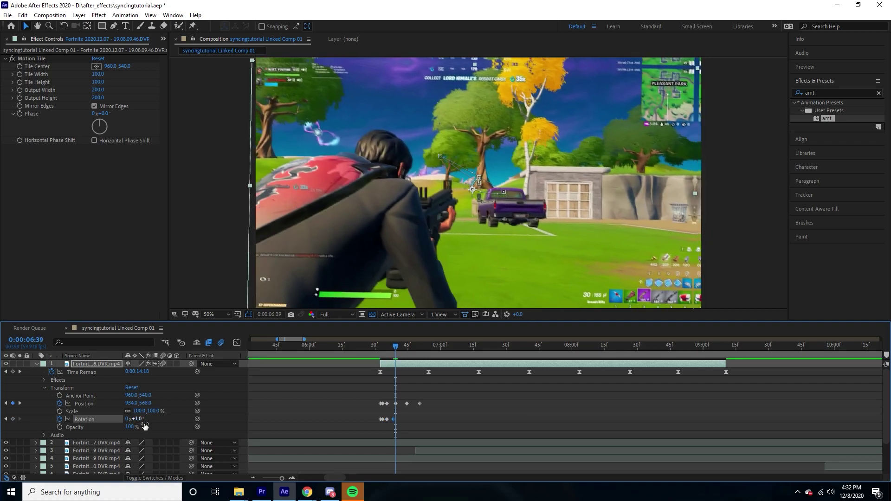
right_click(96, 418)
click(116, 370)
Step: Review the shake from 0:00:06:32, check the linked clip in Premiere Pro, and return to After Effects at 0:00:06:33
click(380, 348)
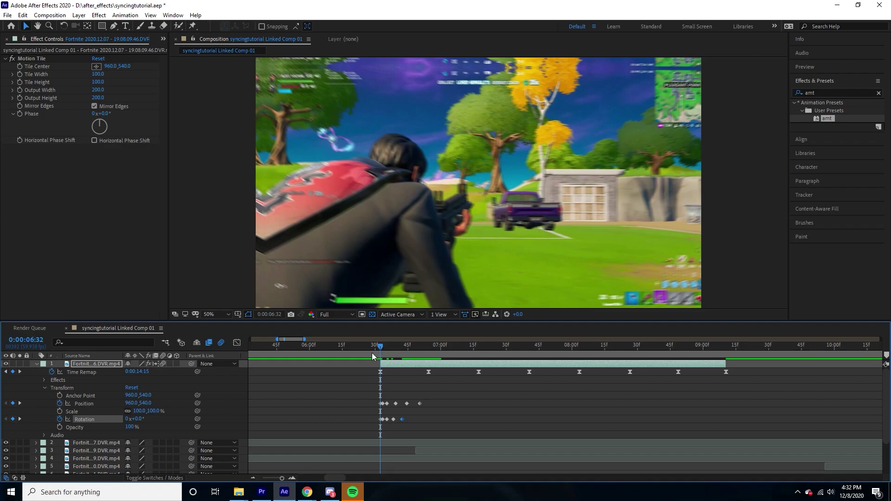
click(261, 492)
drag(599, 325, 556, 317)
click(284, 492)
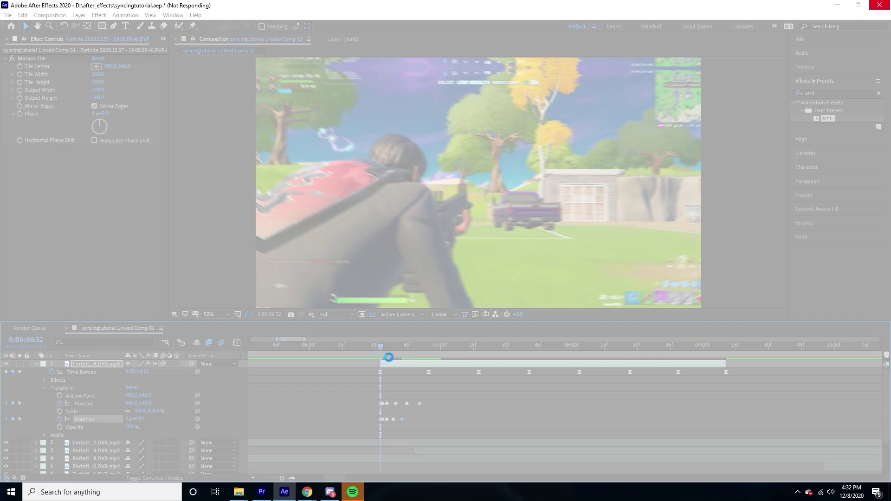
drag(390, 356, 384, 347)
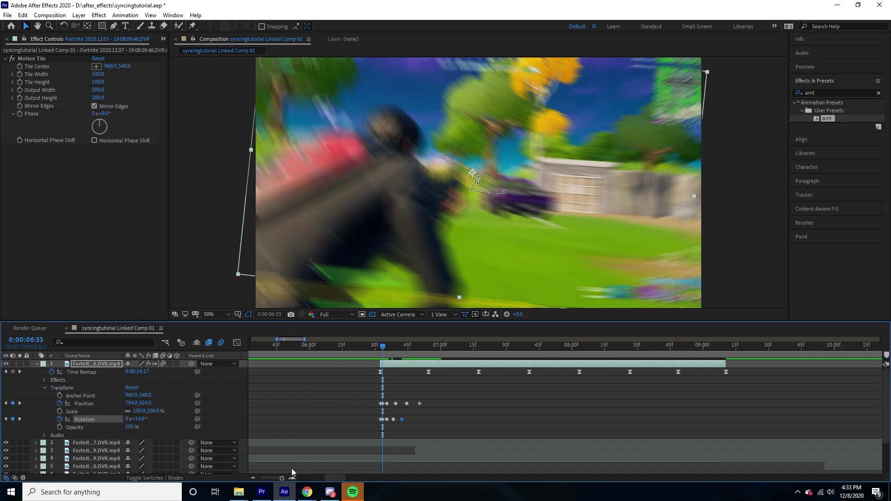
Step: Copy layer 1's Position and Rotation shake keyframes and paste them at each of the following gunshots' Time Remap keyframes
click(262, 492)
click(282, 492)
mouse_move(412, 355)
mouse_down()
mouse_move(353, 350)
mouse_move(397, 352)
mouse_up()
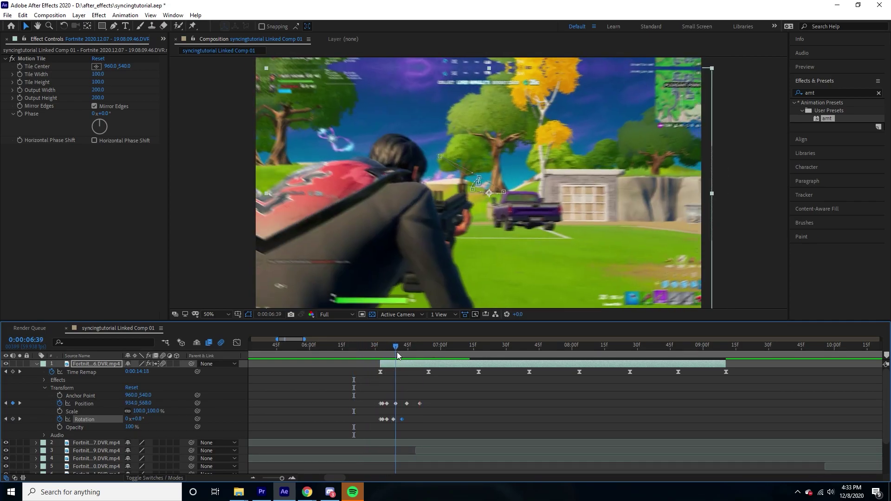
click(430, 427)
drag(373, 398, 367, 391)
drag(414, 354, 380, 348)
key(ctrl+c)
key(ctrl+v)
key(ctrl+v)
key(ctrl+v)
key(ctrl+v)
key(ctrl+v)
key(ctrl+v)
Step: Preview the repeated shakes and delete all of layer 1's Rotation keyframes
key(space)
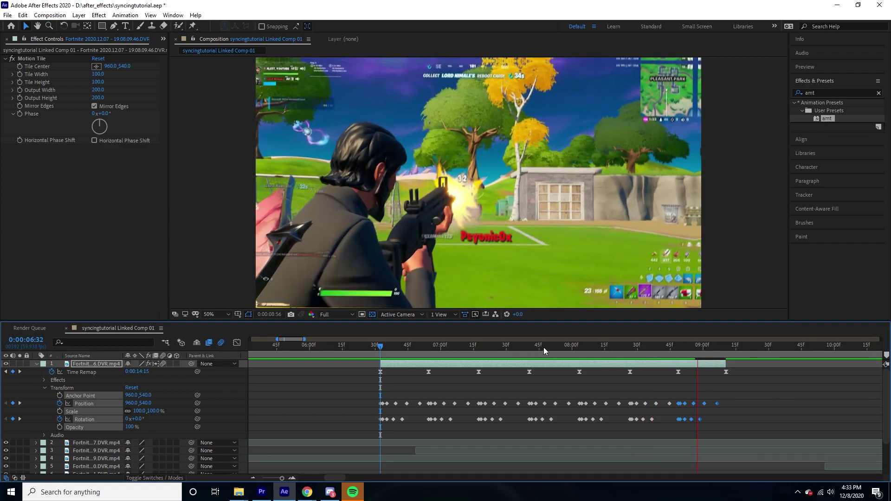
click(368, 360)
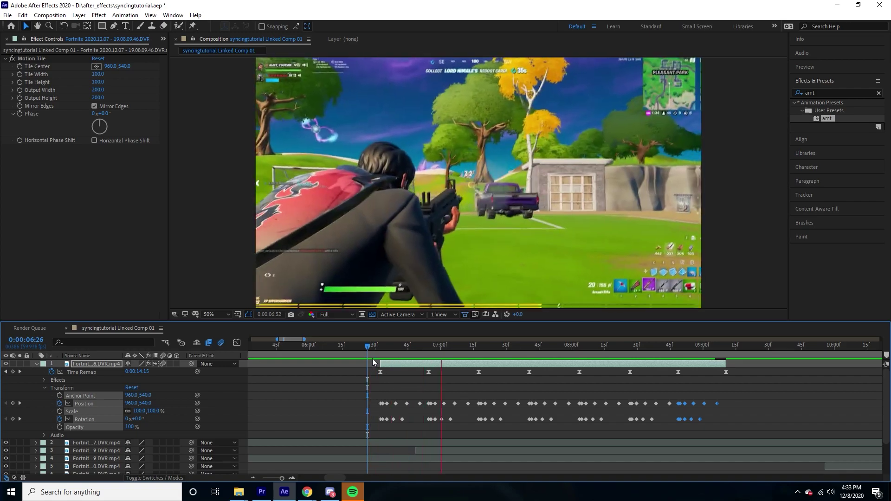
key(space)
drag(736, 427, 363, 419)
key(Delete)
Step: Preview the Position-only shakes from shortly before layer 1 starts
click(366, 347)
key(space)
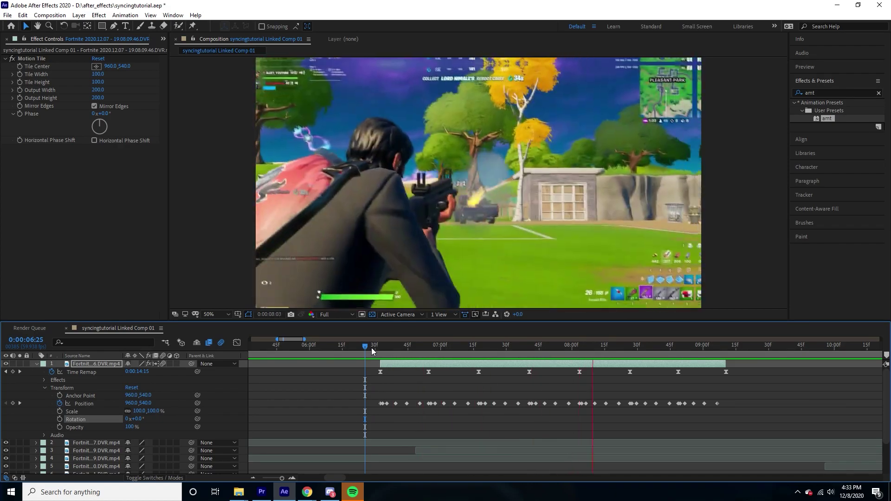
click(367, 347)
key(space)
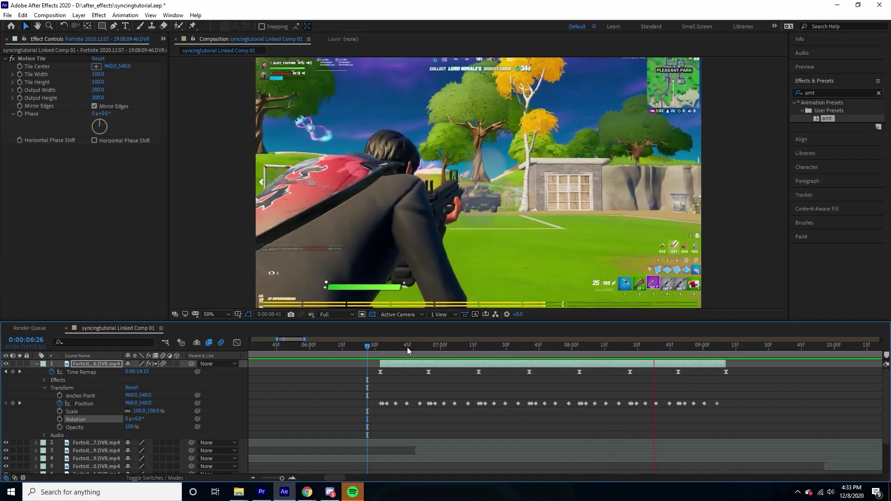
Step: Find the Curves color correction effect and apply it to layer 1 with the playhead at 0:00:08:49
drag(593, 348, 679, 318)
click(835, 93)
text(cureve)
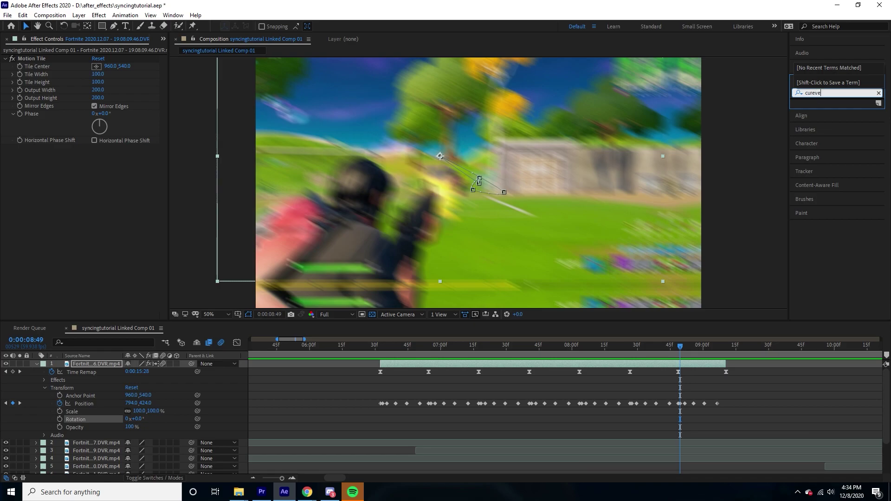
key(BackSpace)
key(BackSpace)
key(BackSpace)
text(ves)
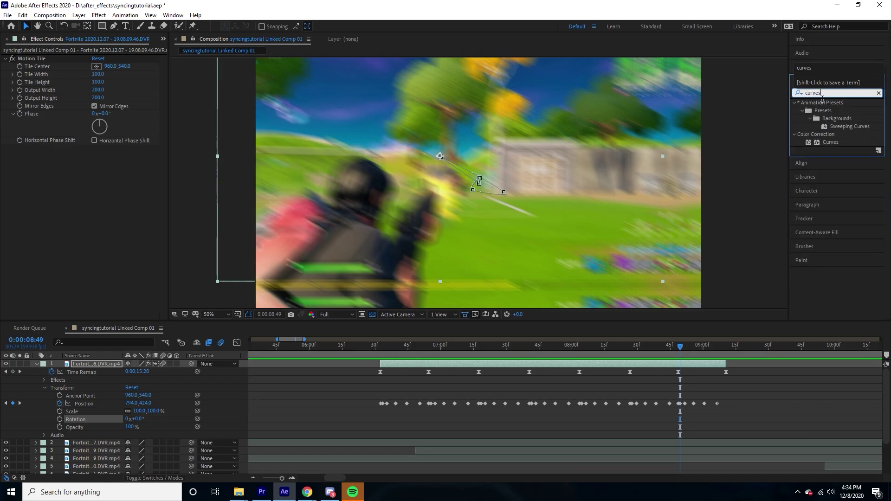
double_click(830, 142)
Step: Keyframe the Red channel's curve at 0:00:08:49 and bend it steeply upward at 0:00:08:50
click(105, 145)
click(112, 163)
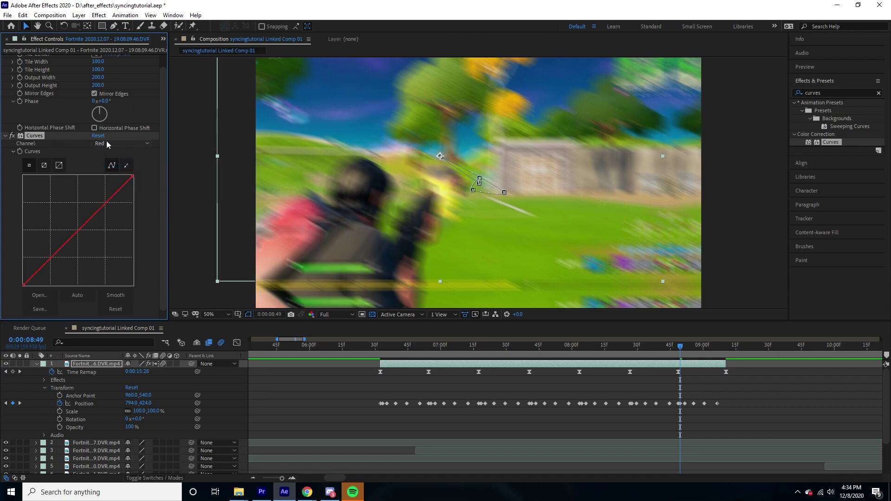
click(108, 144)
click(123, 163)
key(Page_Down)
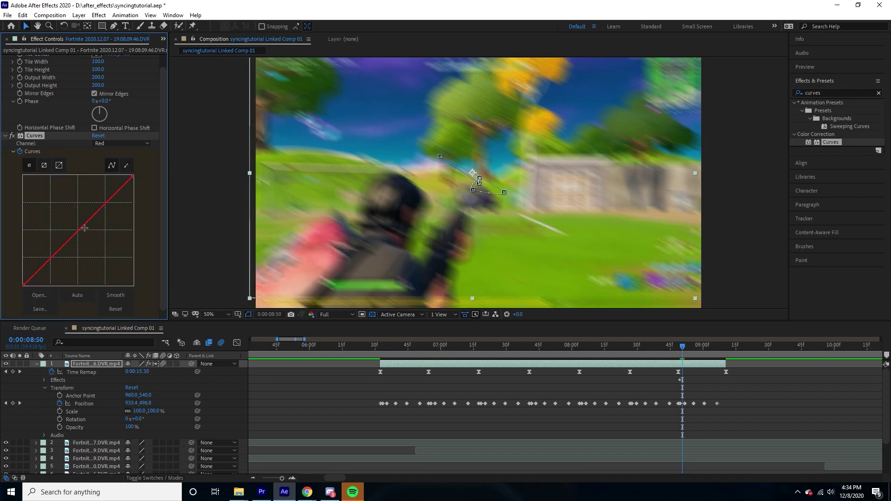
drag(85, 234, 63, 191)
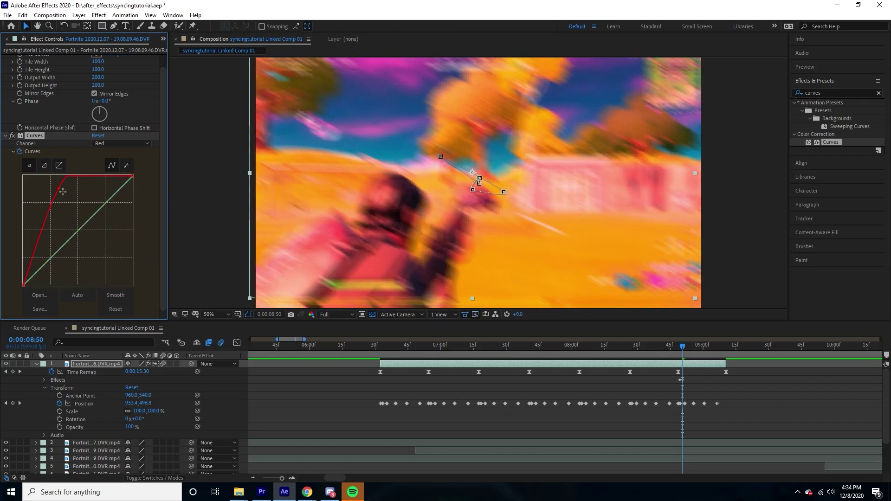
Step: Reset the Red curve to a straight line about ten frames after the raised curve and preview the color flash
key(Page_Down)
key(Page_Down)
key(Page_Down)
key(Page_Down)
key(Page_Down)
key(Page_Down)
key(Page_Down)
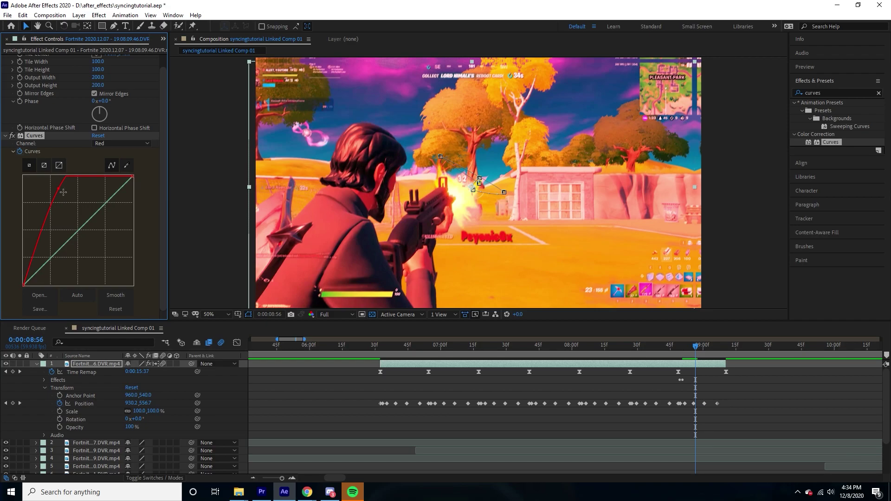
click(115, 308)
click(671, 350)
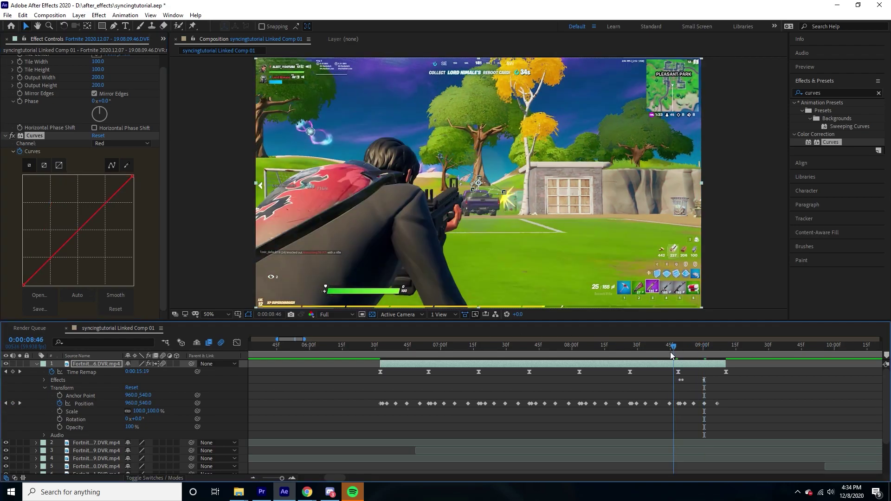
click(656, 354)
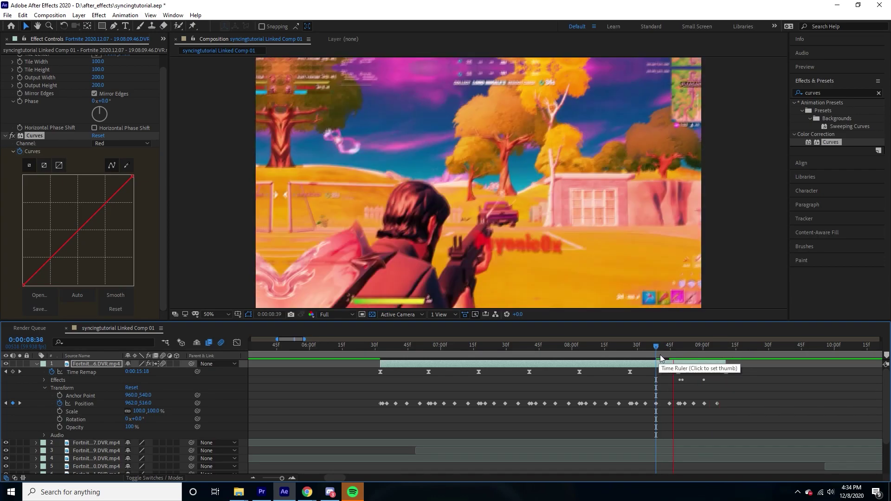
Step: Reveal layer 1's keyframes, move the last Curves keyframe just past the final Time Remap keyframe, and preview the fade
key(u)
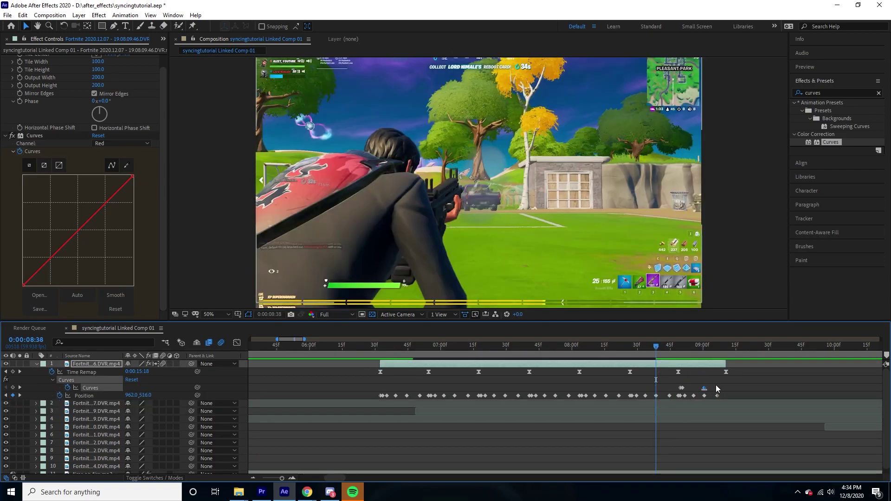
click(705, 388)
drag(705, 388, 728, 387)
key(space)
key(space)
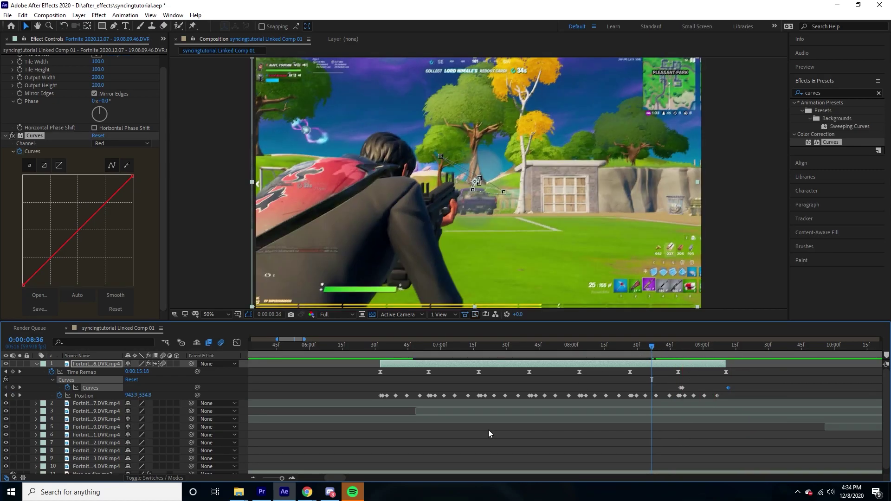
Step: Save the After Effects project and switch to the Premiere Pro sequence
key(ctrl+s)
click(262, 492)
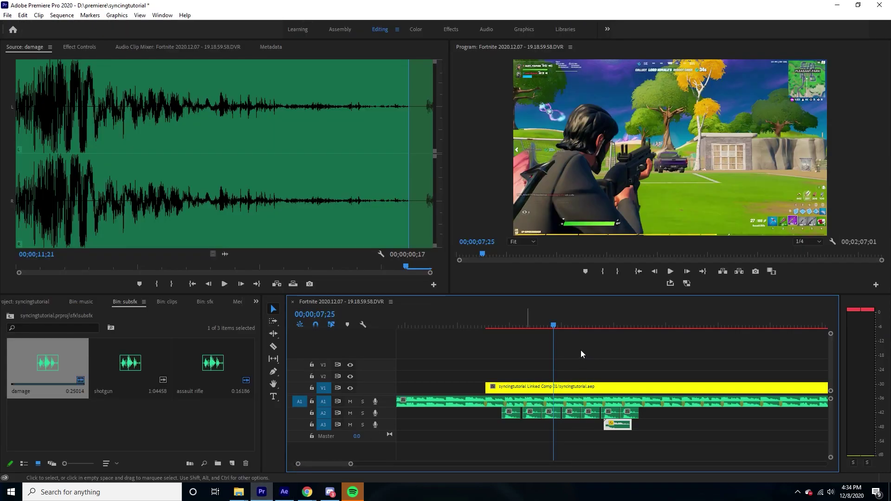
scroll(538, 333, down, 3)
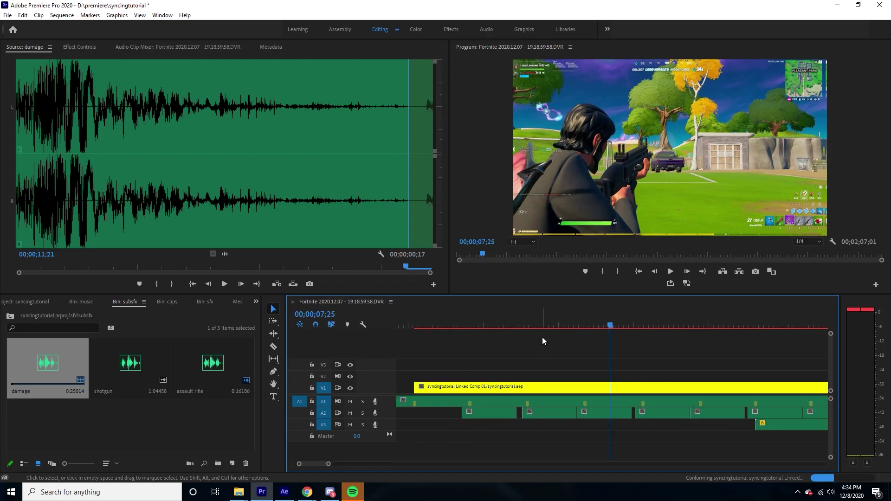
Step: Cut the linked composition and the music where the synced section ends and delete the pieces after the cut
drag(546, 325, 570, 321)
key(ctrl+k)
key(space)
key(space)
drag(595, 353, 613, 398)
key(Delete)
Step: Delete the music on A1 before the linked composition and close the gap so the sequence starts at 00;00;00;00
click(519, 323)
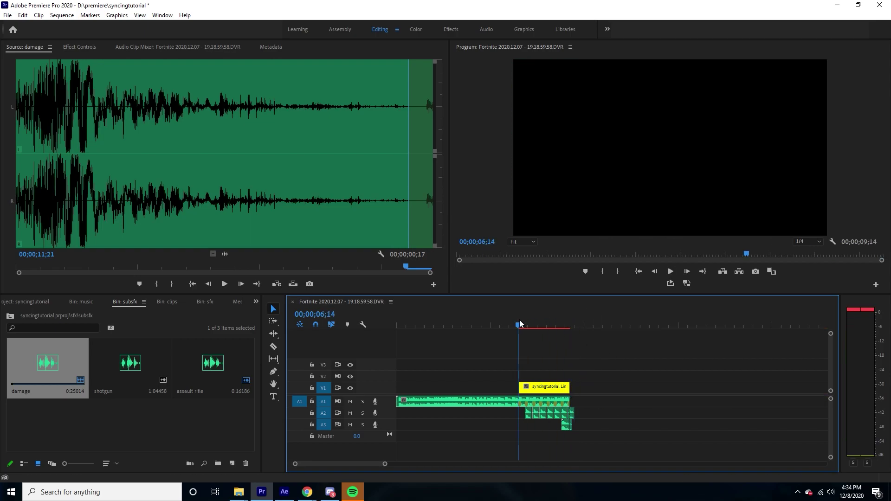
click(492, 402)
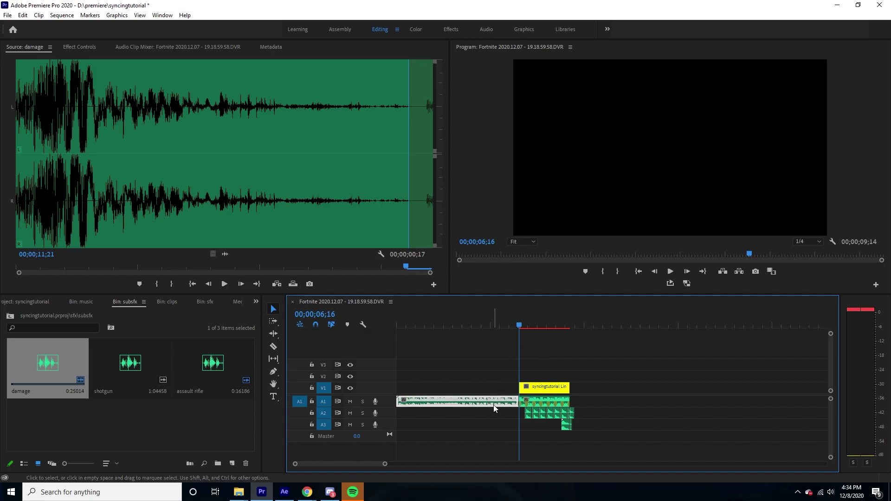
key(Delete)
click(494, 401)
key(Delete)
Step: Play the trimmed sequence from the start several times to check the sync, shakes and sounds
click(638, 272)
key(space)
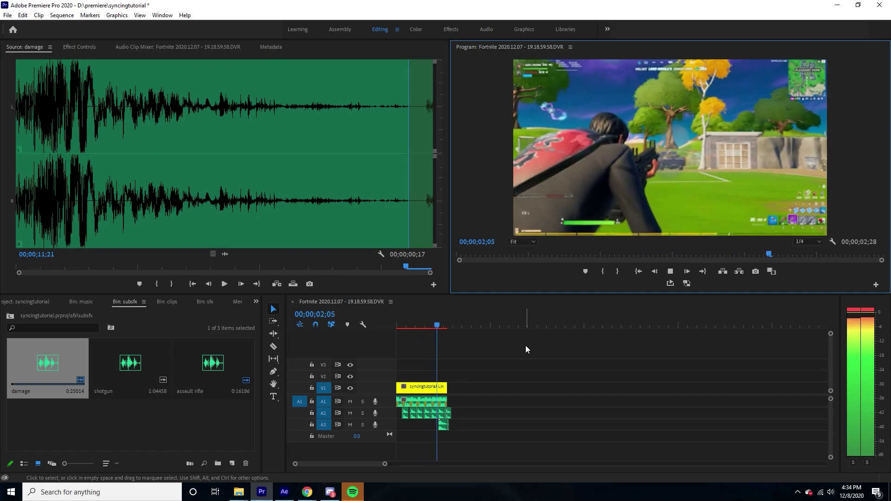
click(638, 272)
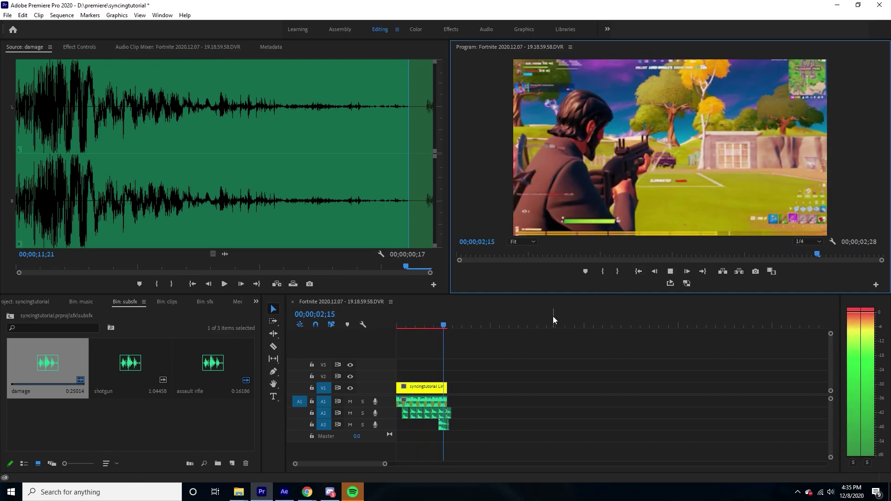
click(639, 271)
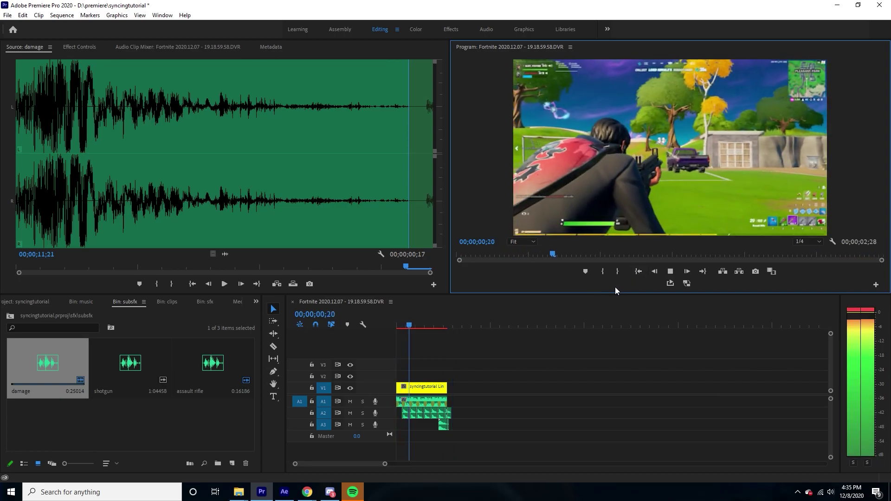
click(639, 271)
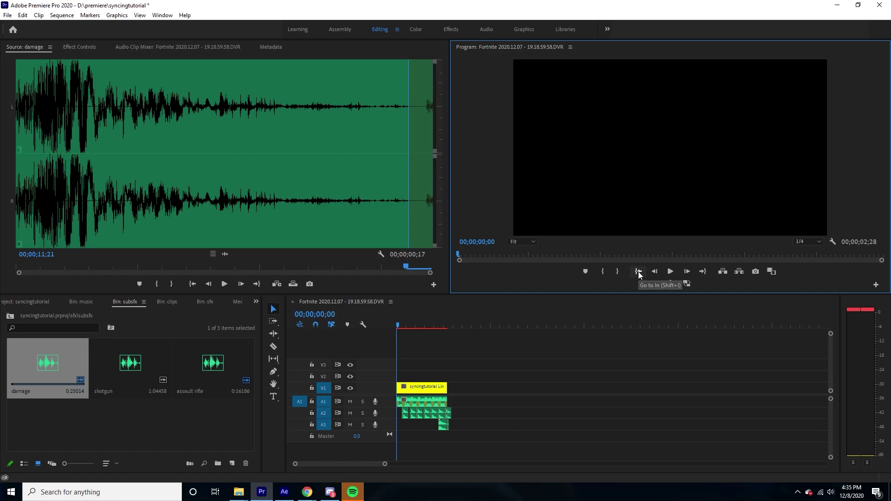
key(space)
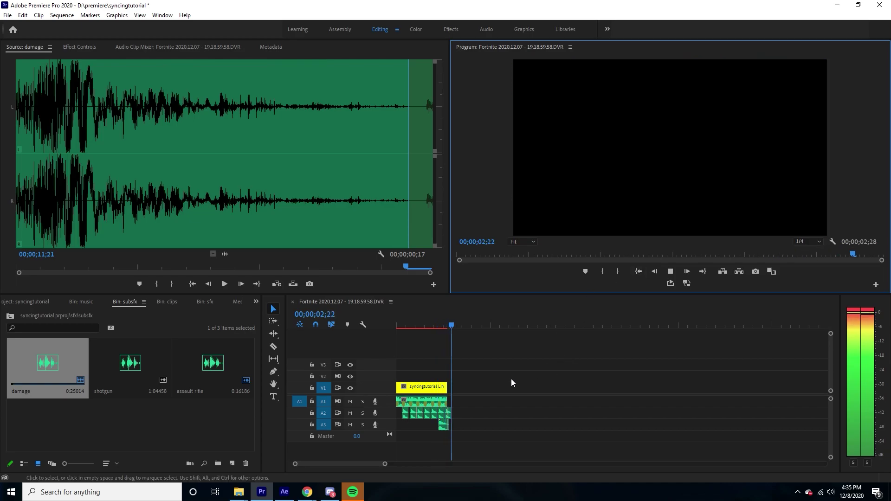
Step: Lower the audio gain of the music clip on A1
drag(486, 413, 405, 411)
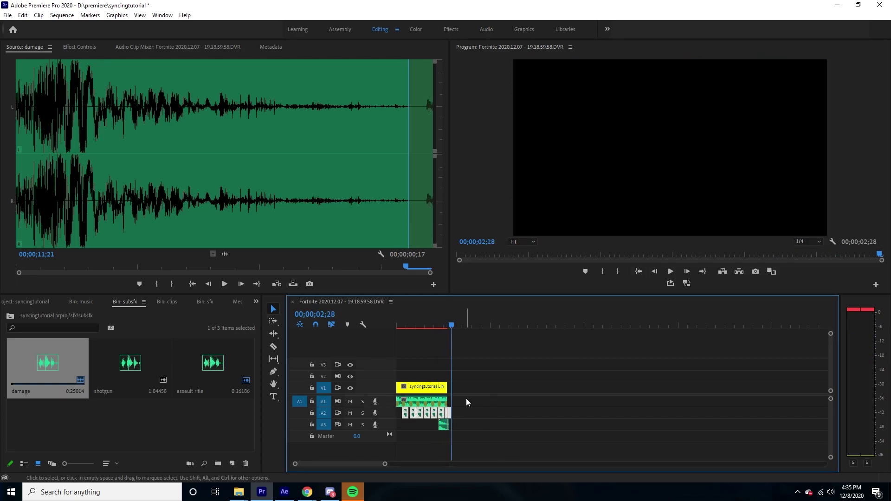
click(438, 401)
key(g)
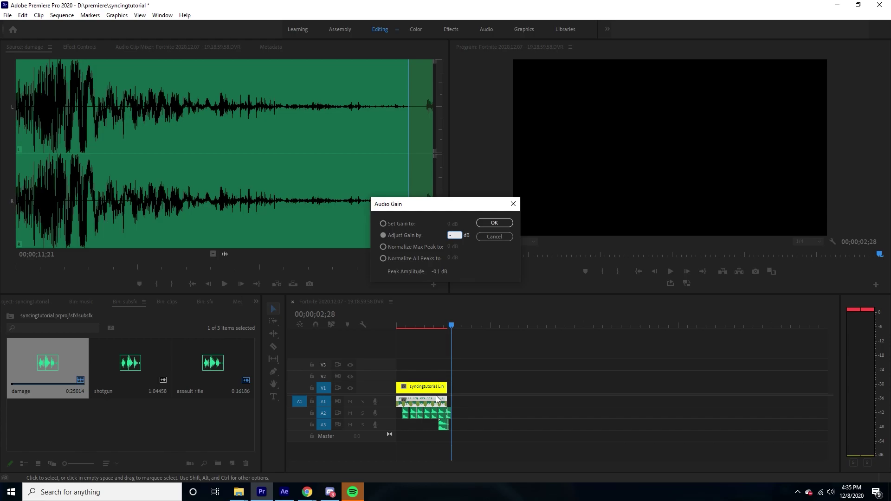
text(-)
key(Return)
Step: Play the sequence from the start to check the sound balance, and return the playhead to 00;00;00;00
key(space)
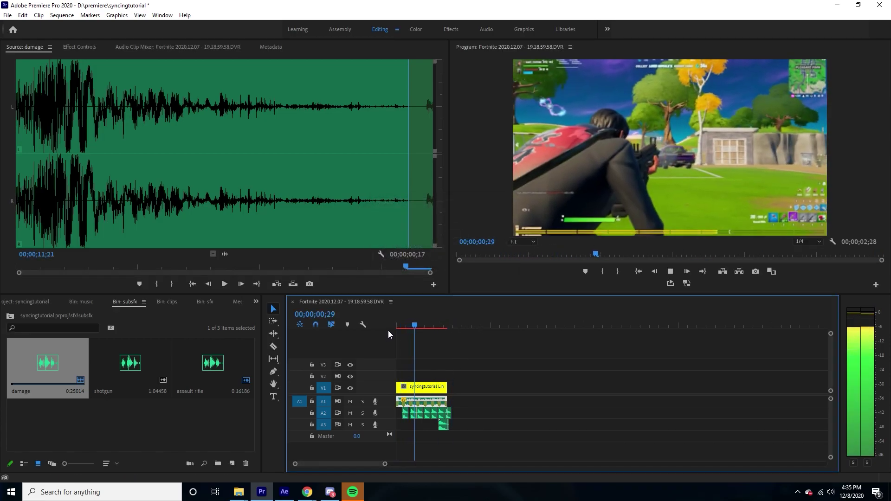
click(640, 272)
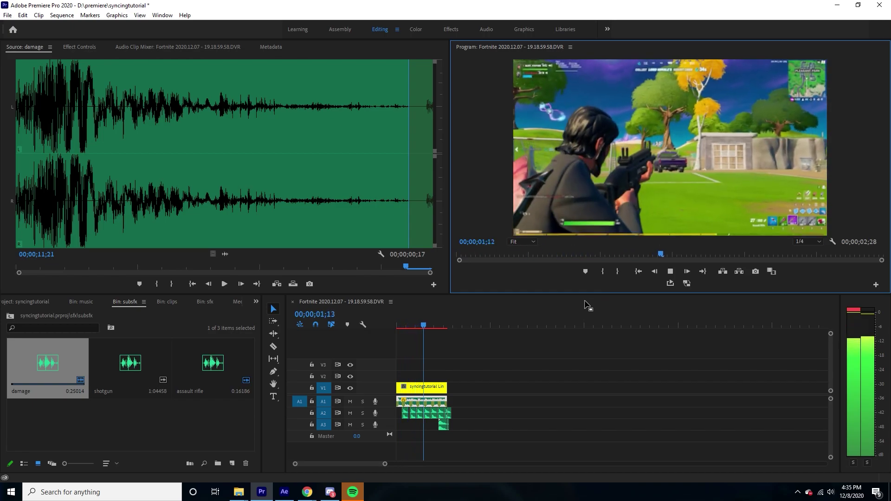
click(643, 273)
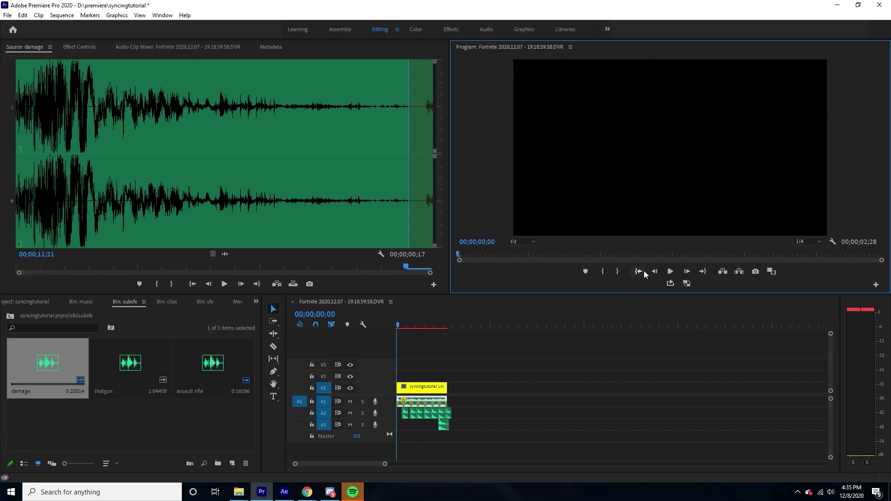
key(space)
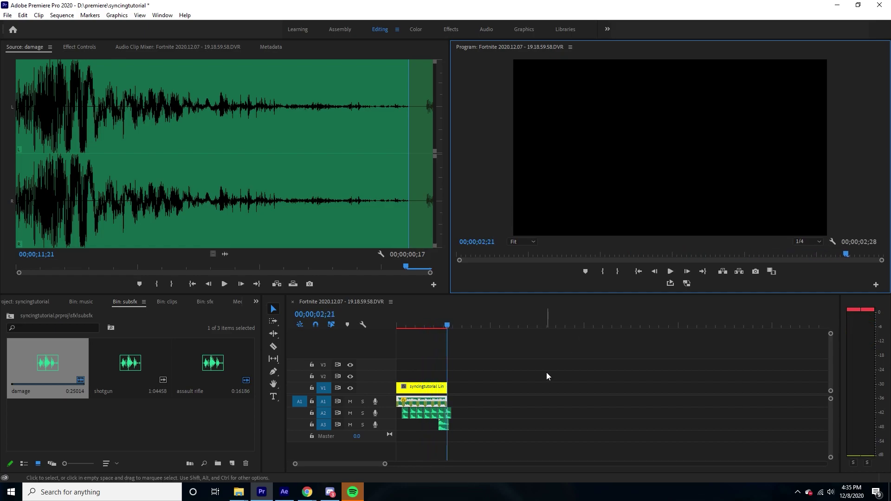
click(546, 372)
key(=)
click(634, 275)
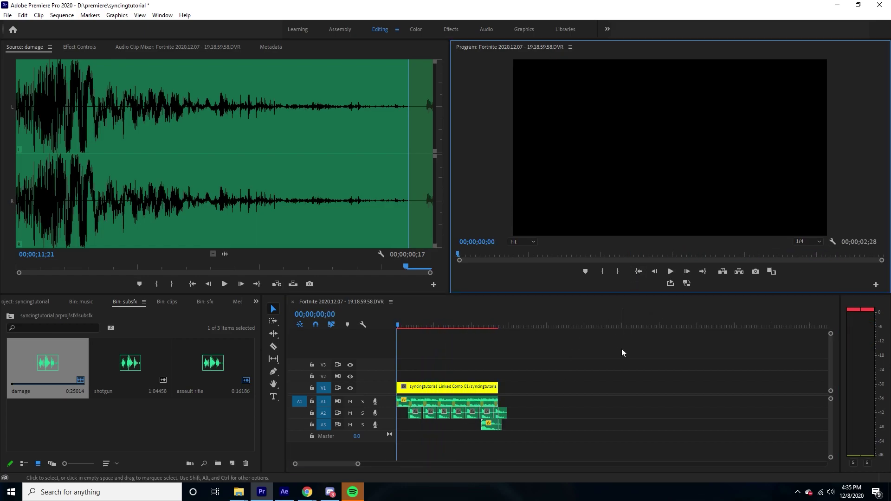
click(609, 366)
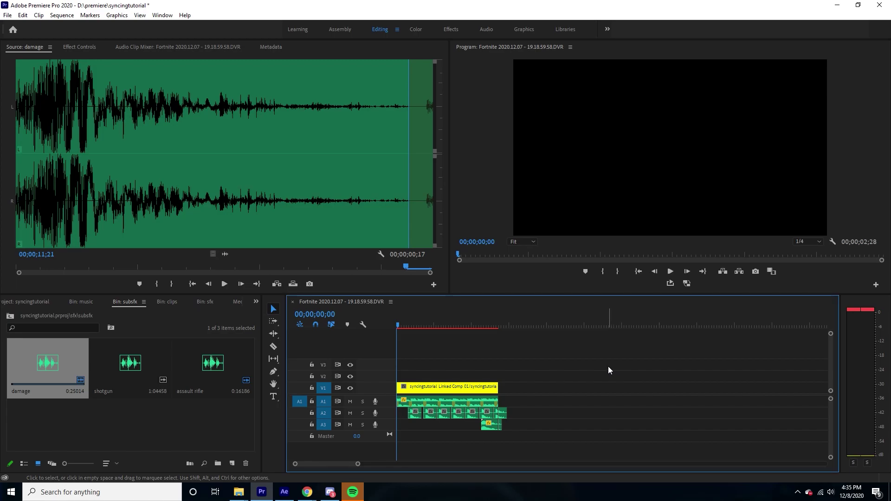